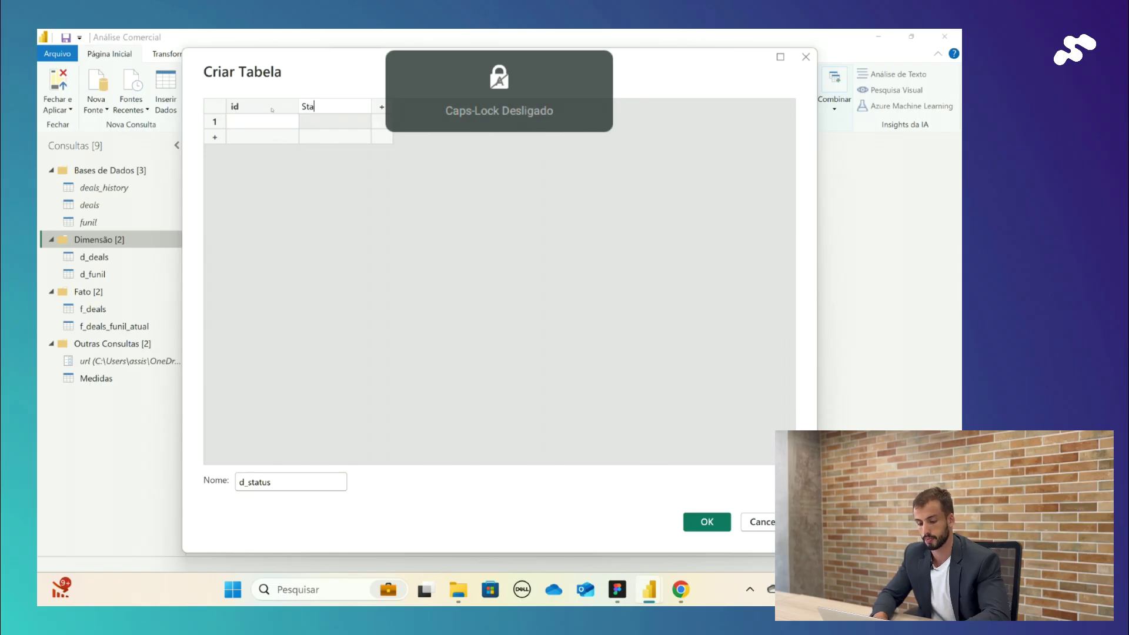
Name the second column Status and enter 1, 2 and 3 in the id column
{"action": "key", "text": "Return"}
{"action": "key", "text": "Left"}
{"action": "type", "text": "1"}
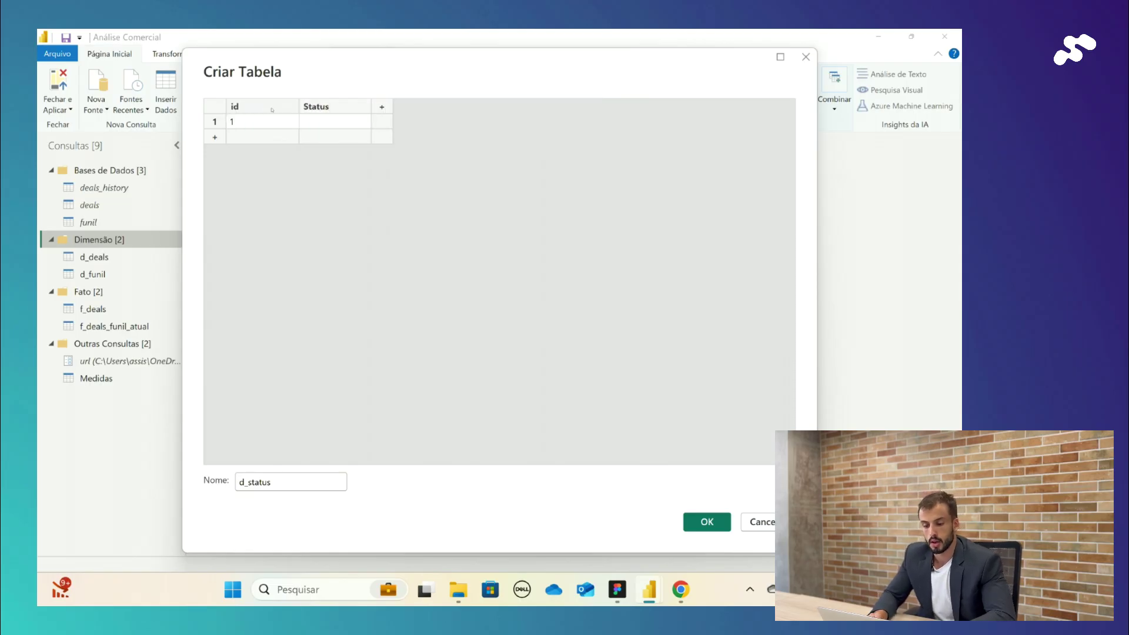
{"action": "key", "text": "Return"}
{"action": "type", "text": "2"}
{"action": "key", "text": "Return"}
{"action": "type", "text": "3"}
Enter Fechada as the Status for id 1 and Perdida for id 2
{"action": "key", "text": "Tab"}
{"action": "key", "text": "Up"}
{"action": "key", "text": "Up"}
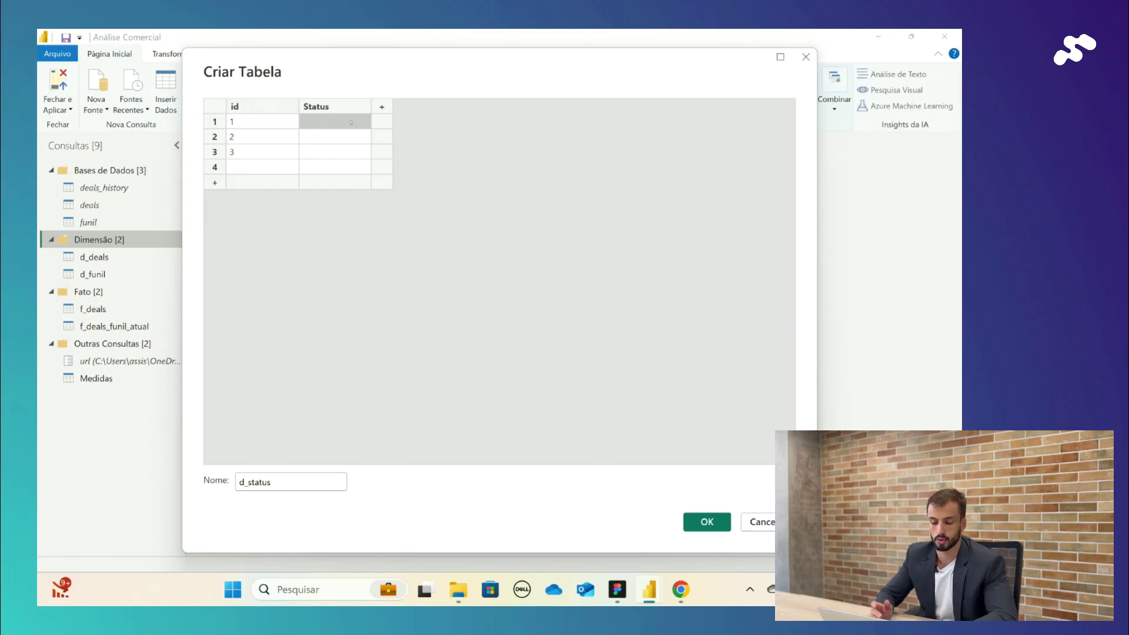
{"action": "key", "text": "Caps_Lock"}
{"action": "type", "text": "F"}
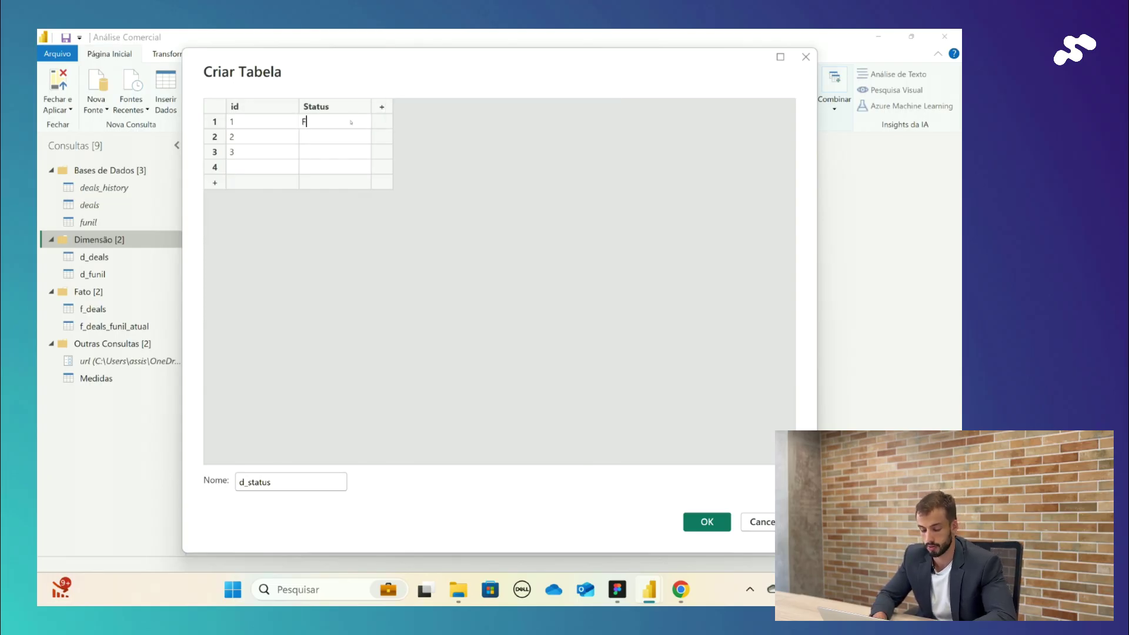
{"action": "key", "text": "Caps_Lock"}
{"action": "type", "text": "echada"}
{"action": "key", "text": "Return"}
{"action": "key", "text": "Caps_Lock"}
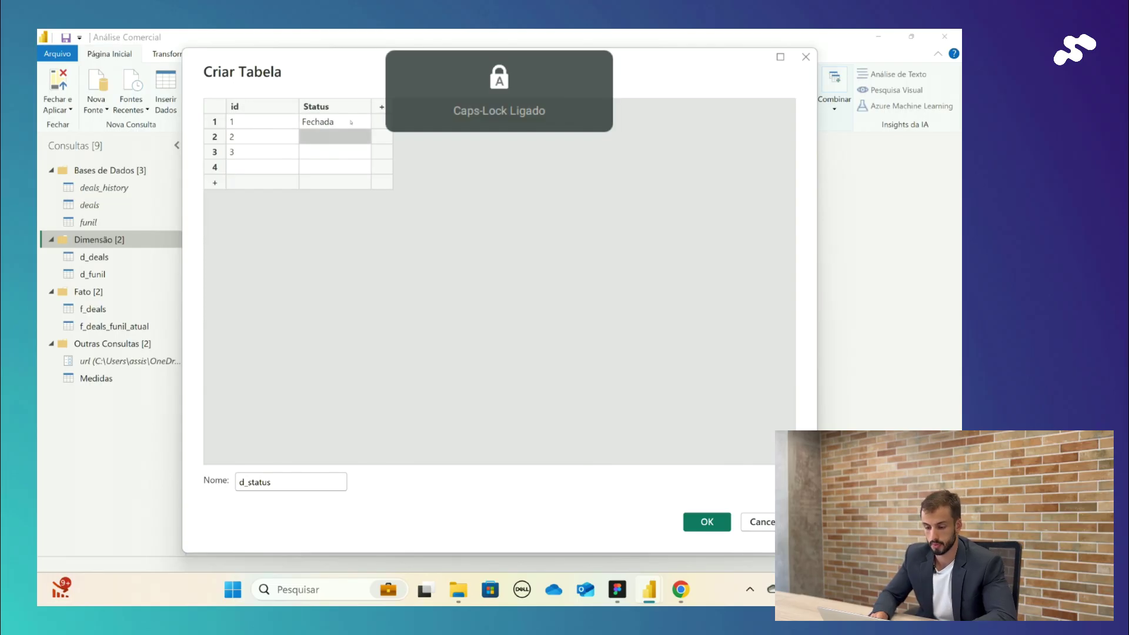
{"action": "type", "text": "P"}
{"action": "key", "text": "Caps_Lock"}
{"action": "type", "text": "erdida"}
{"action": "key", "text": "Return"}
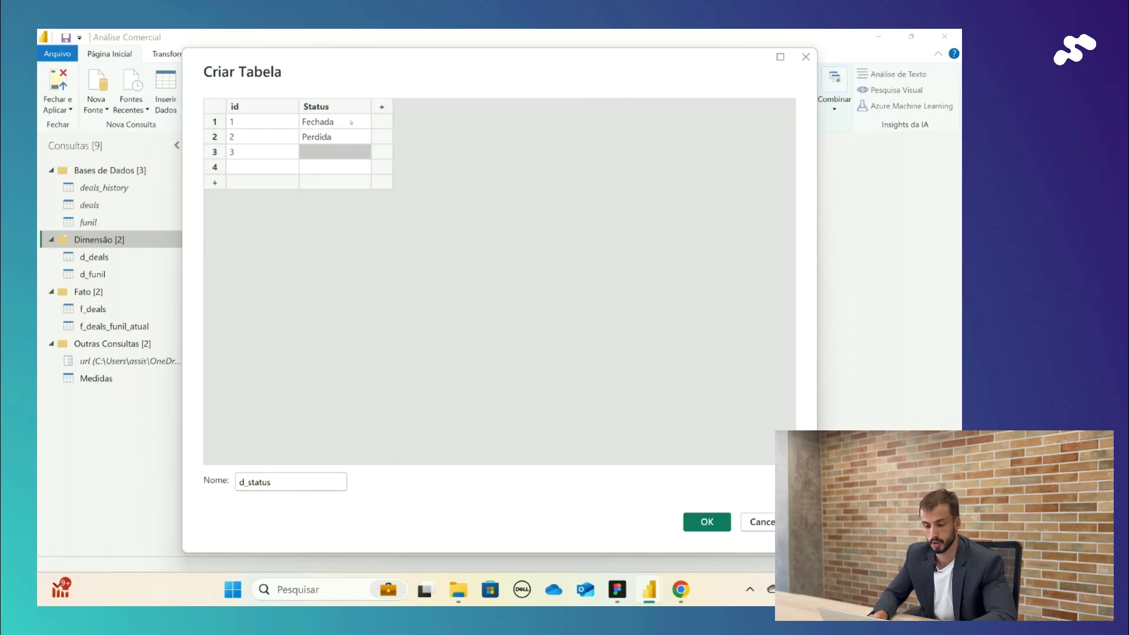
Enter Em Andamento as the Status for id 3 and delete the empty fourth row
{"action": "key", "text": "Caps_Lock"}
{"action": "type", "text": "Em"}
{"action": "key", "text": "Caps_Lock"}
{"action": "type", "text": "m Andamento"}
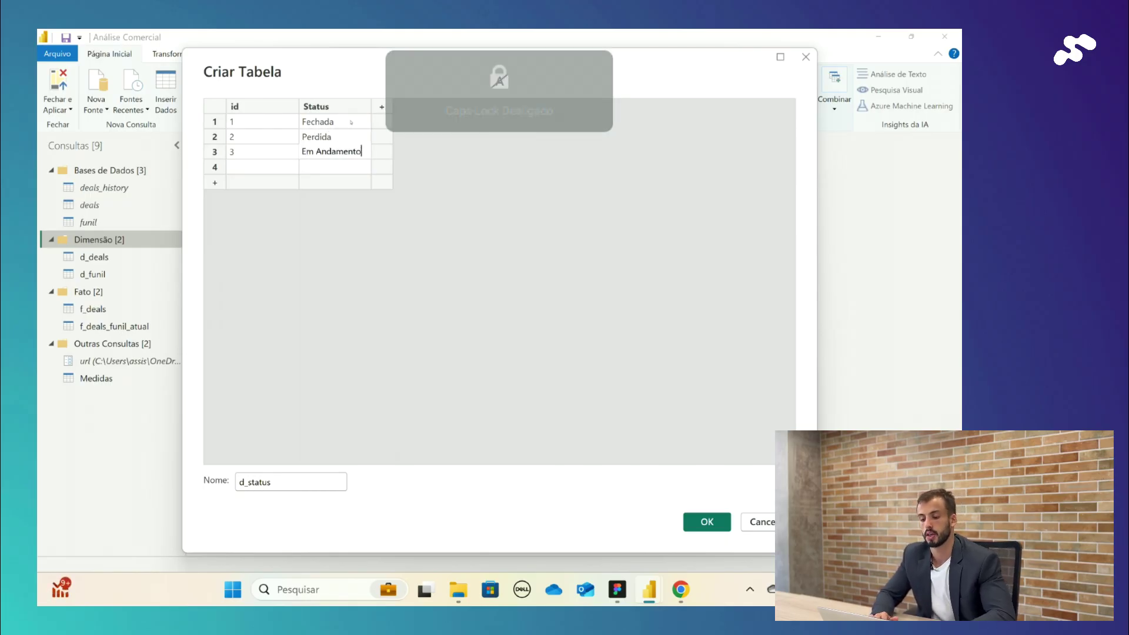
{"action": "left_click", "coordinate": [215, 167]}
{"action": "right_click", "coordinate": [214, 168]}
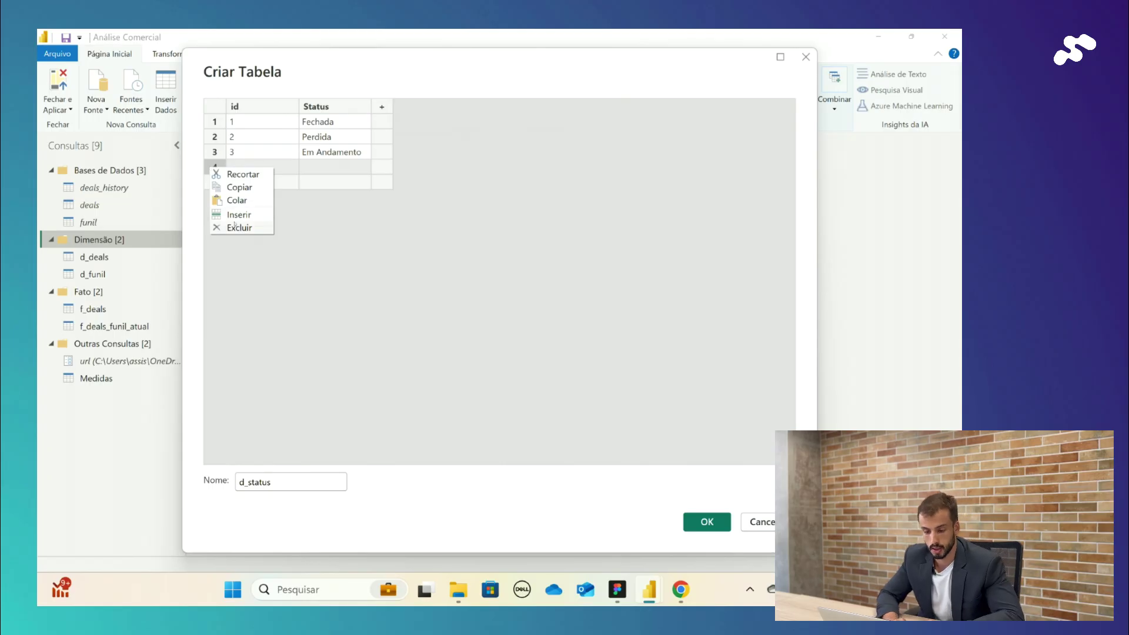
{"action": "left_click", "coordinate": [235, 227]}
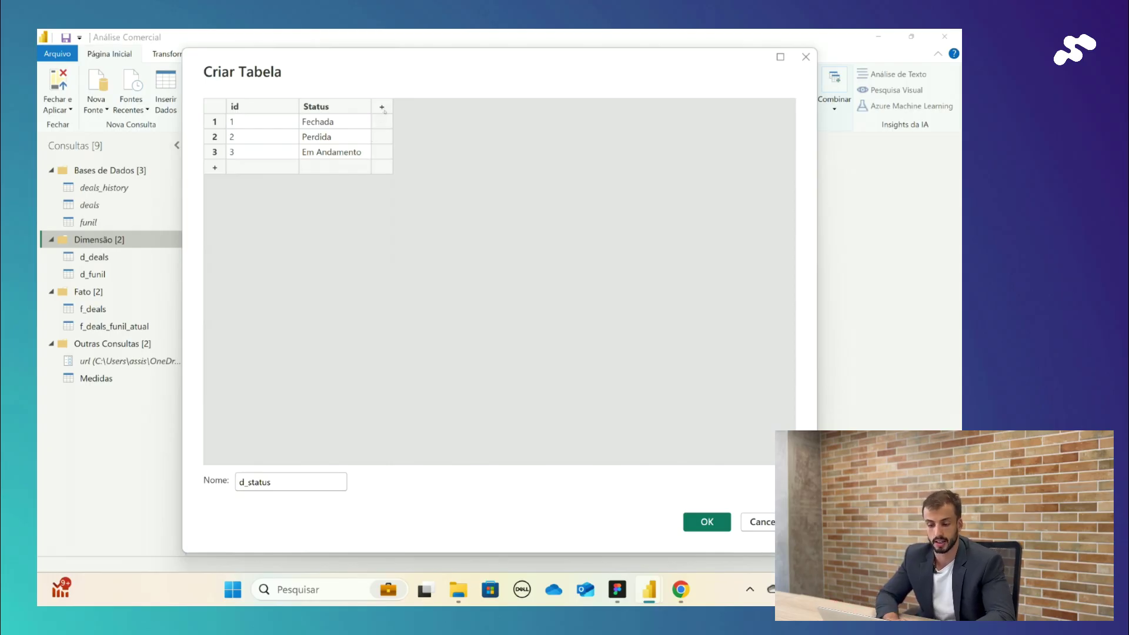
{"action": "left_click", "coordinate": [390, 106]}
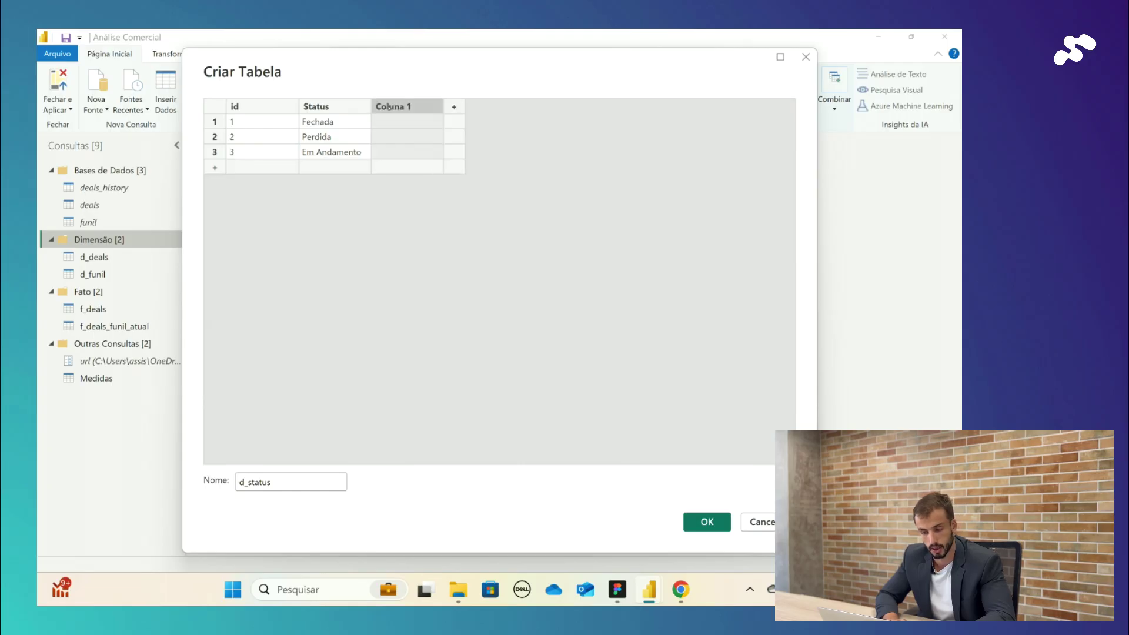
{"action": "right_click", "coordinate": [401, 104]}
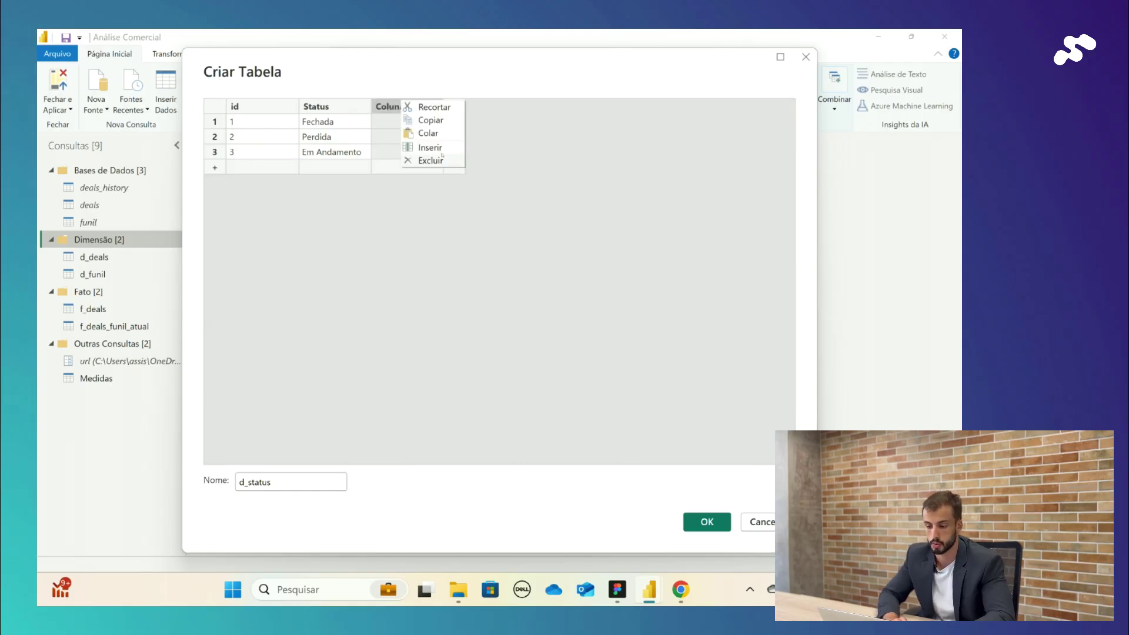
{"action": "left_click", "coordinate": [437, 157]}
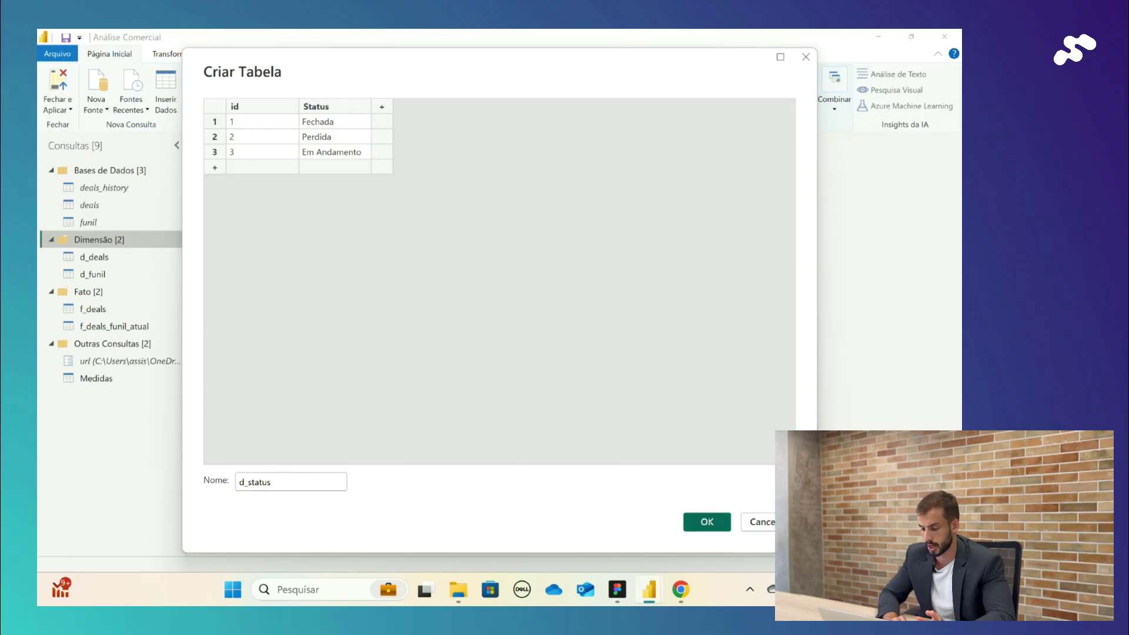
Create the d_status table from the entered data and review its three Status values
{"action": "left_click", "coordinate": [709, 521]}
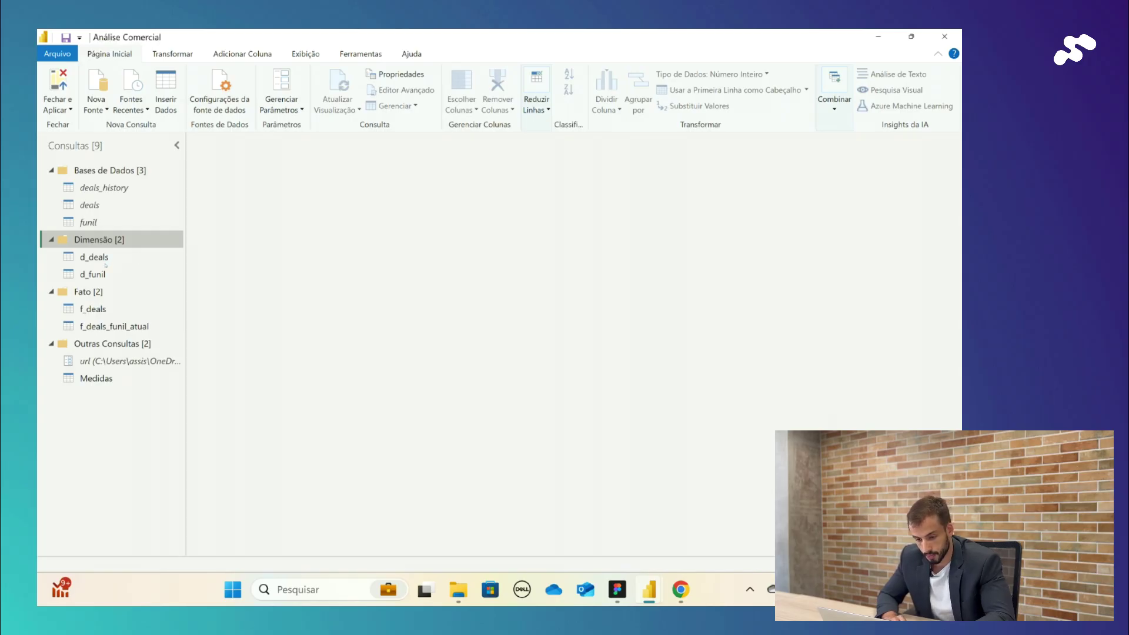
{"action": "key", "text": "ctrl+v"}
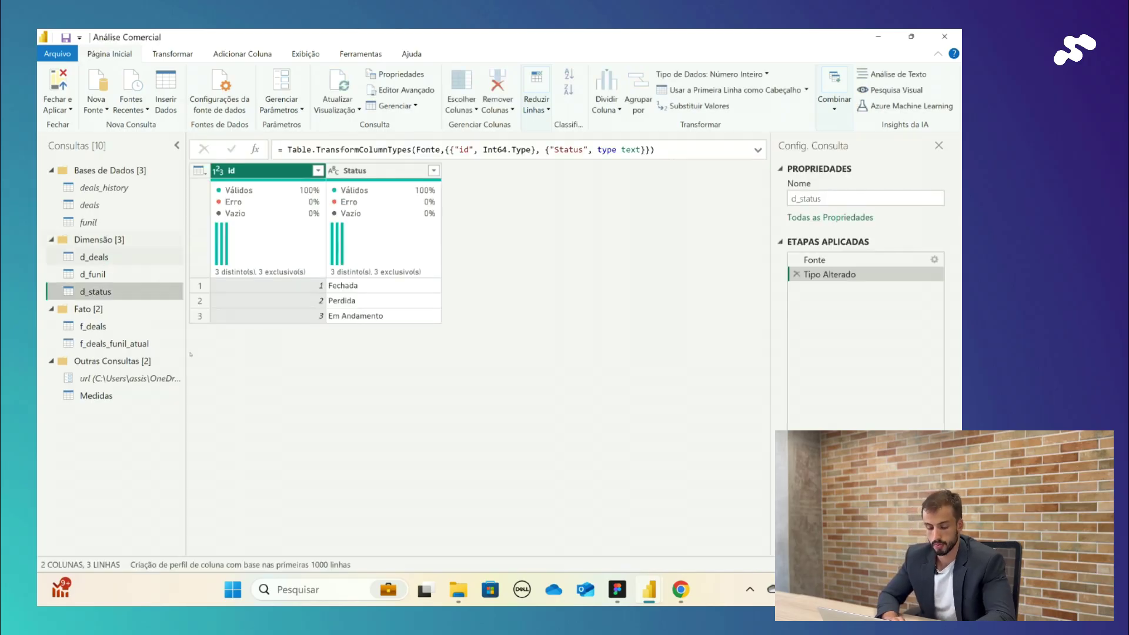
{"action": "left_click", "coordinate": [350, 288]}
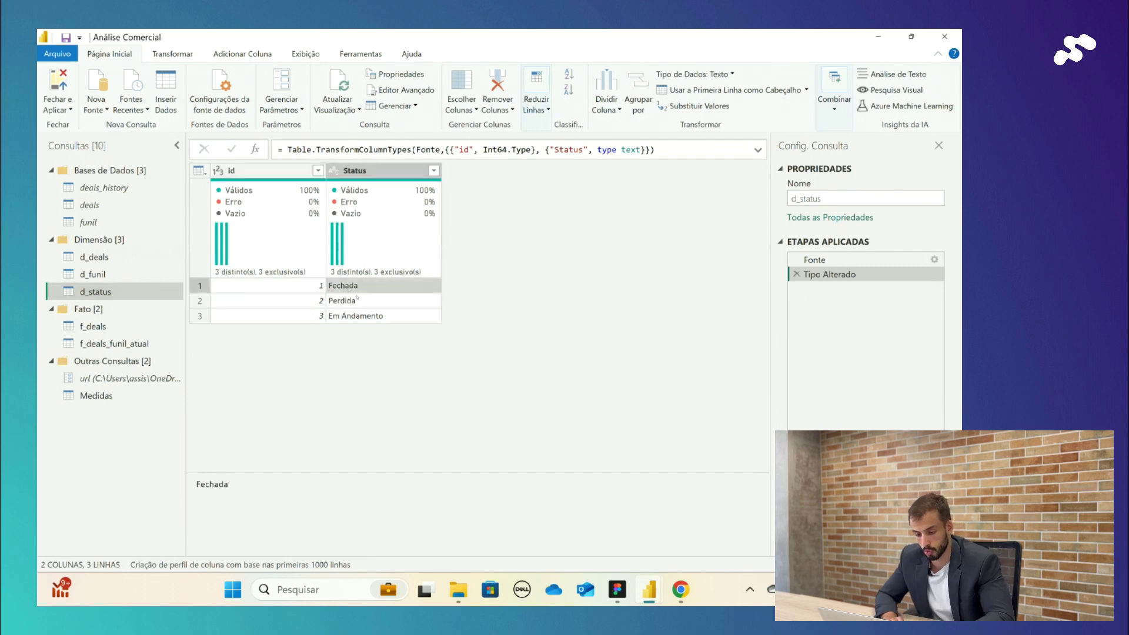
{"action": "left_click", "coordinate": [357, 300]}
{"action": "left_click", "coordinate": [359, 316]}
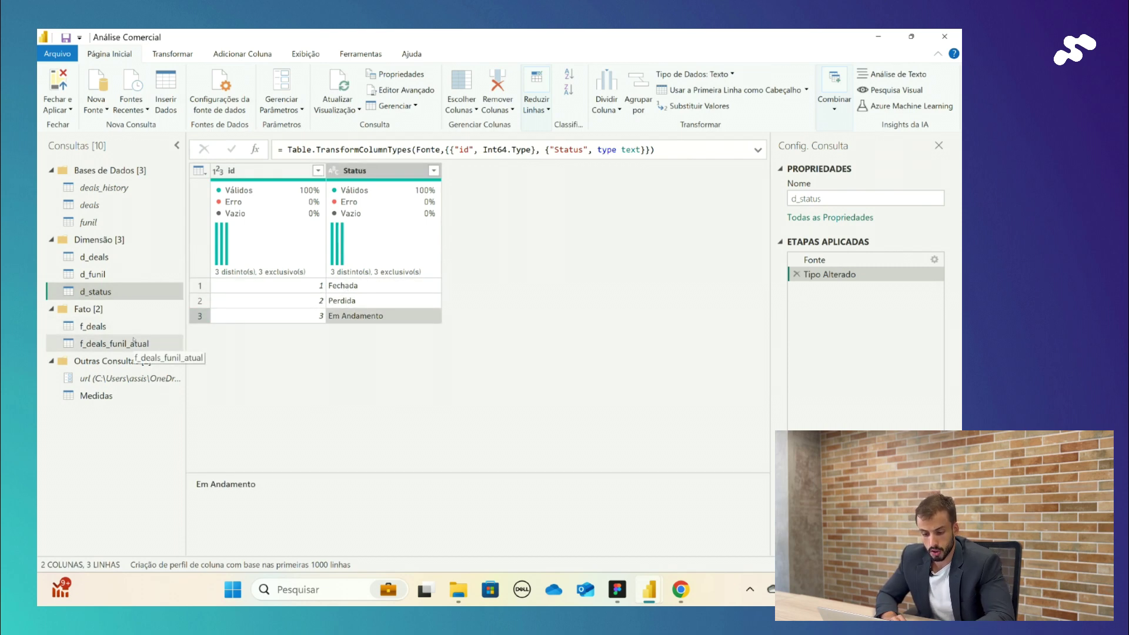
Examine the Negócio Perdido and Negócio Fechado stages and their ids in the d_funil query
{"action": "left_click", "coordinate": [133, 341]}
{"action": "left_click", "coordinate": [120, 275]}
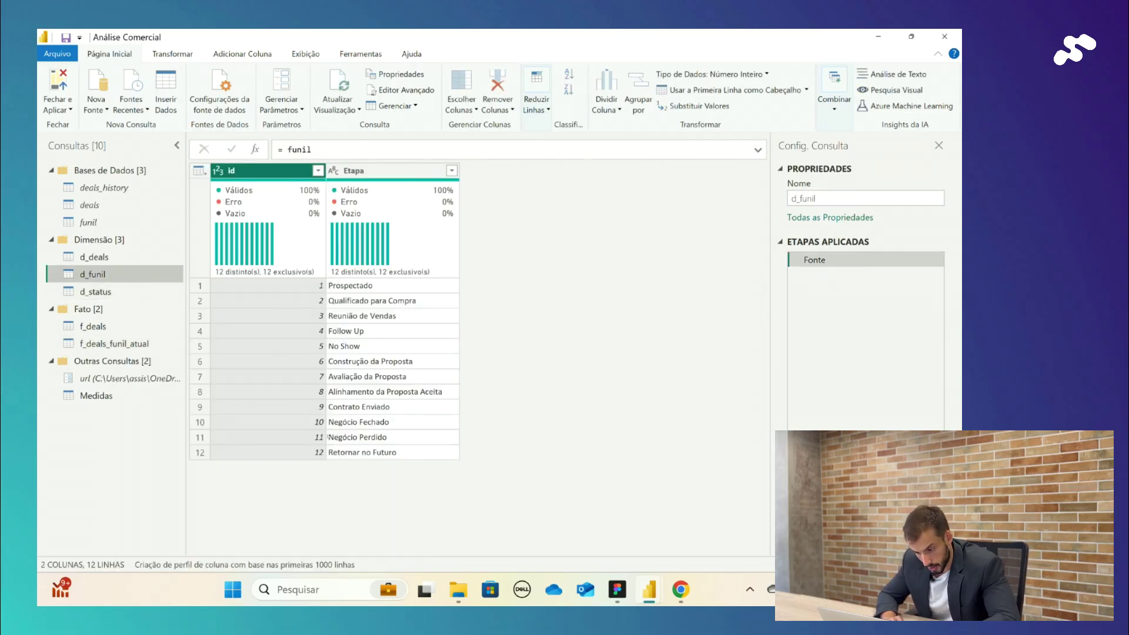
{"action": "left_click", "coordinate": [313, 437]}
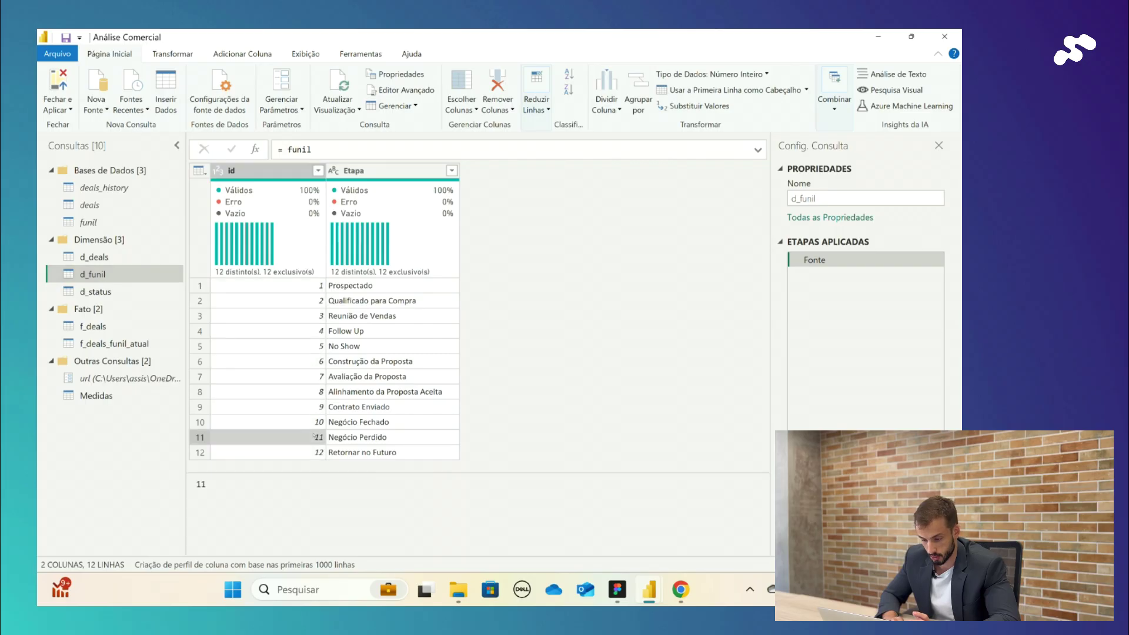
{"action": "key", "text": "Right"}
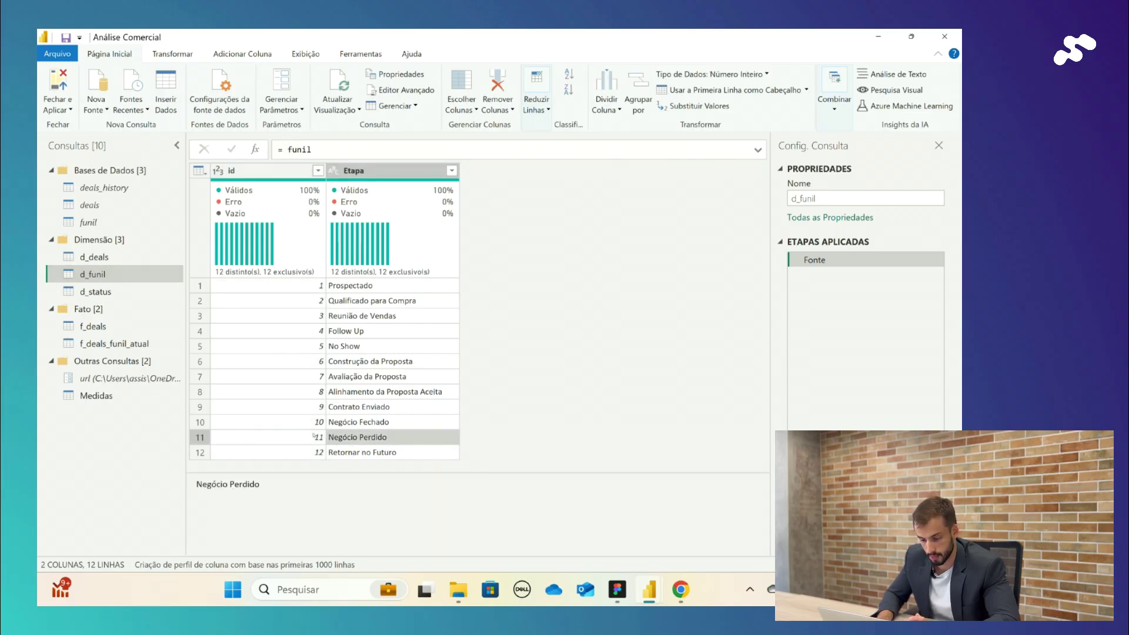
{"action": "key", "text": "Up"}
{"action": "key", "text": "Left"}
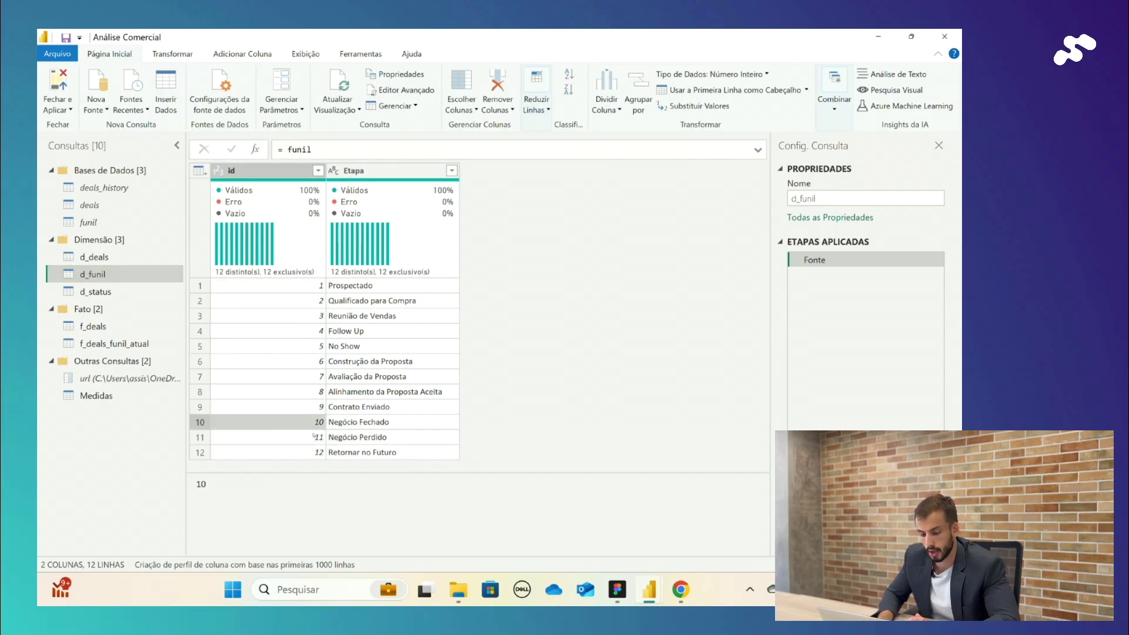
{"action": "key", "text": "Right"}
{"action": "key", "text": "Left"}
{"action": "key", "text": "Right"}
{"action": "key", "text": "Left"}
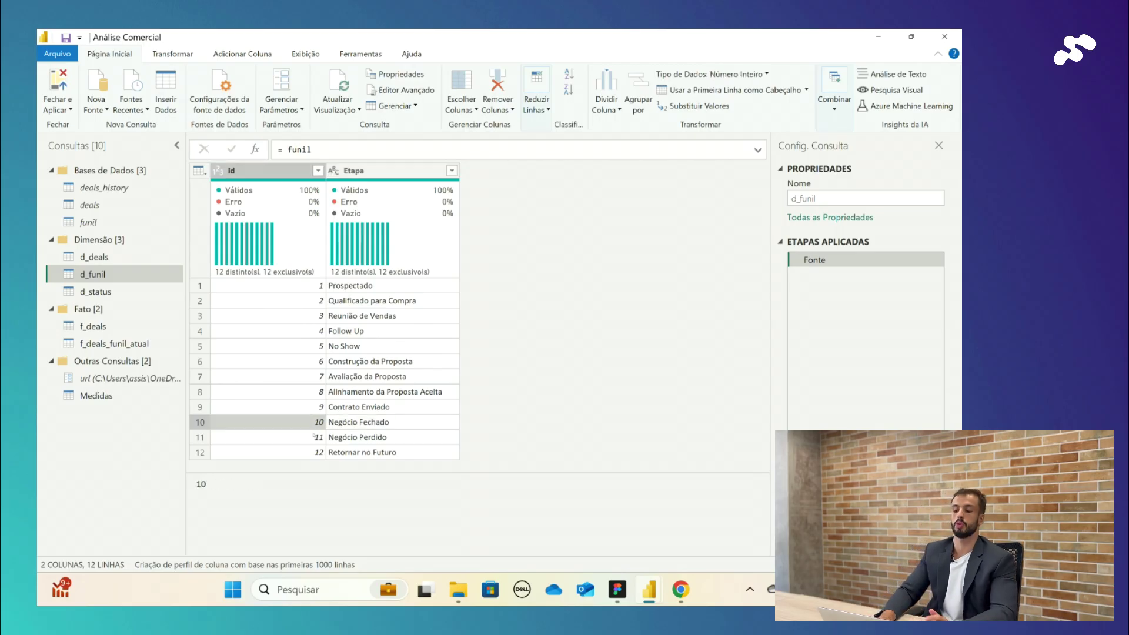
{"action": "key", "text": "Down"}
{"action": "key", "text": "Up"}
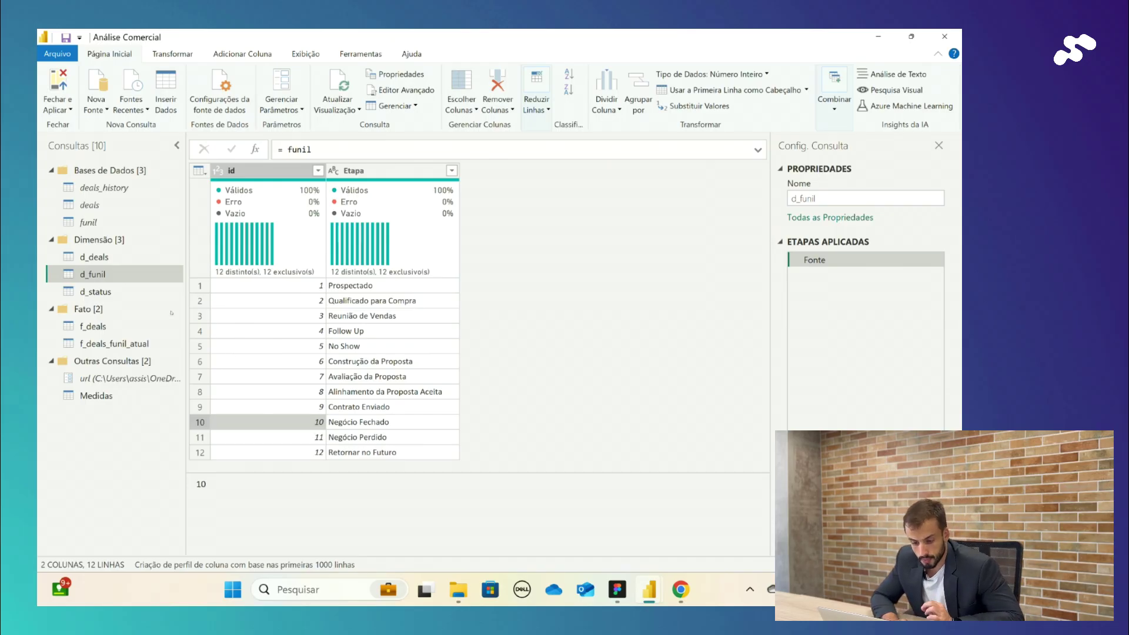
Examine the Retornar no Futuro stage in d_funil and the stages above it, up to No Show
{"action": "left_click", "coordinate": [312, 454]}
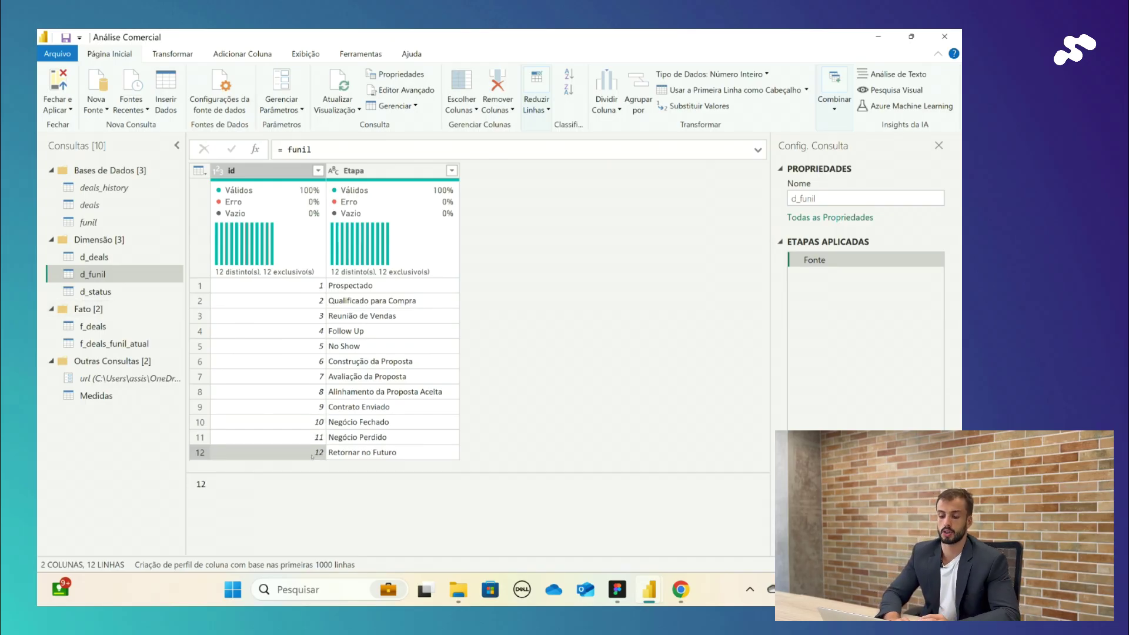
{"action": "key", "text": "Right"}
{"action": "key", "text": "Left"}
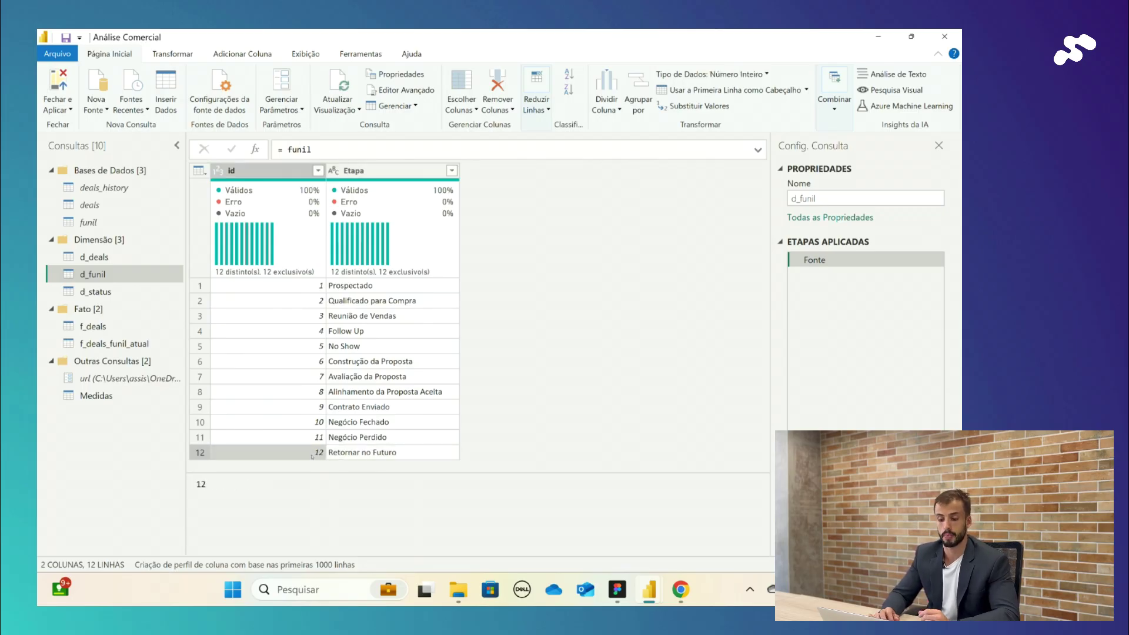
{"action": "key", "text": "Right"}
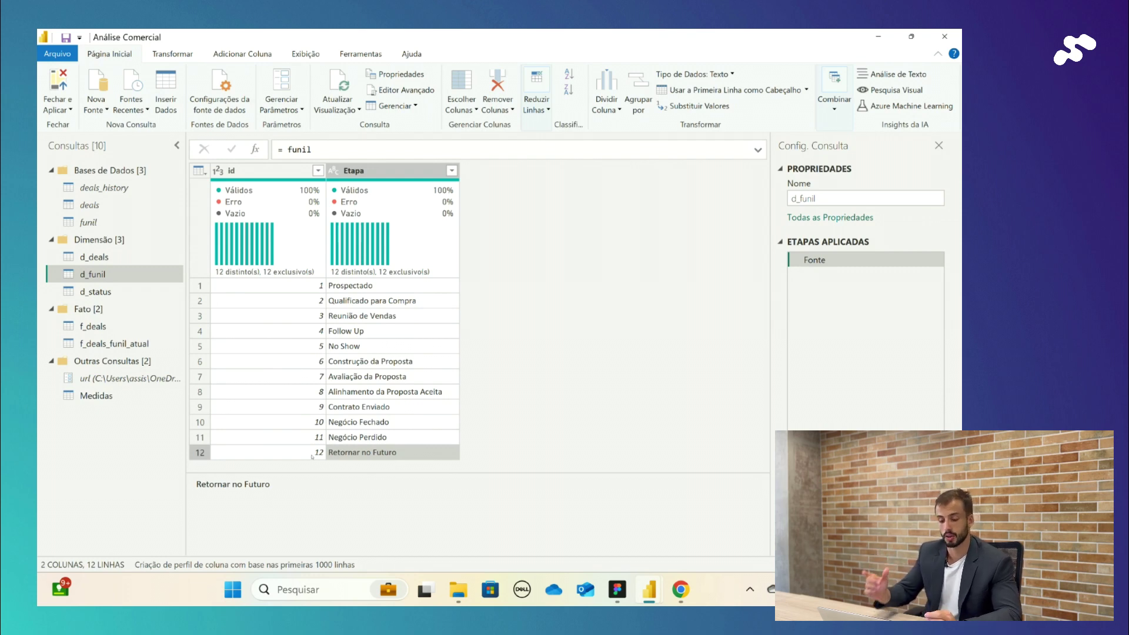
{"action": "key", "text": "Up"}
{"action": "key", "text": "Up"}
{"action": "key", "text": "Up"}
{"action": "key", "text": "Up"}
{"action": "key", "text": "Up"}
{"action": "key", "text": "Up"}
{"action": "key", "text": "Up"}
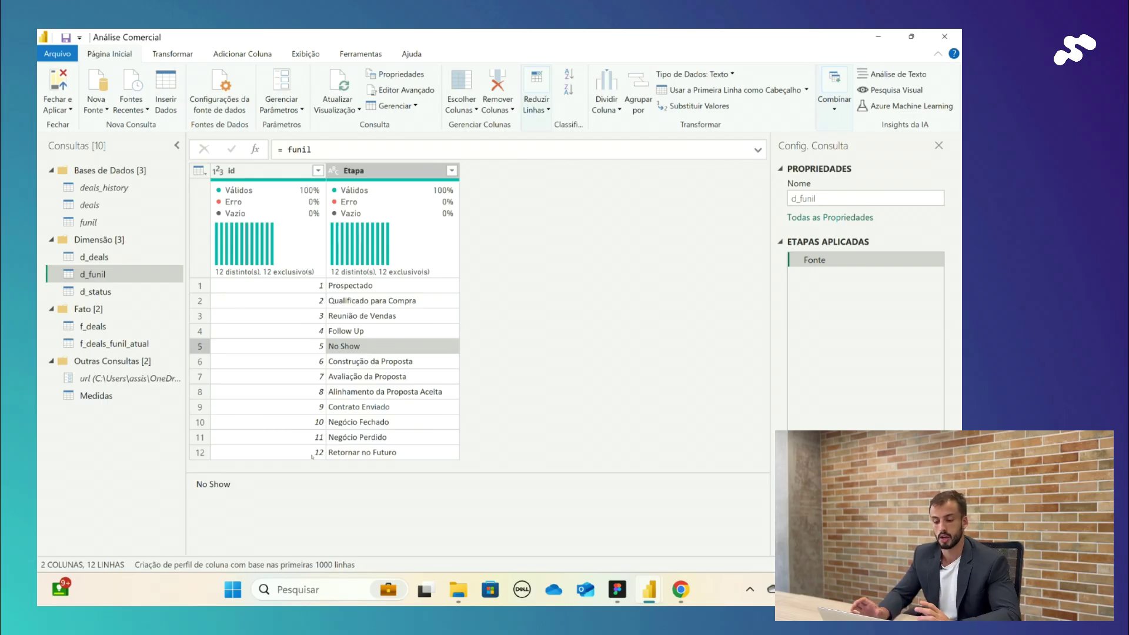
{"action": "key", "text": "Down"}
{"action": "key", "text": "Up"}
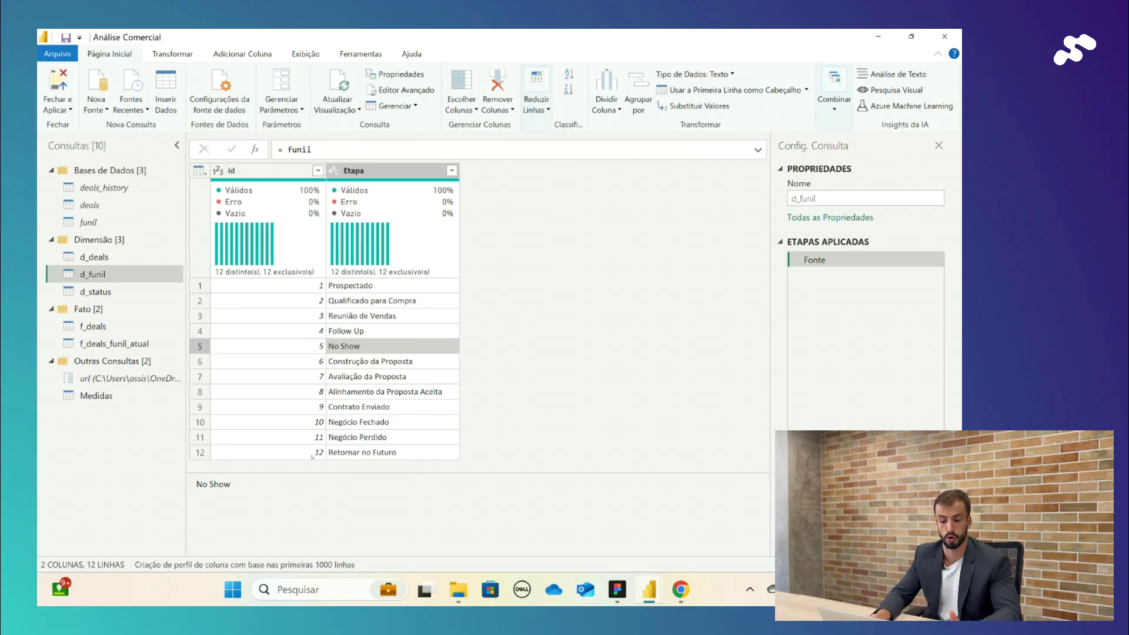
Reopen the source data of the d_status query and add a fourth row with id 4
{"action": "left_click", "coordinate": [115, 258]}
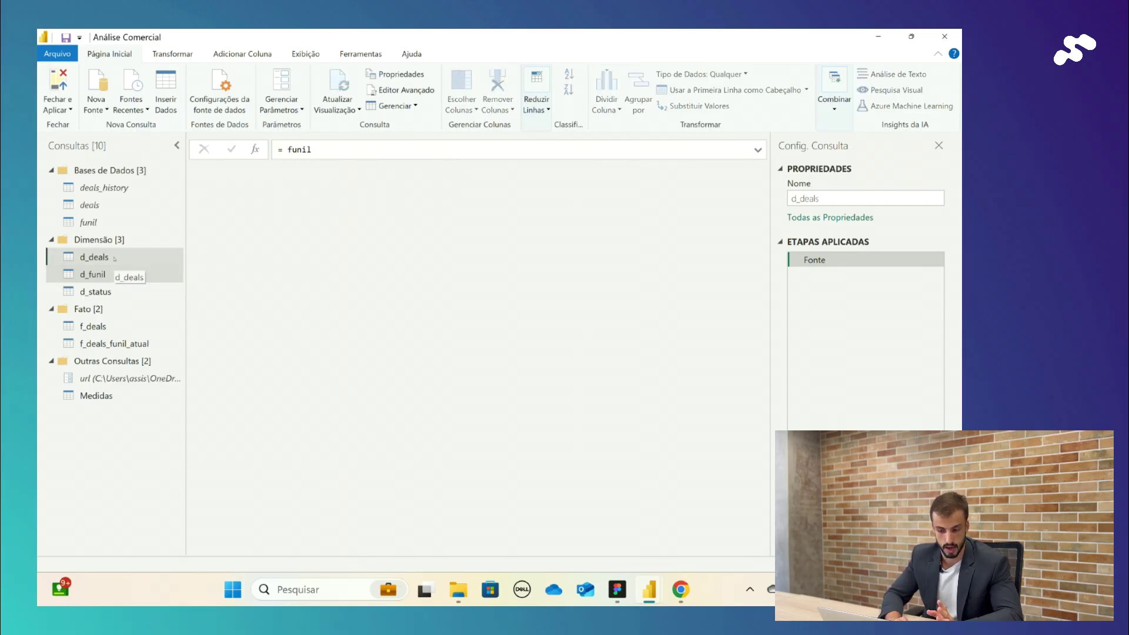
{"action": "left_click", "coordinate": [114, 292]}
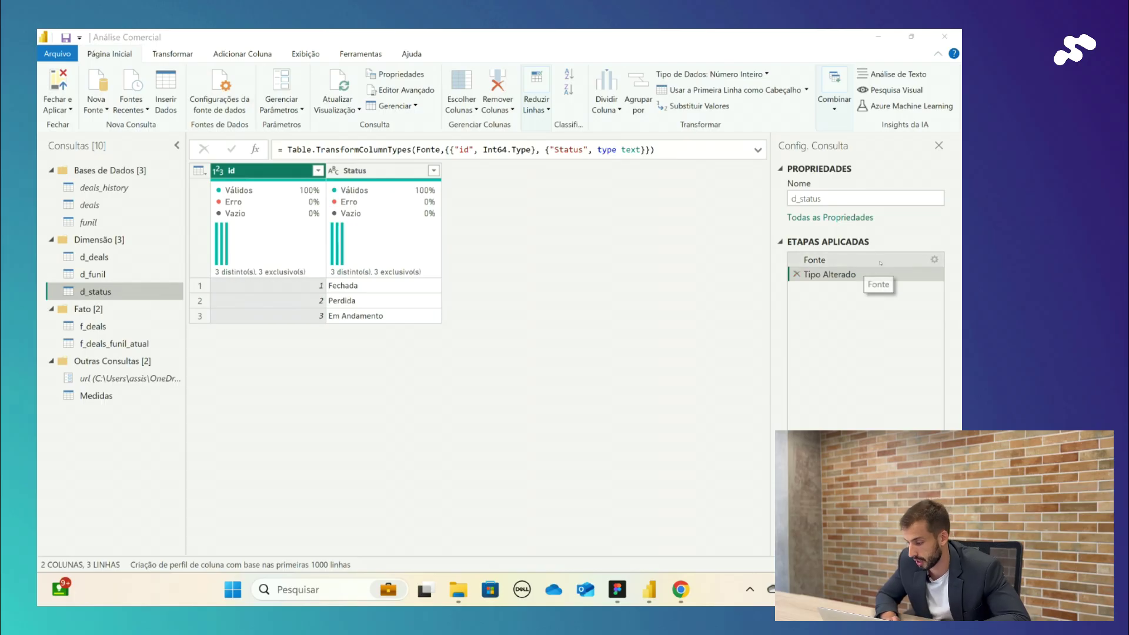
{"action": "left_click", "coordinate": [844, 265]}
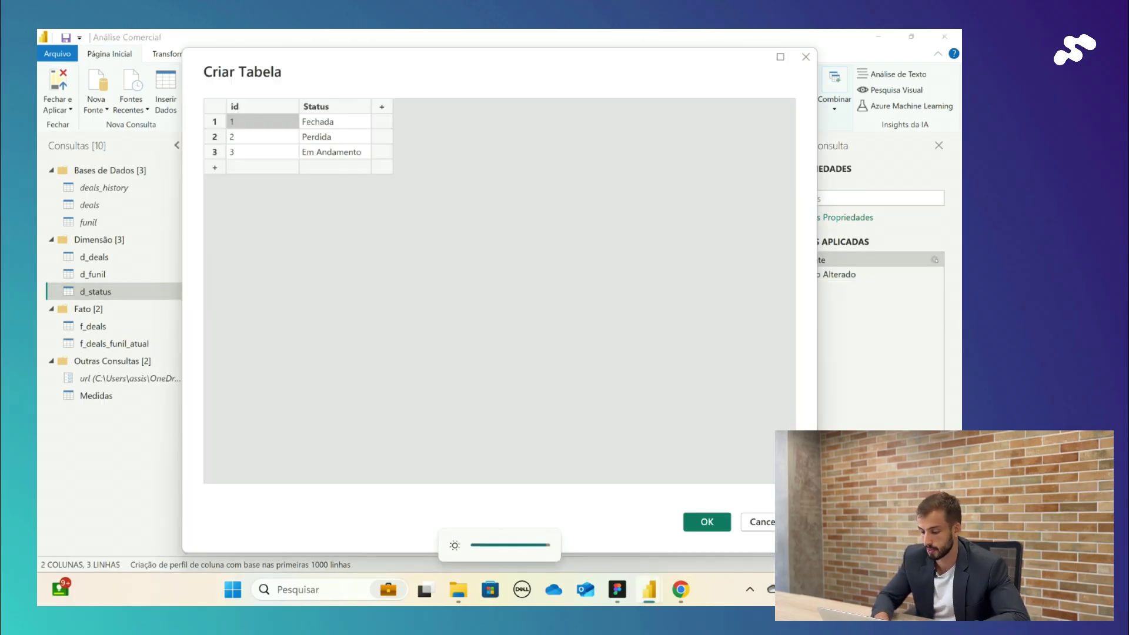
{"action": "left_click", "coordinate": [230, 165]}
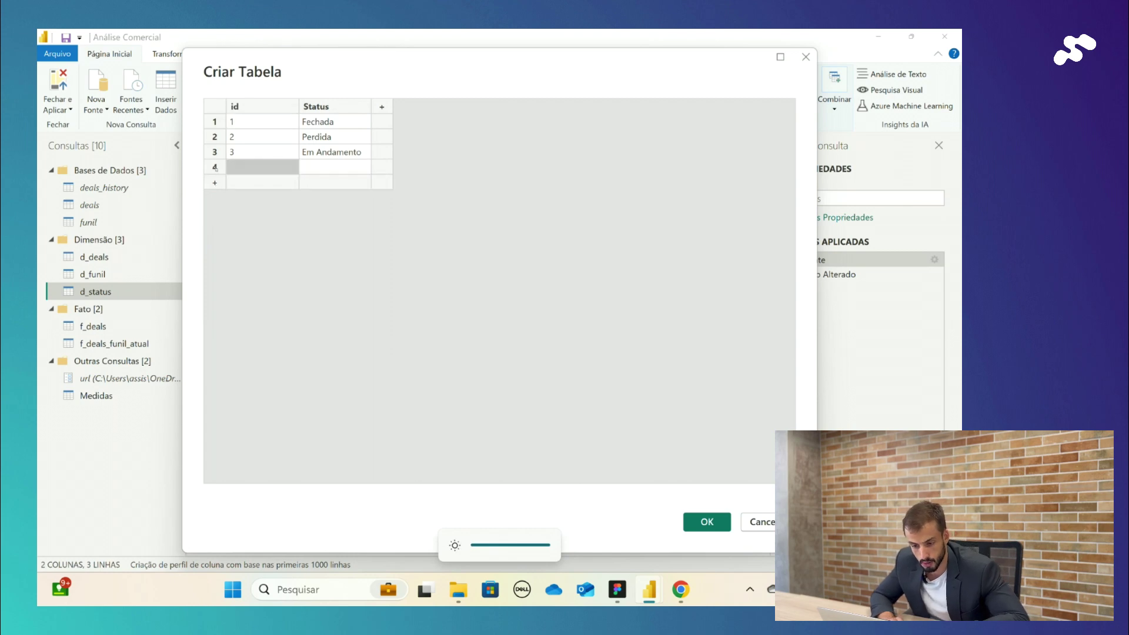
{"action": "type", "text": "4"}
{"action": "key", "text": "Tab"}
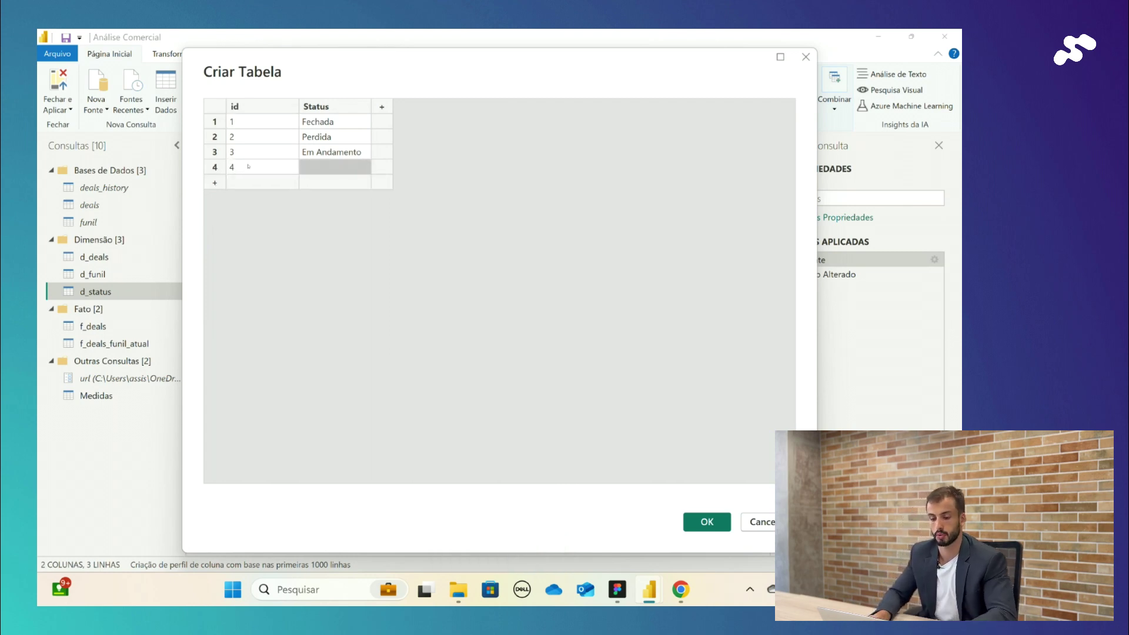
Enter Retornar no Futuro as the Status of the fourth row in the d_status source table
{"action": "key", "text": "Caps_Lock"}
{"action": "type", "text": "R"}
{"action": "key", "text": "Caps_Lock"}
{"action": "type", "text": "e"}
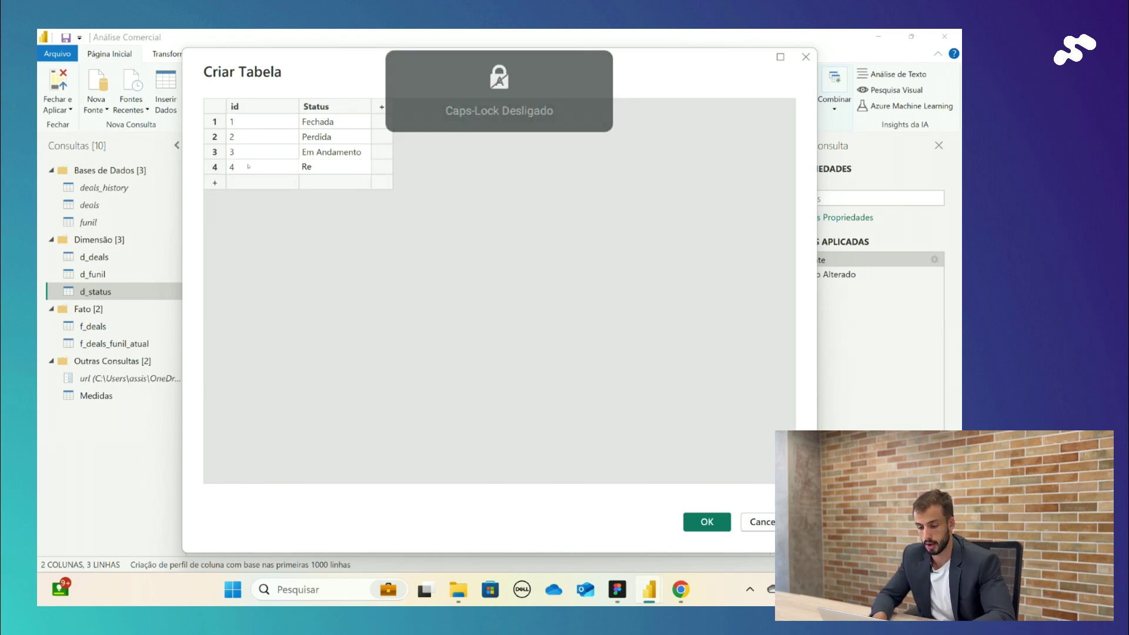
{"action": "type", "text": "torno"}
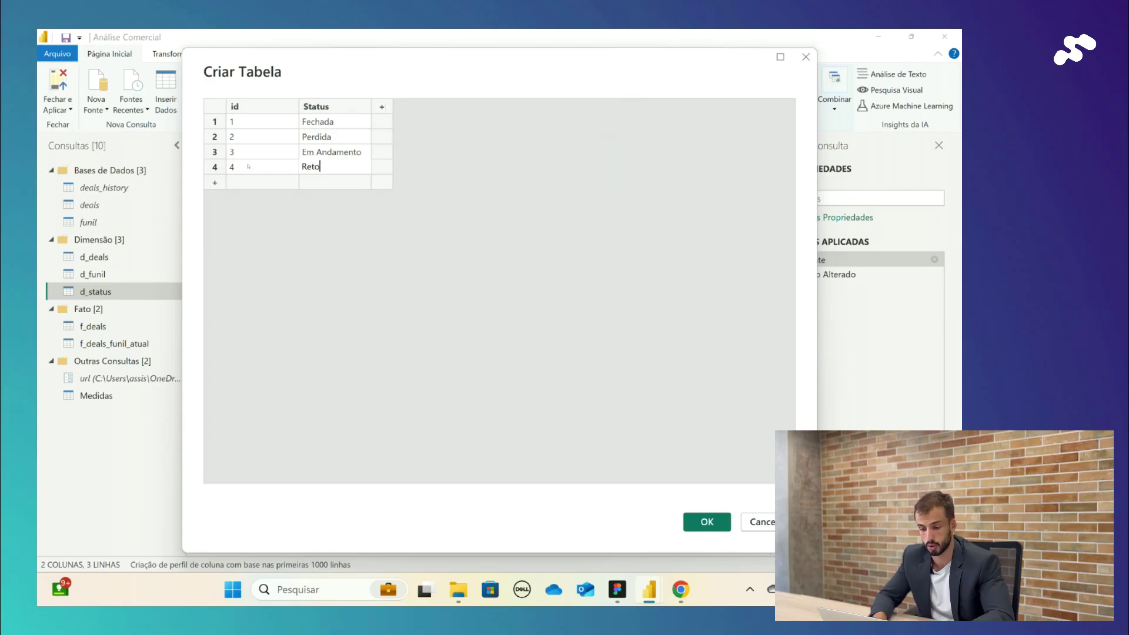
{"action": "key", "text": "BackSpace"}
{"action": "key", "text": "BackSpace"}
{"action": "type", "text": "nar no"}
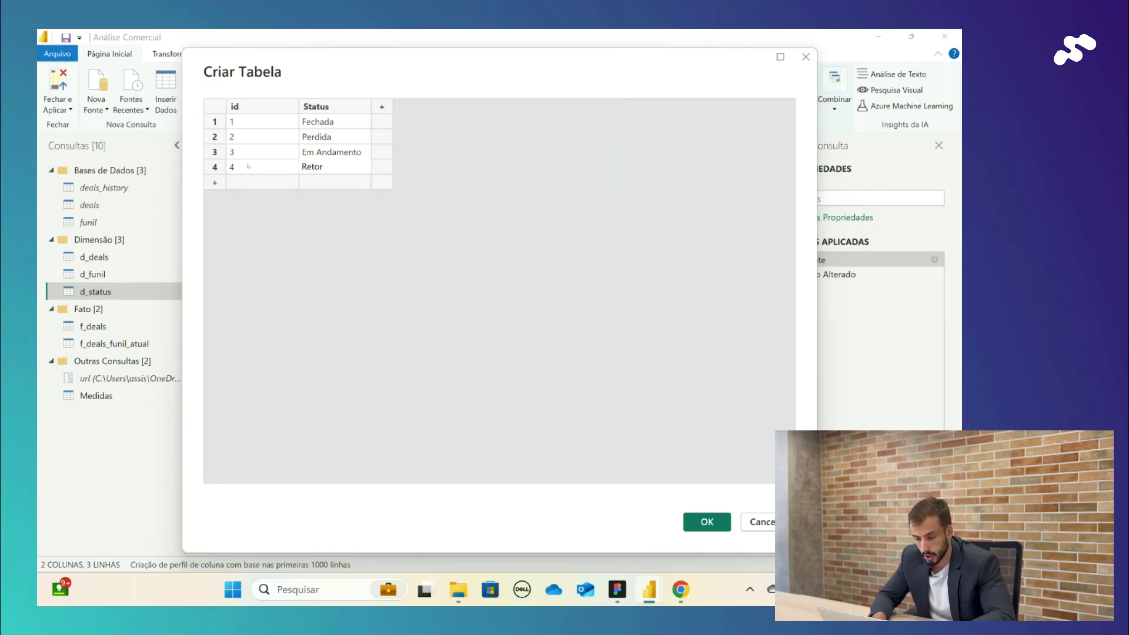
{"action": "key", "text": "Caps_Lock"}
{"action": "type", "text": "F"}
{"action": "key", "text": "Caps_Lock"}
{"action": "type", "text": "t"}
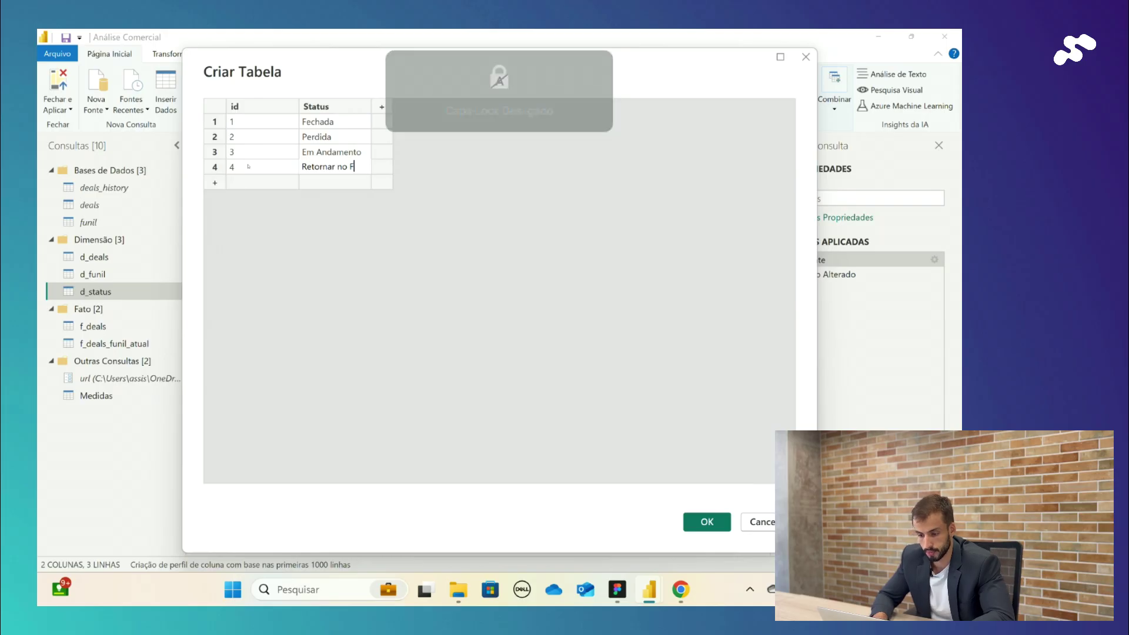
{"action": "key", "text": "BackSpace"}
{"action": "type", "text": "unil"}
{"action": "key", "text": "Return"}
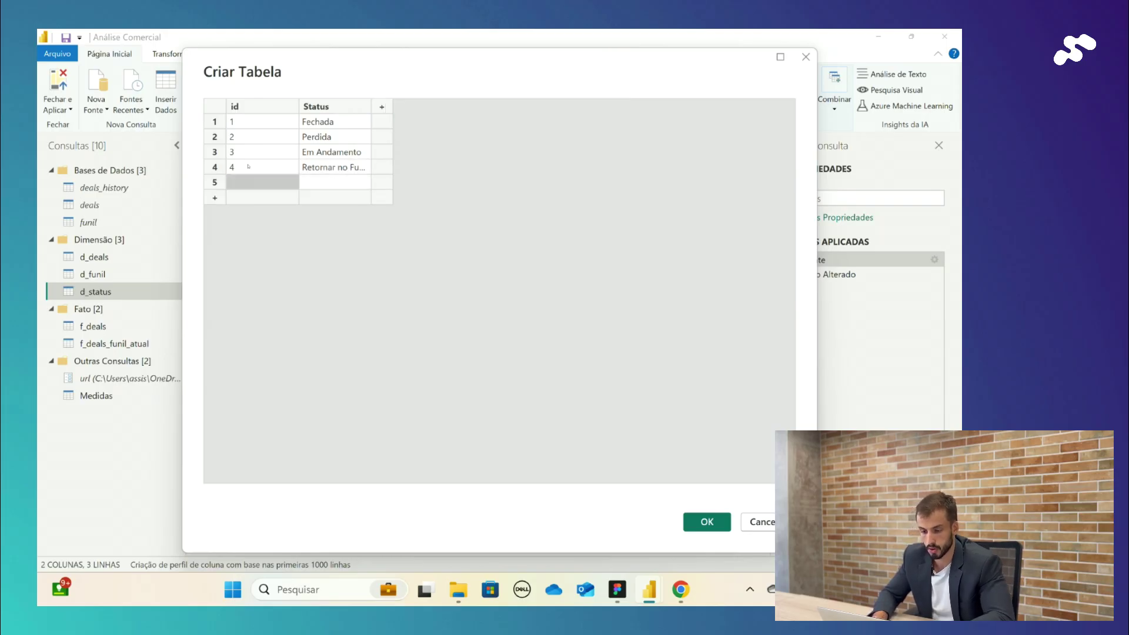
Add a fifth row to the d_status source table with id 5 and Status No Show
{"action": "type", "text": "5"}
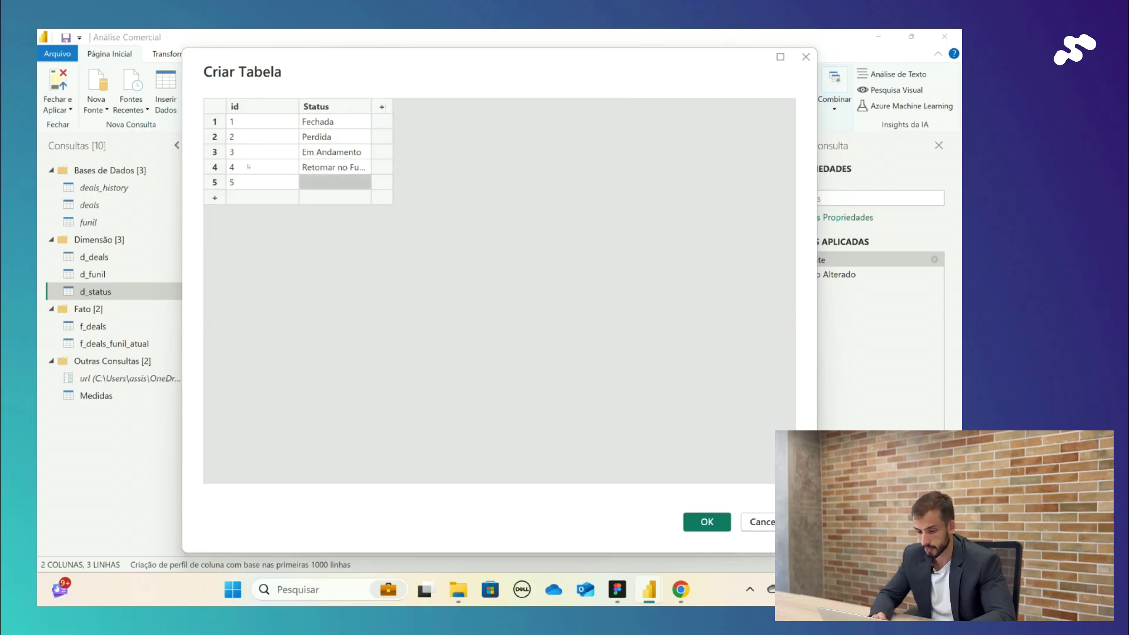
{"action": "key", "text": "Caps_Lock"}
{"action": "type", "text": "No"}
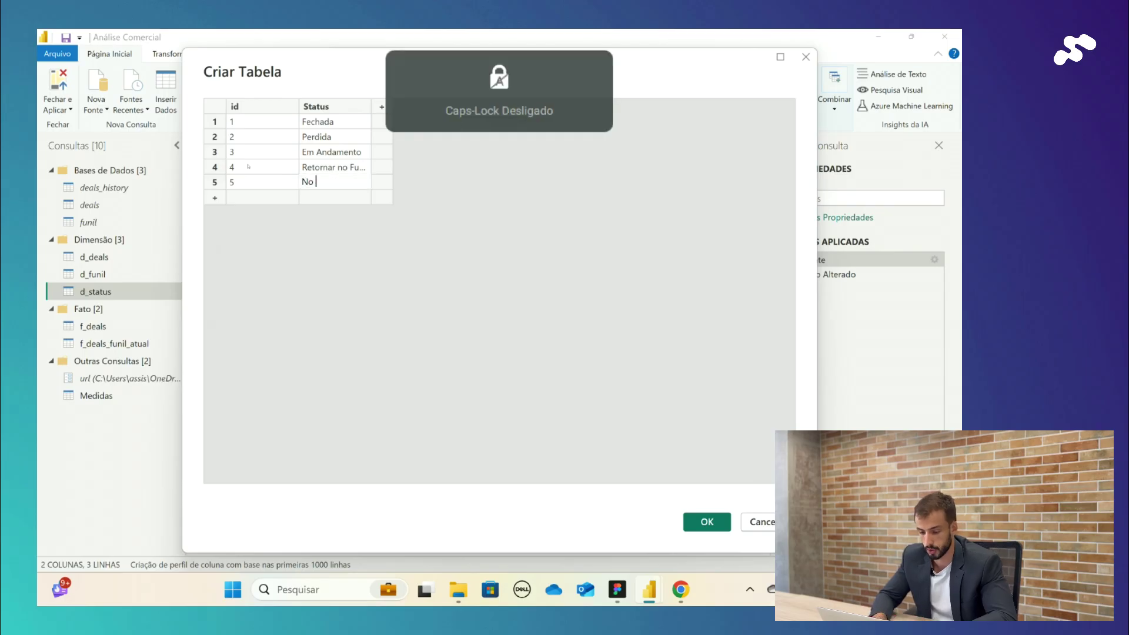
{"action": "key", "text": "Caps_Lock"}
{"action": "type", "text": "o"}
{"action": "key", "text": "Caps_Lock"}
{"action": "type", "text": "S"}
{"action": "key", "text": "Caps_Lock"}
{"action": "type", "text": "how"}
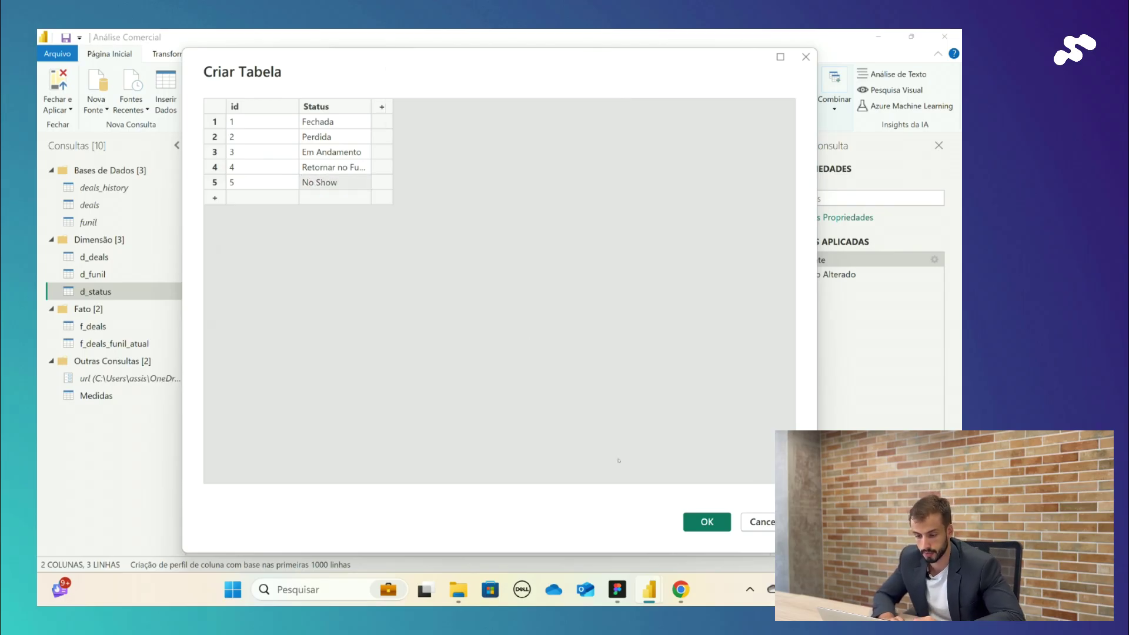
Apply the edited d_status table and check its id column at the Tipo Alterado step
{"action": "left_click", "coordinate": [700, 523]}
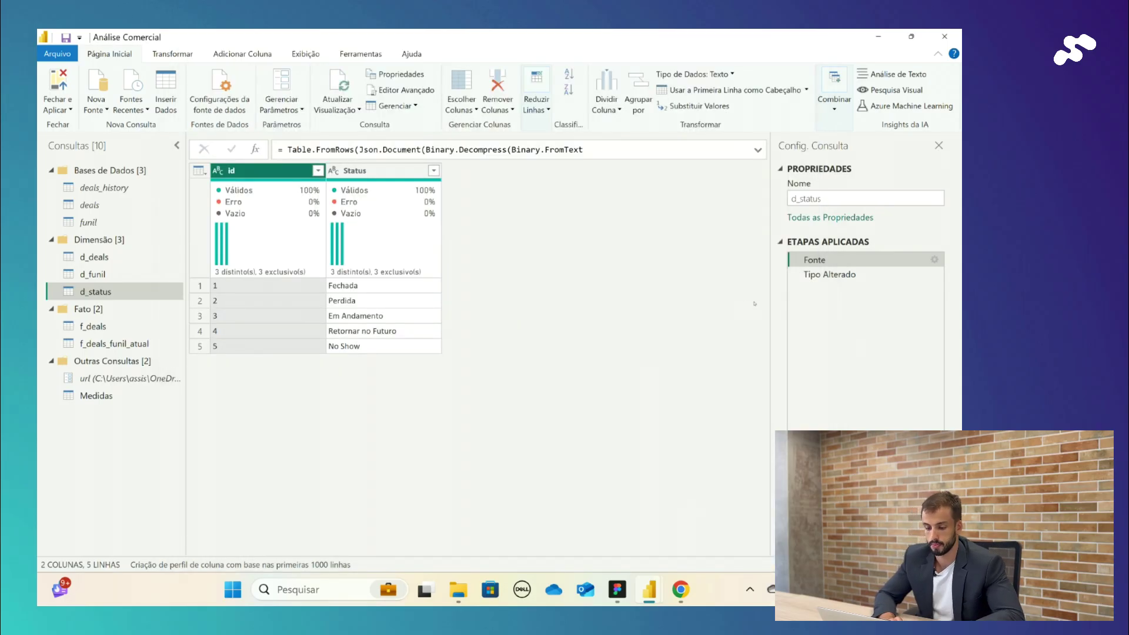
{"action": "left_click", "coordinate": [871, 275]}
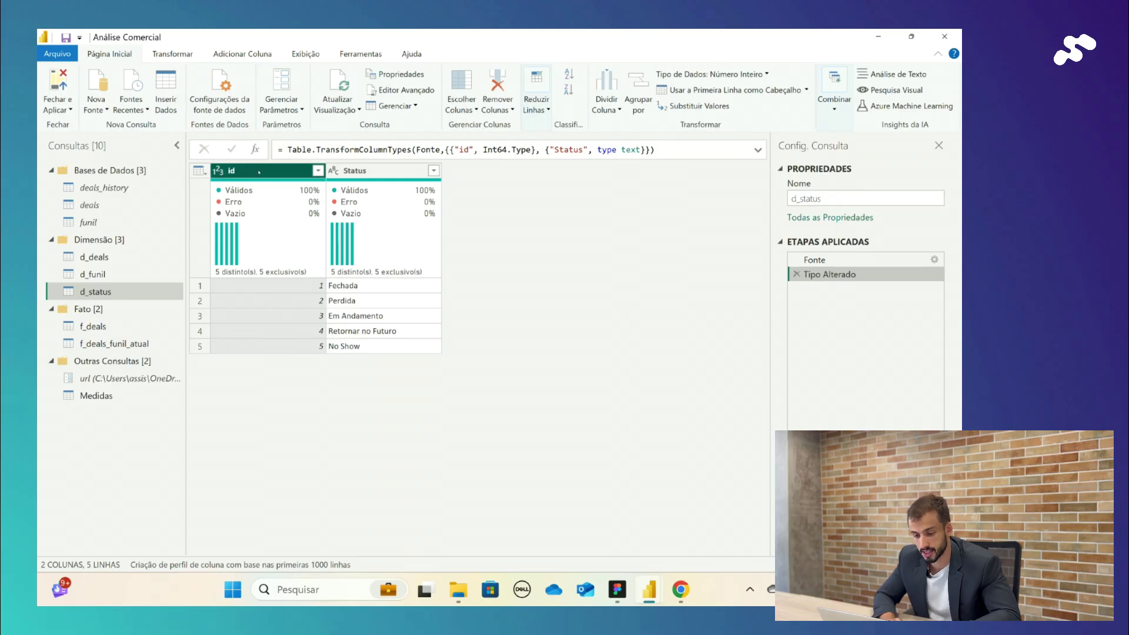
{"action": "left_click", "coordinate": [260, 171]}
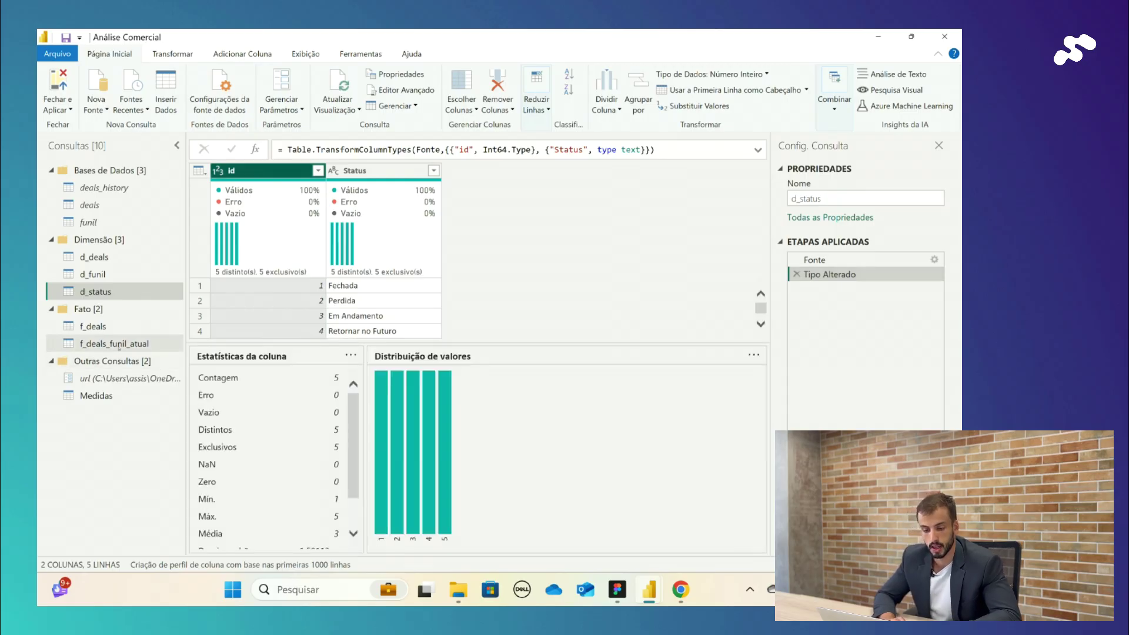
Start a custom column named id_status in the f_deals_funil_atual query
{"action": "left_click", "coordinate": [112, 343]}
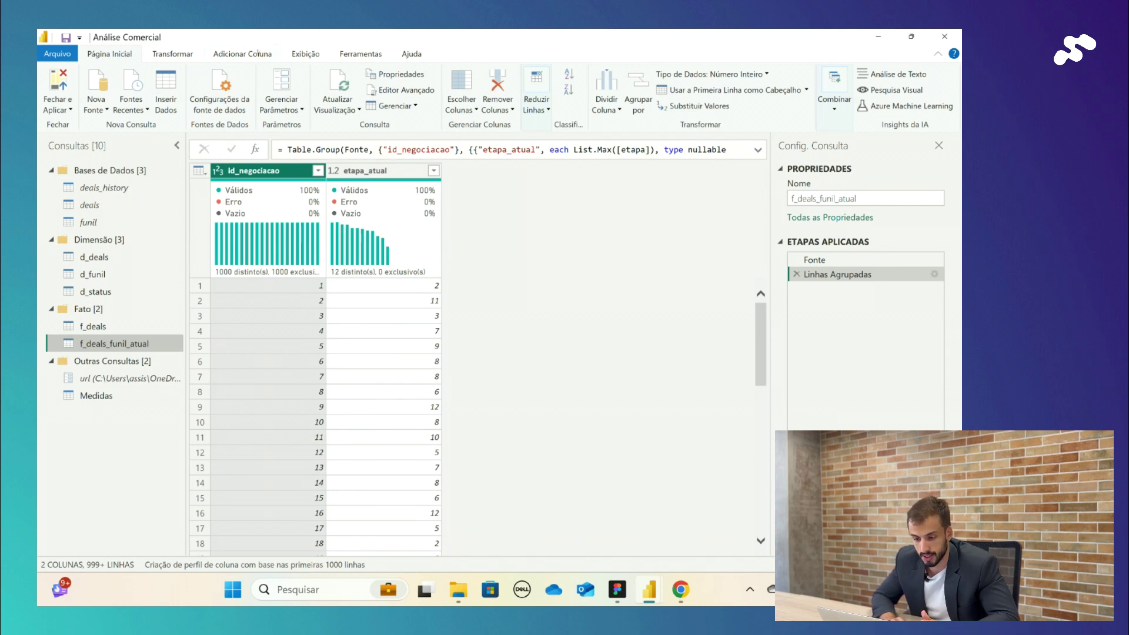
{"action": "left_click", "coordinate": [242, 54]}
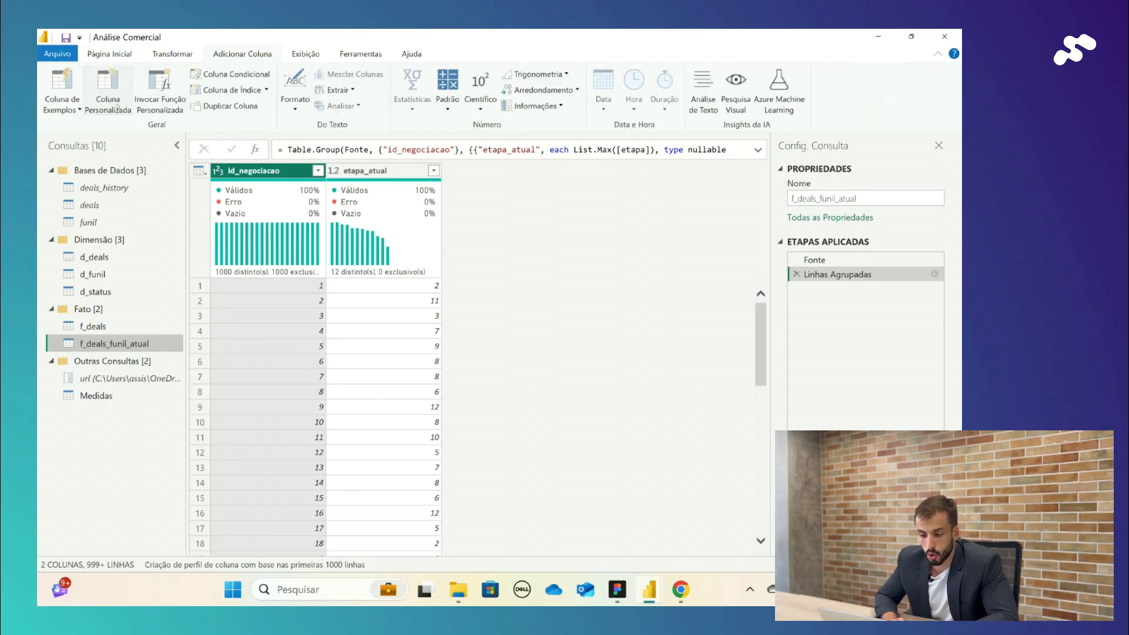
{"action": "left_click", "coordinate": [107, 88]}
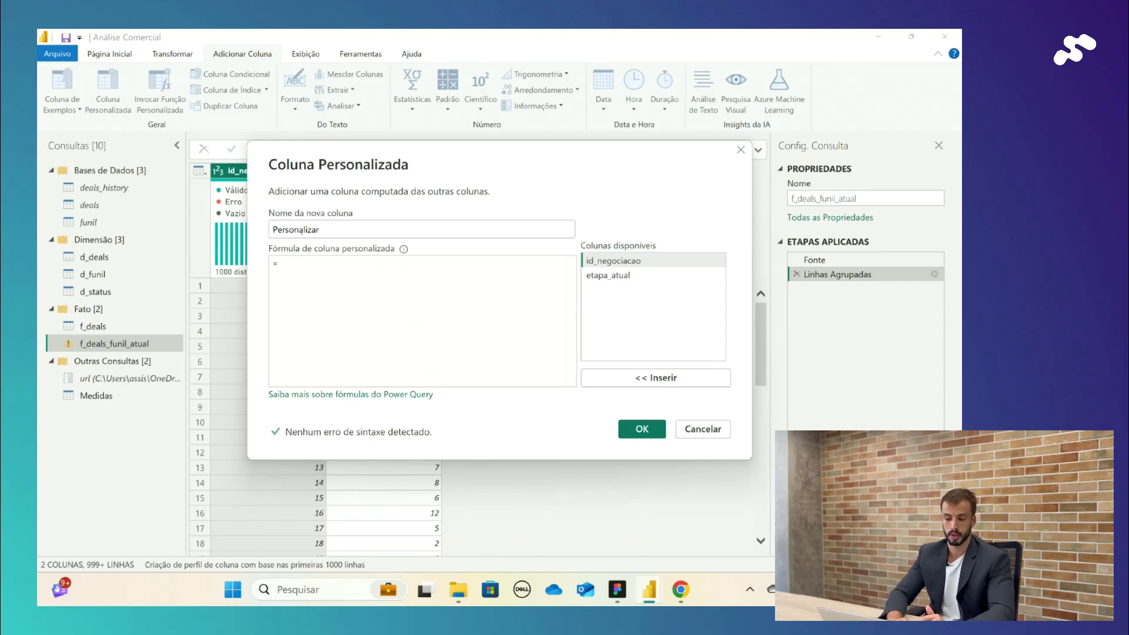
{"action": "double_click", "coordinate": [300, 231]}
{"action": "type", "text": "id_status"}
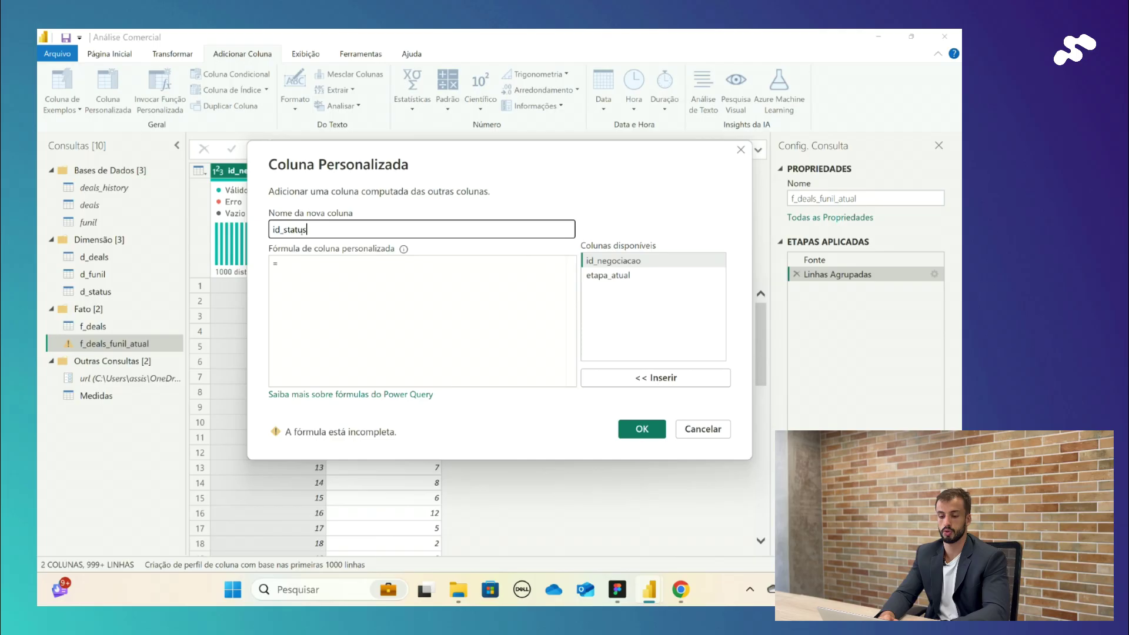
Begin the id_status formula with the condition if [id_negociacao] = 10 then 1 else
{"action": "left_click", "coordinate": [305, 281]}
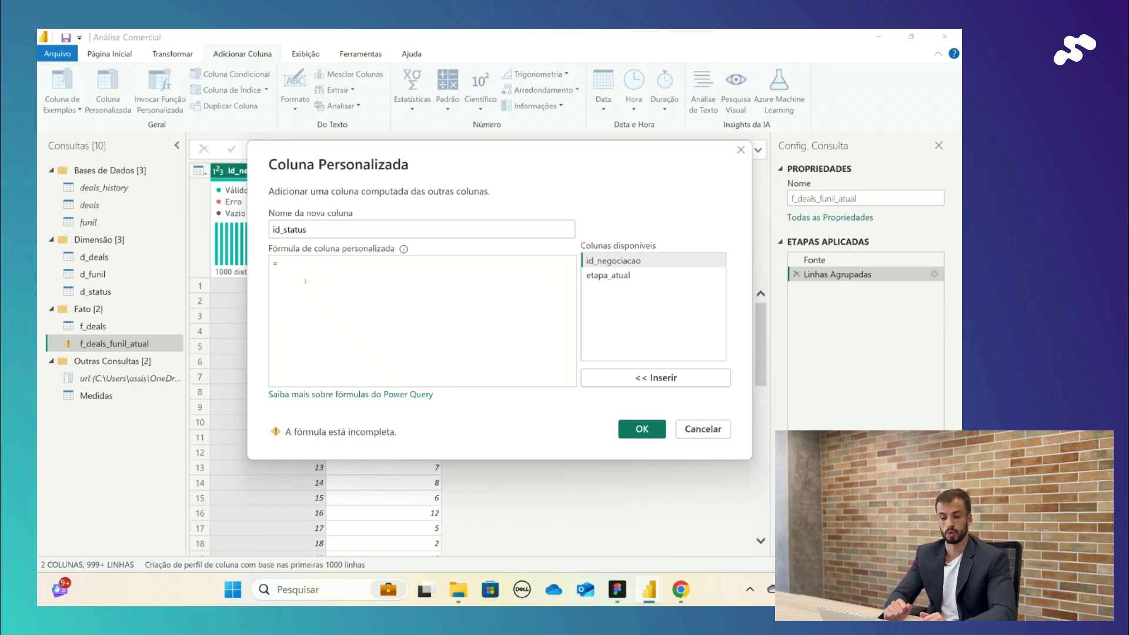
{"action": "type", "text": "if"}
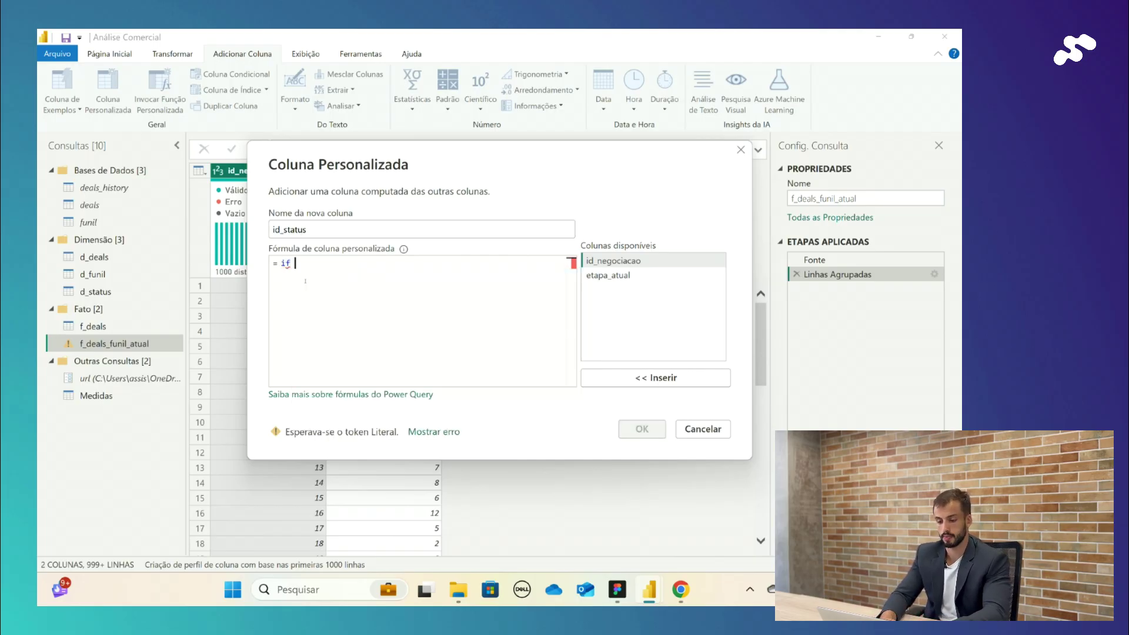
{"action": "double_click", "coordinate": [619, 261]}
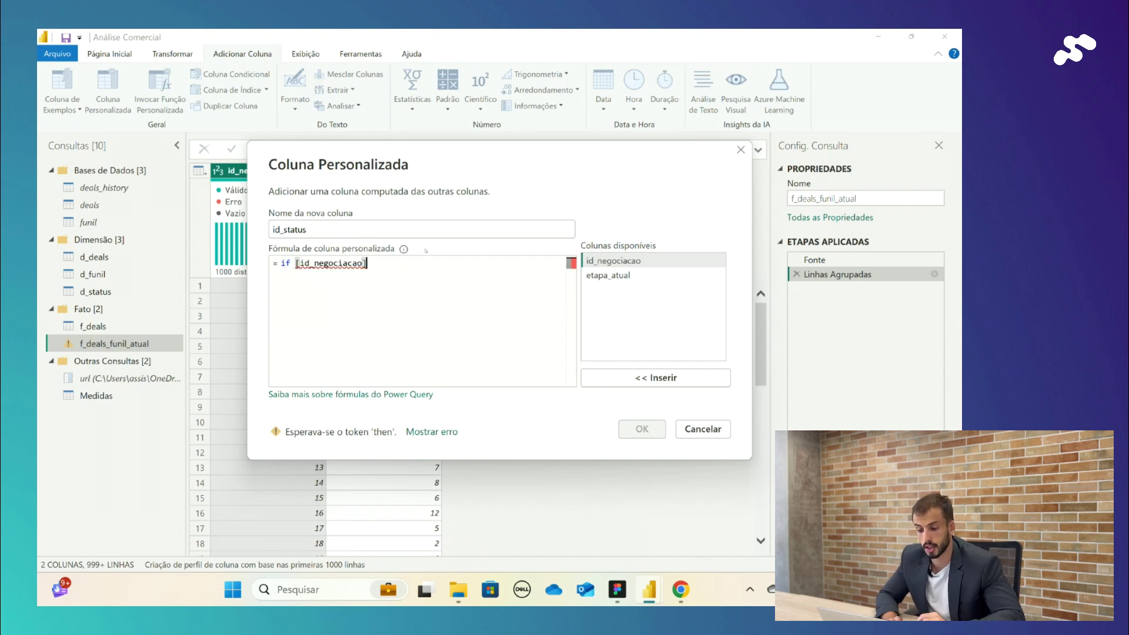
{"action": "type", "text": "="}
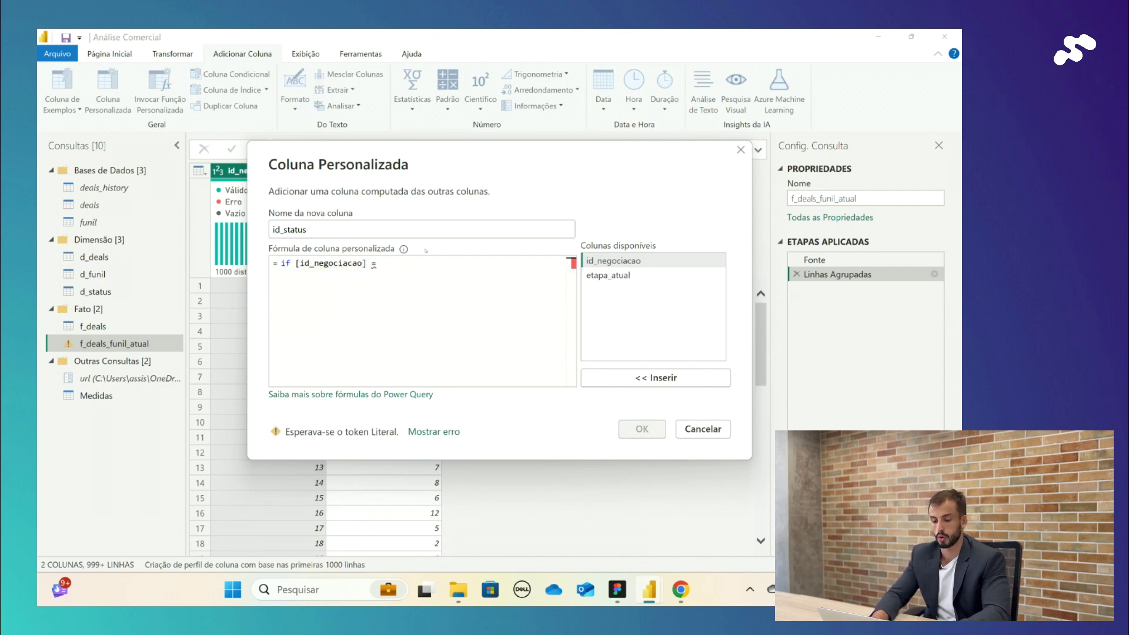
{"action": "type", "text": " 10 then"}
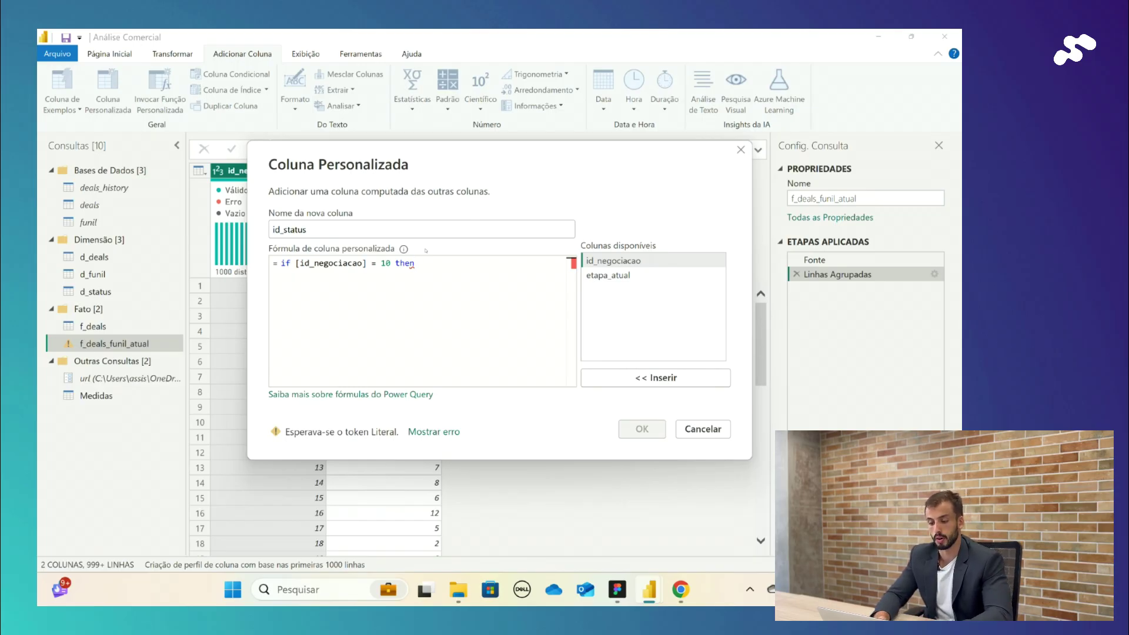
{"action": "type", "text": "1 "}
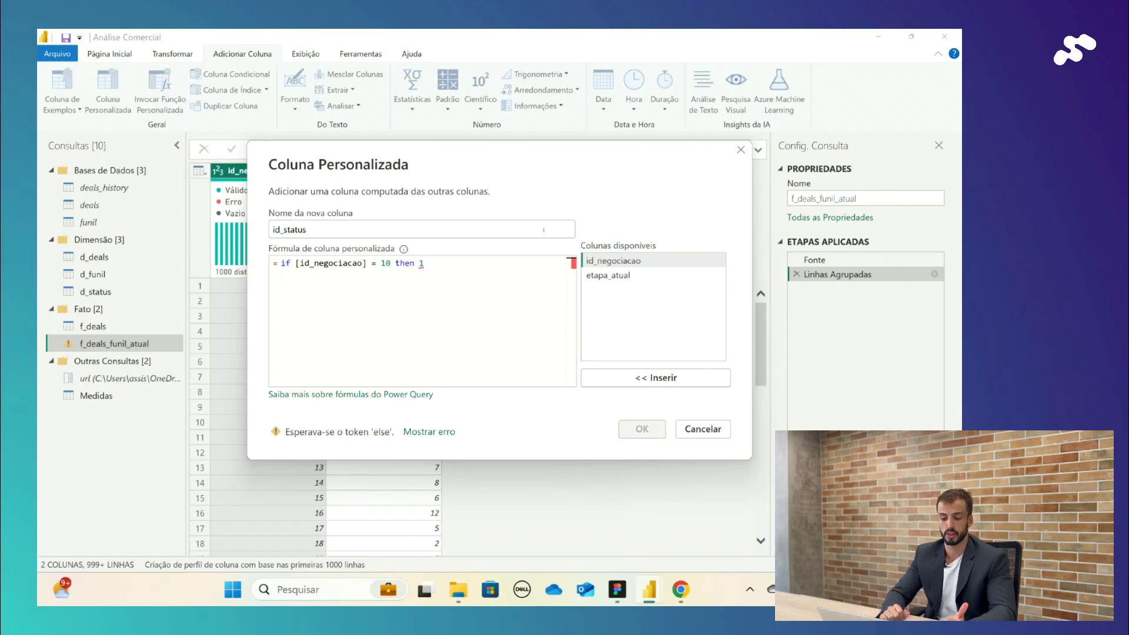
{"action": "type", "text": "else"}
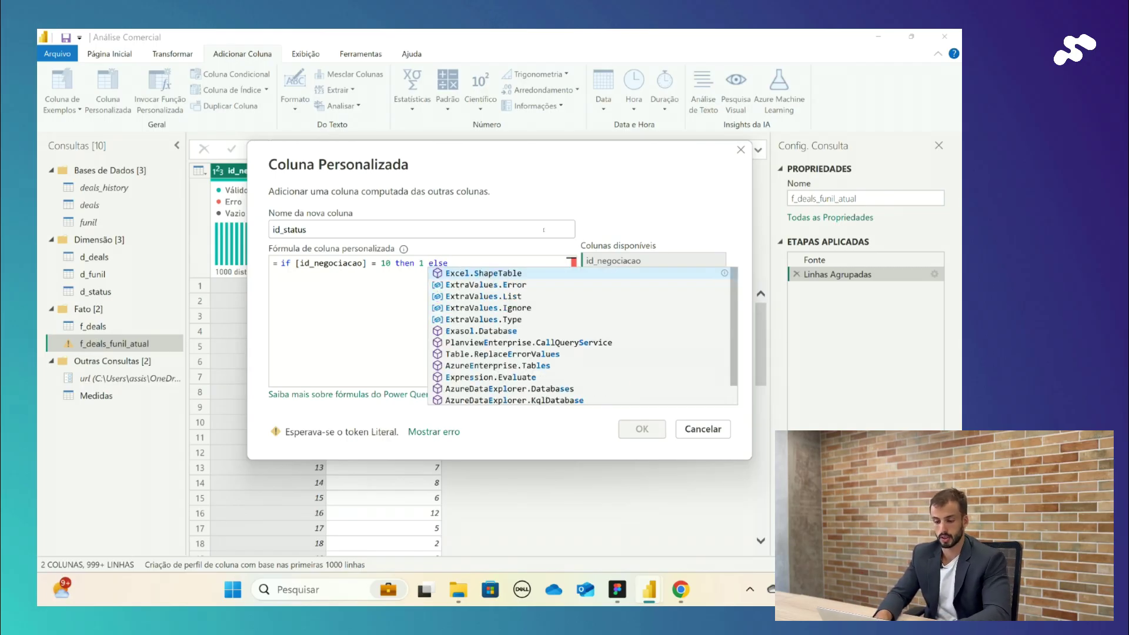
{"action": "key", "text": "Escape"}
{"action": "key", "text": "Return"}
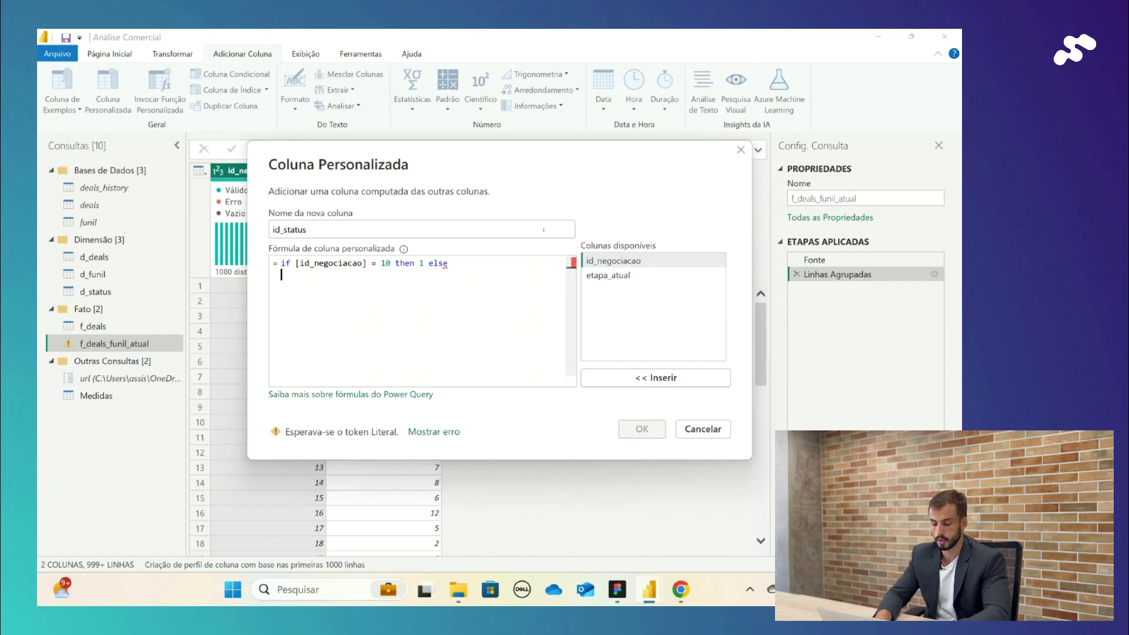
Add a second line to the id_status formula by copying the first condition: if [id_negociacao] = 11 then 2 else
{"action": "type", "text": "if"}
{"action": "key", "text": "Escape"}
{"action": "left_click_drag", "start_coordinate": [472, 265], "coordinate": [296, 263]}
{"action": "key", "text": "ctrl+c"}
{"action": "left_click", "coordinate": [316, 273]}
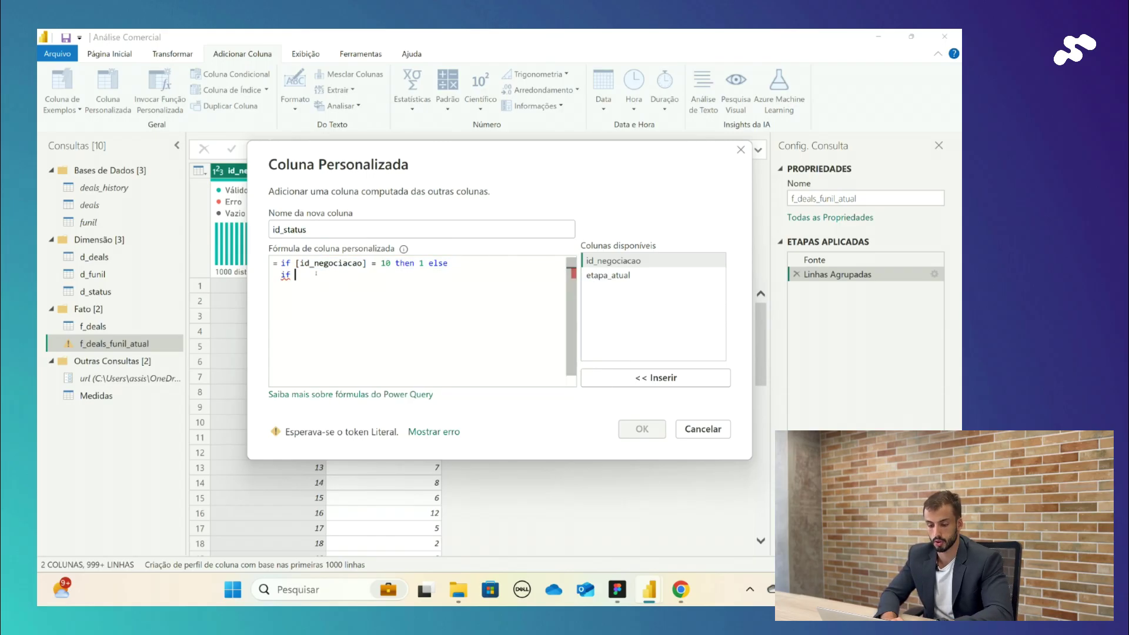
{"action": "key", "text": "ctrl+v"}
{"action": "double_click", "coordinate": [386, 275]}
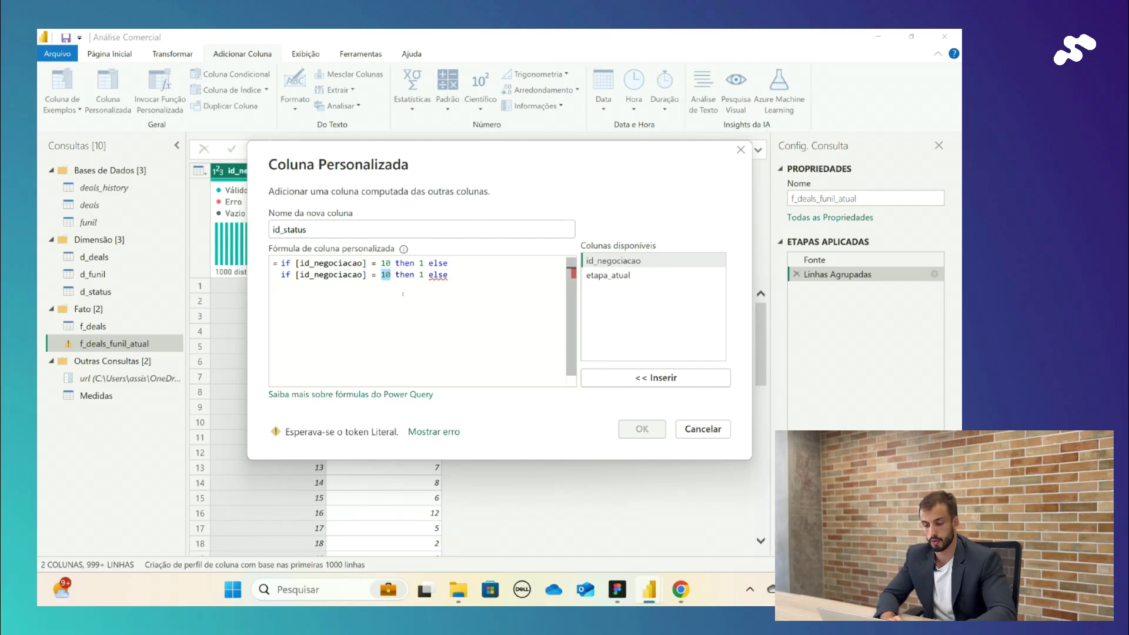
{"action": "type", "text": "11"}
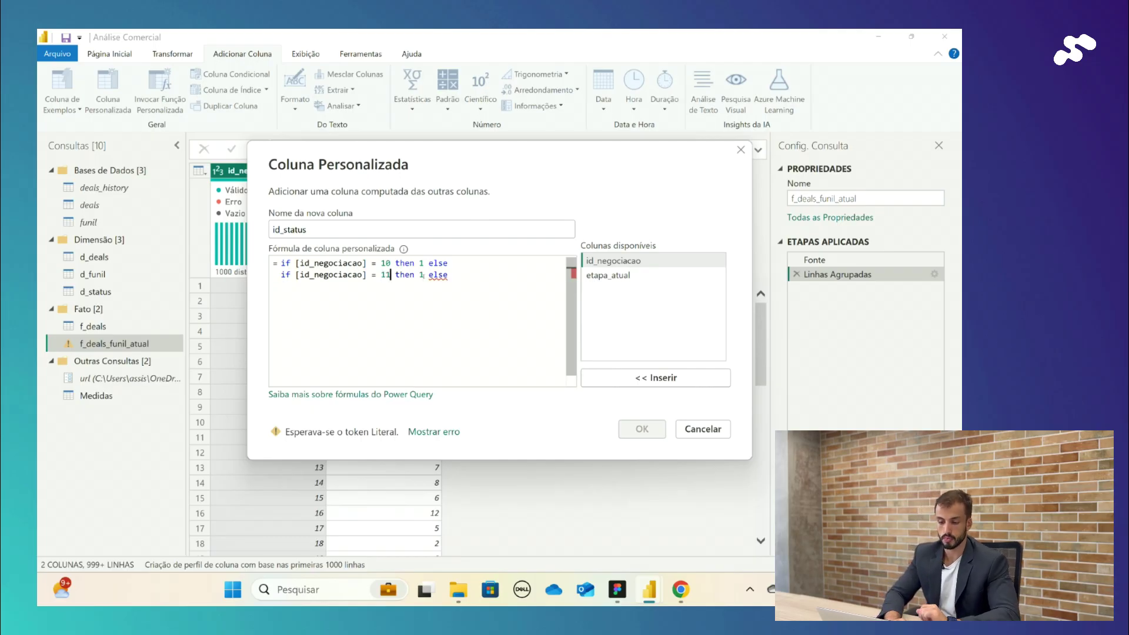
{"action": "left_click", "coordinate": [423, 280]}
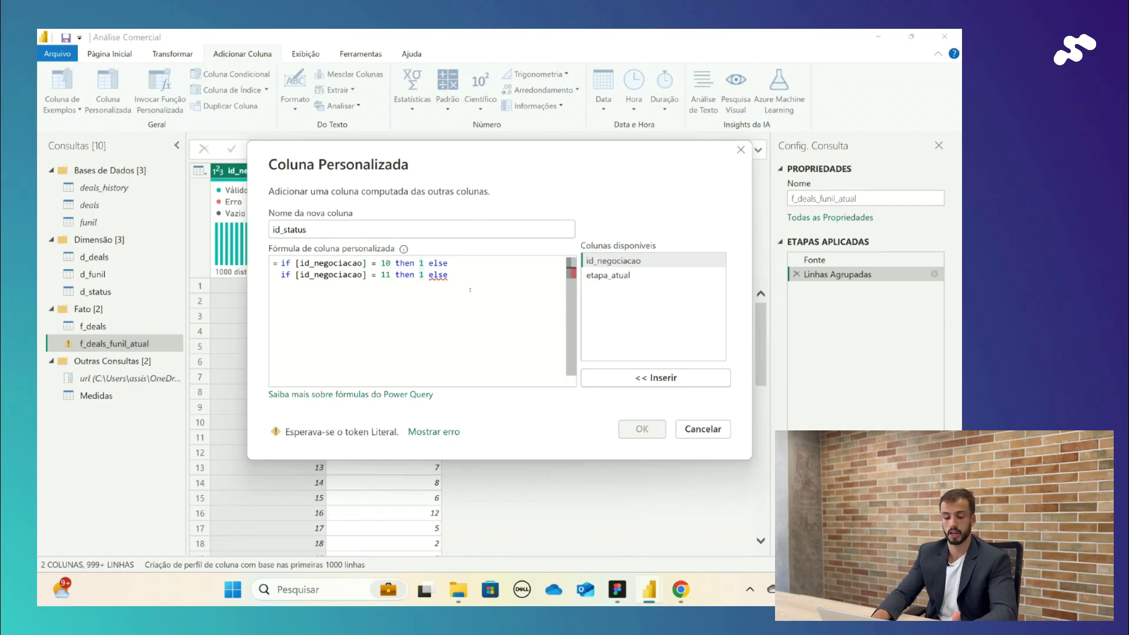
{"action": "key", "text": "BackSpace"}
{"action": "type", "text": "2"}
{"action": "key", "text": "End"}
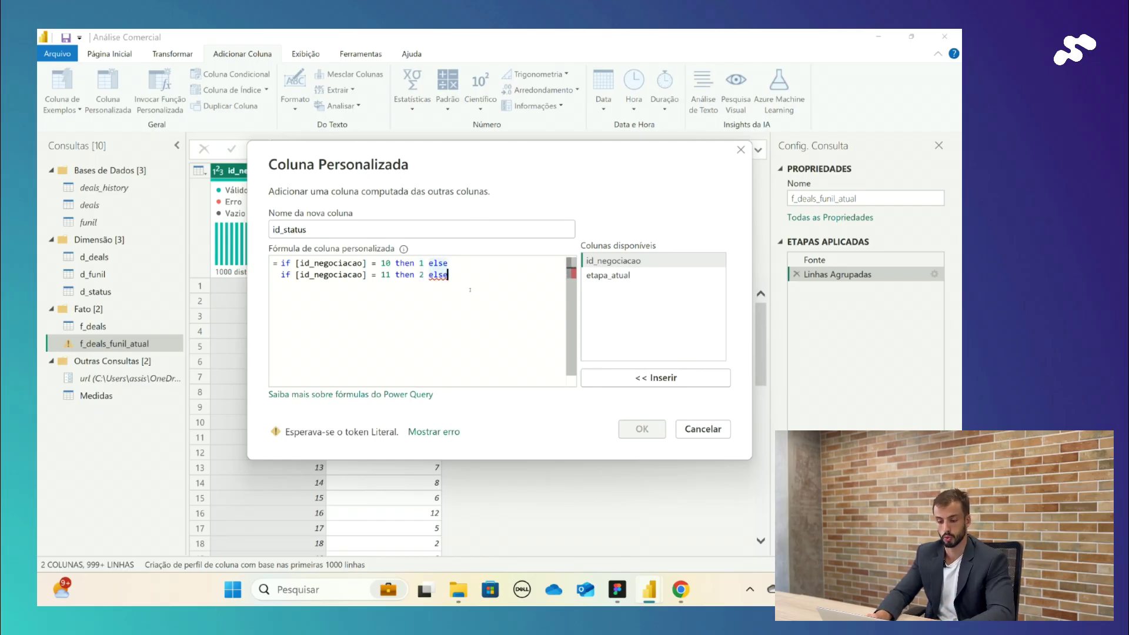
Add a third line to the id_status formula, if [id_negociacao] = 12 then 4 else, and start a new line below it
{"action": "key", "text": "Return"}
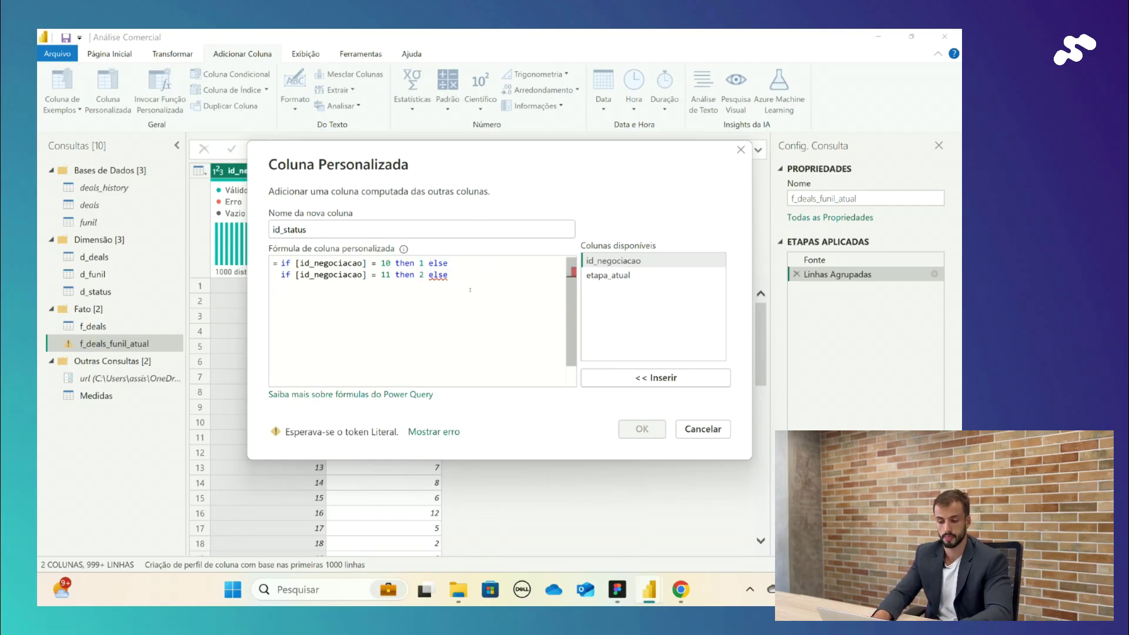
{"action": "key", "text": "ctrl+v"}
{"action": "key", "text": "ctrl+z"}
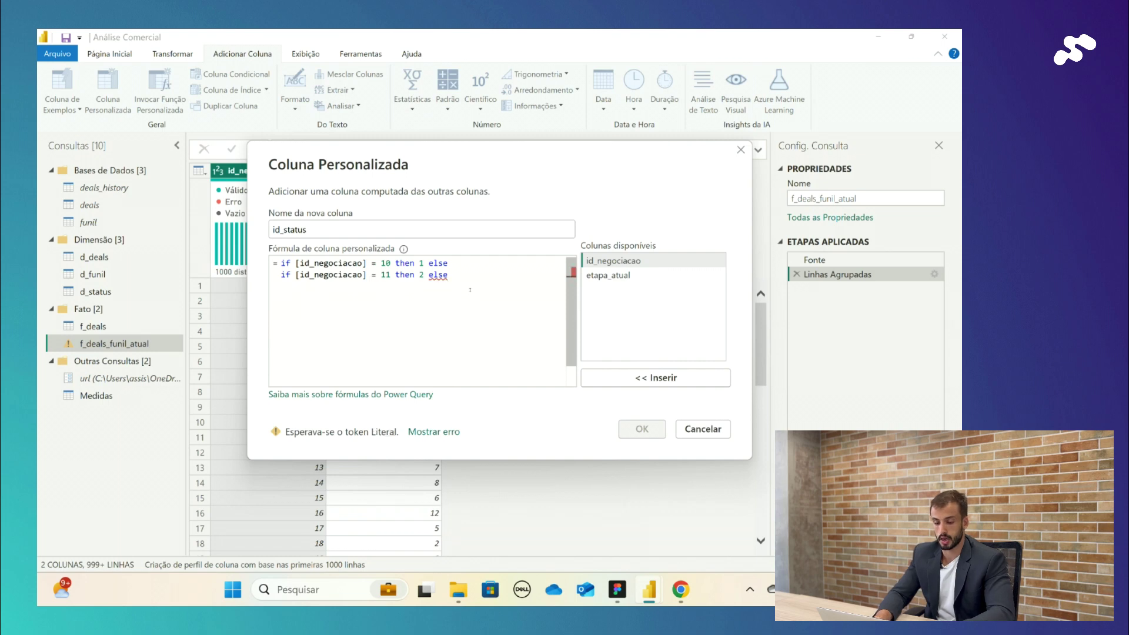
{"action": "type", "text": "if"}
{"action": "key", "text": "ctrl+v"}
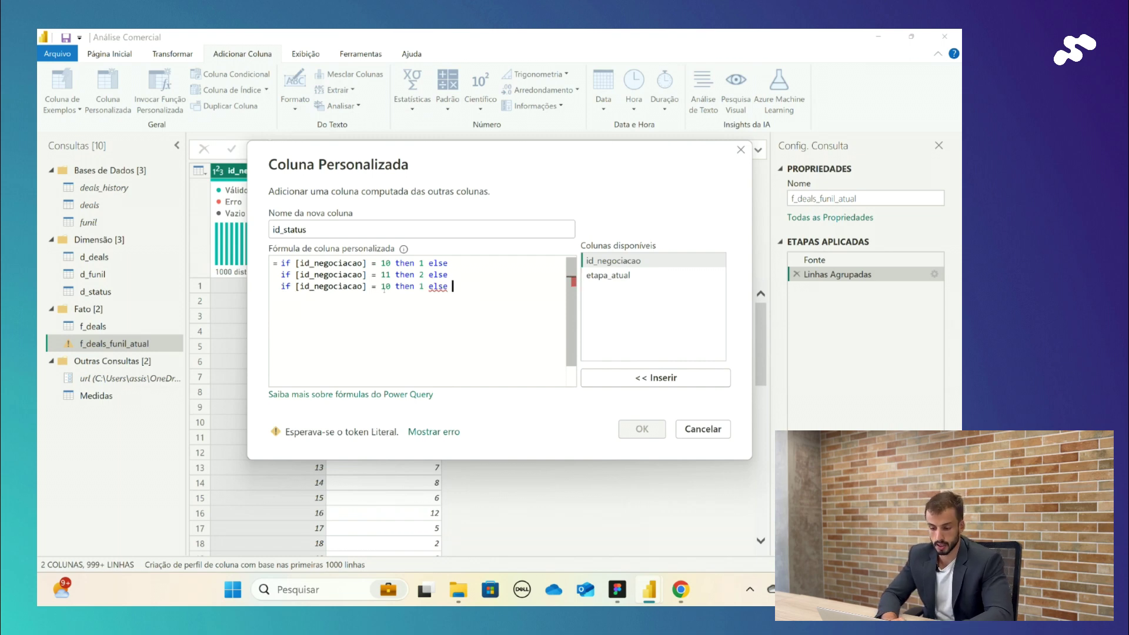
{"action": "key", "text": "shift+Left"}
{"action": "double_click", "coordinate": [386, 287]}
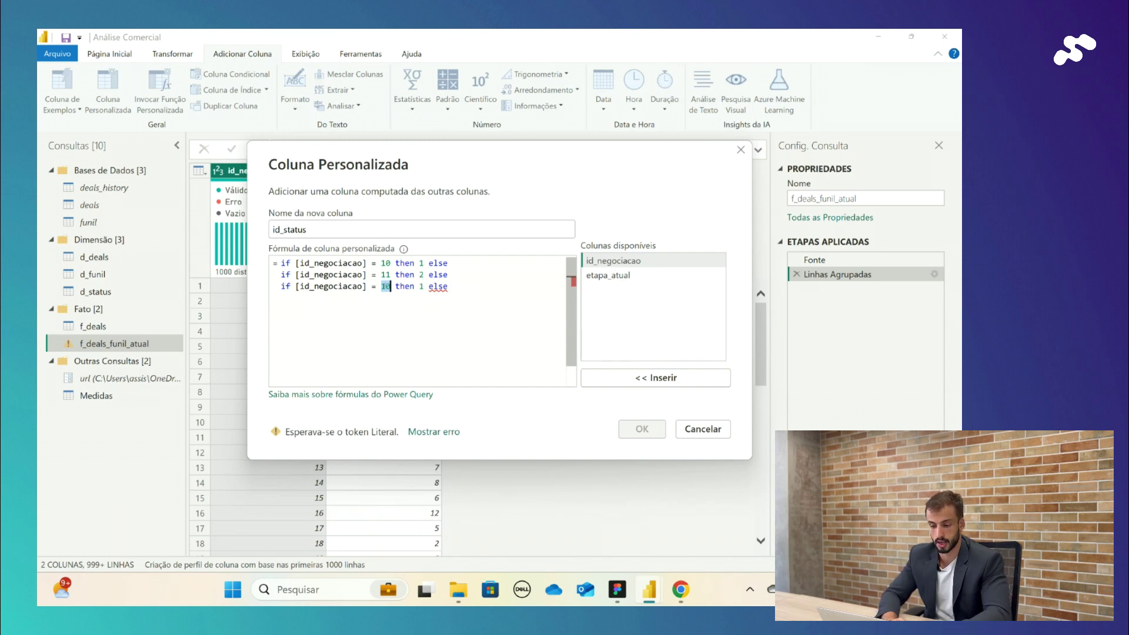
{"action": "type", "text": "12"}
{"action": "left_click", "coordinate": [424, 287]}
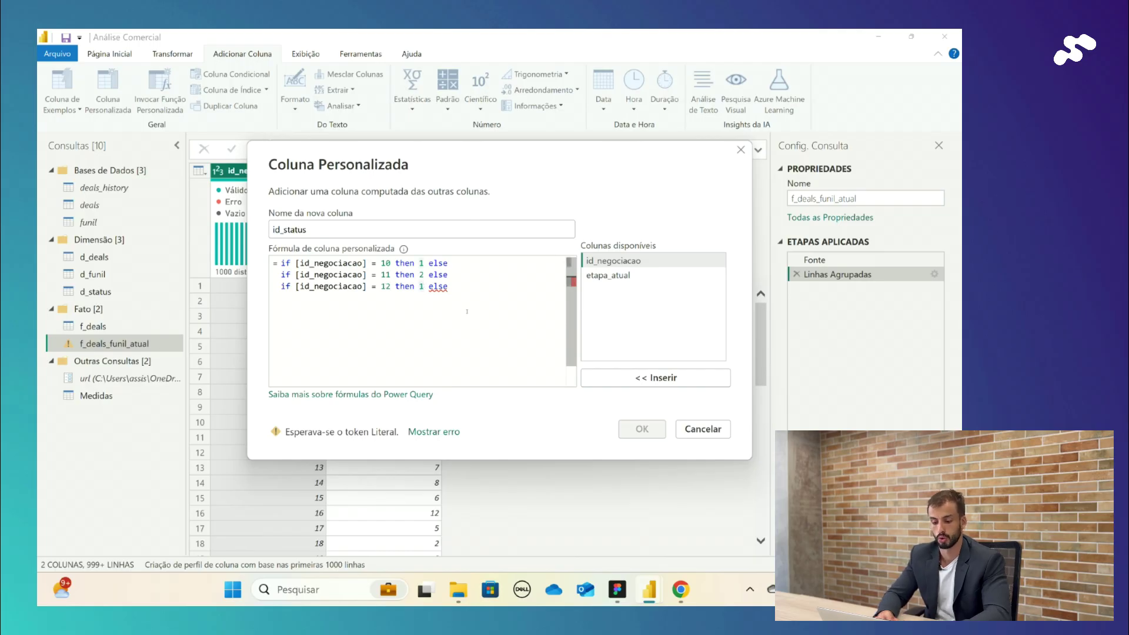
{"action": "key", "text": "BackSpace"}
{"action": "type", "text": "4"}
{"action": "key", "text": "Right"}
{"action": "key", "text": "Right"}
{"action": "key", "text": "Right"}
{"action": "key", "text": "Right"}
{"action": "key", "text": "Right"}
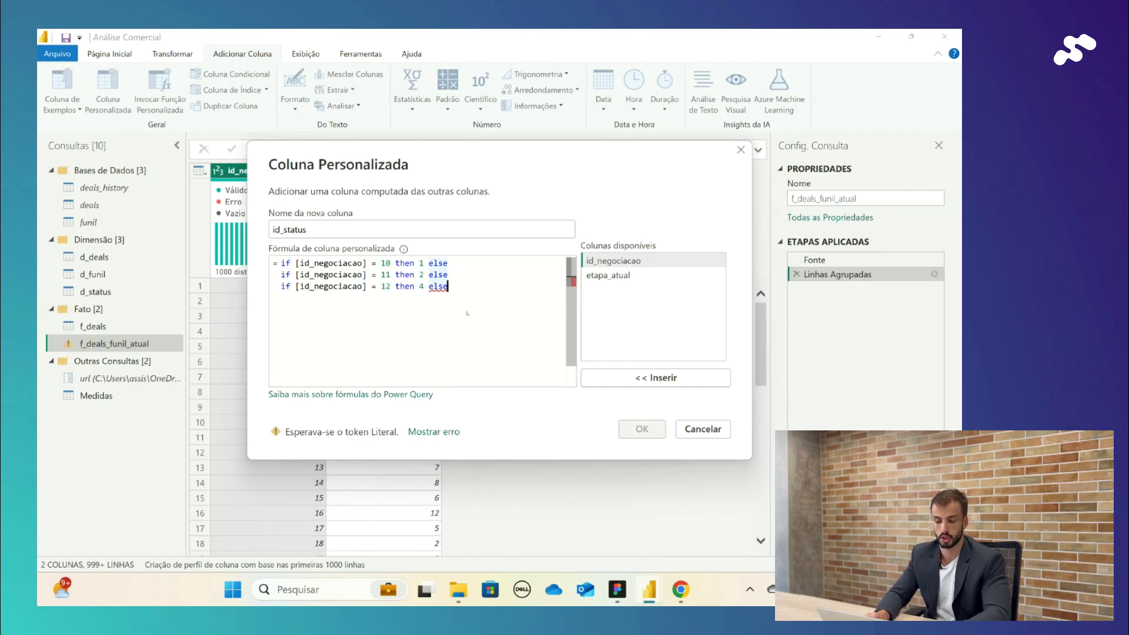
{"action": "key", "text": "Return"}
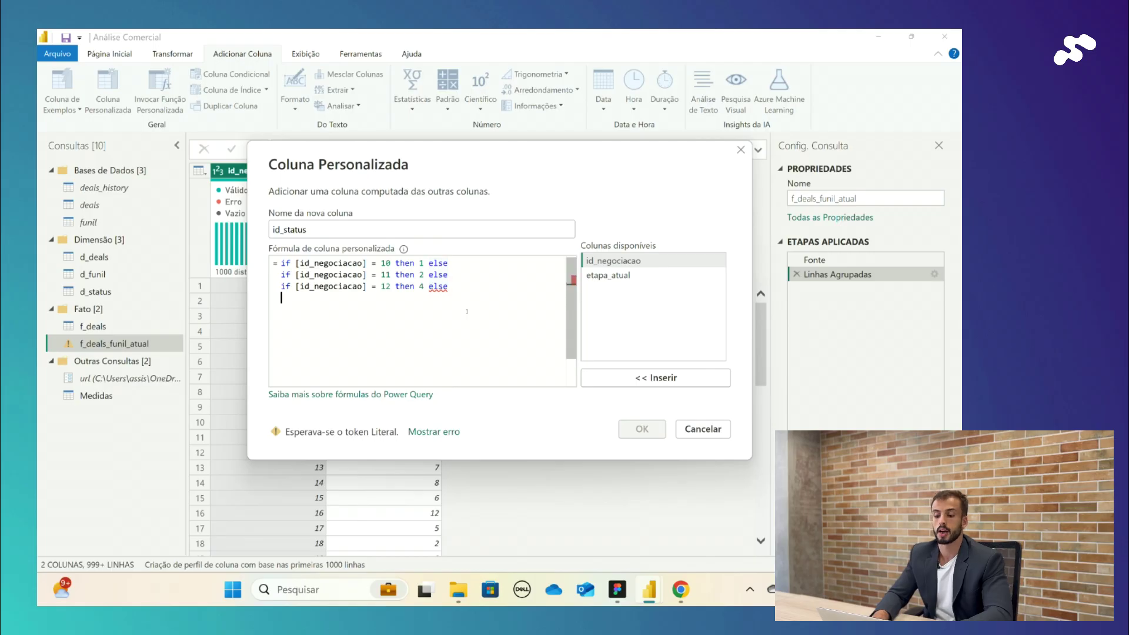
Add a fourth line to the id_status formula by pasting the copied condition and putting if in front of it
{"action": "key", "text": "ctrl+v"}
{"action": "key", "text": "ctrl+Left"}
{"action": "key", "text": "ctrl+Left"}
{"action": "key", "text": "ctrl+Left"}
{"action": "key", "text": "ctrl+Left"}
{"action": "key", "text": "ctrl+Left"}
{"action": "key", "text": "ctrl+Left"}
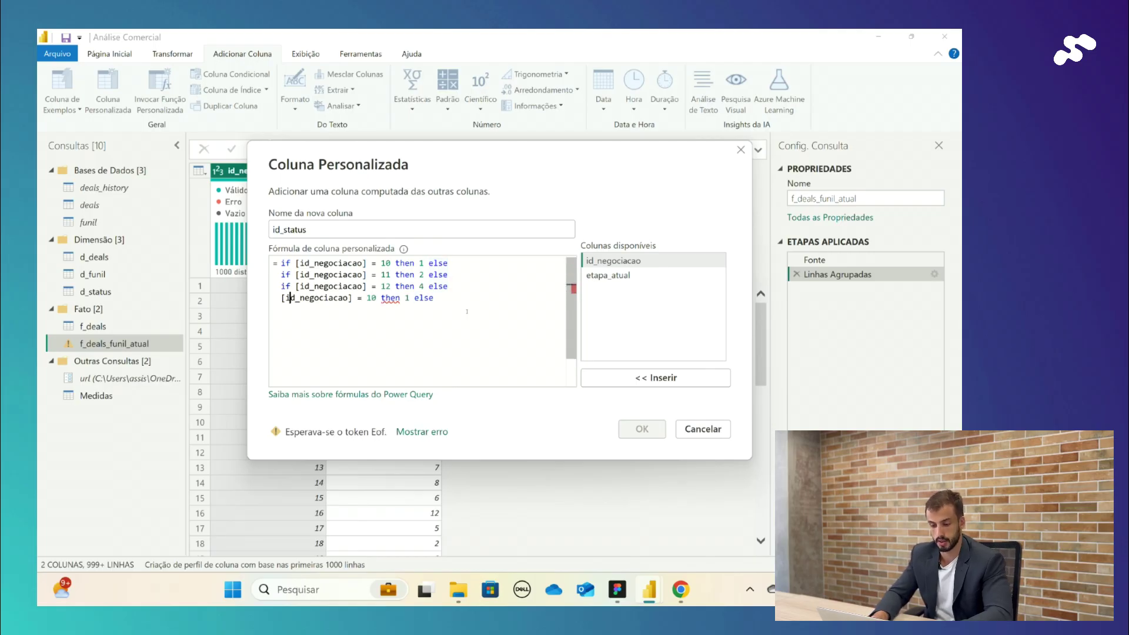
{"action": "key", "text": "Home"}
{"action": "type", "text": "if"}
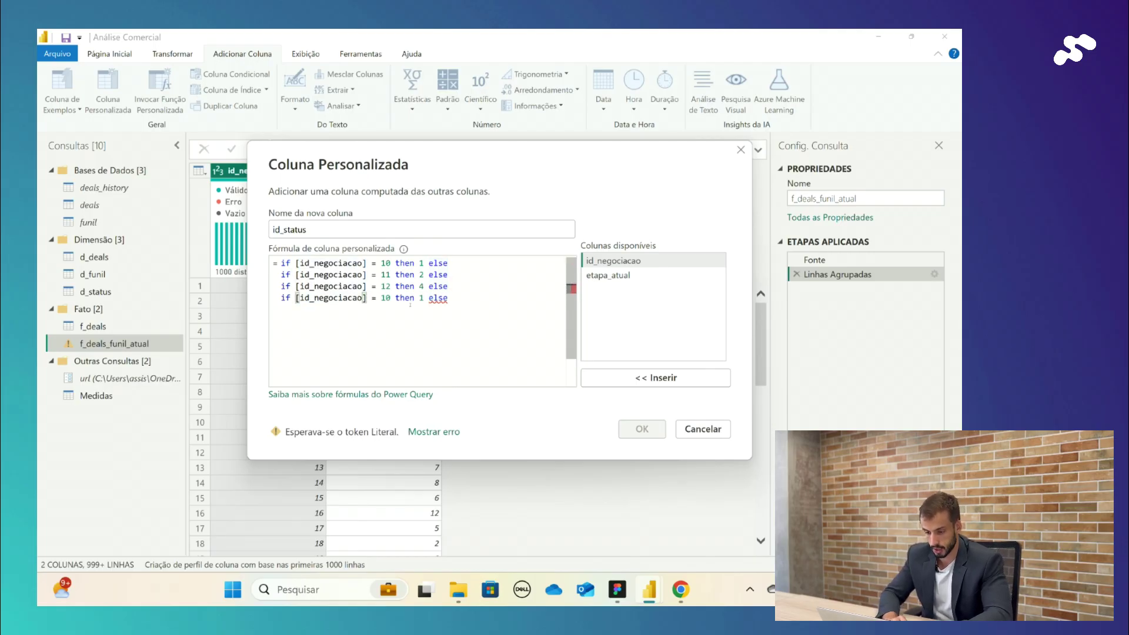
Change the fourth line of the id_status formula to if [id_negociacao] = 5 then 5 else 3
{"action": "double_click", "coordinate": [386, 297]}
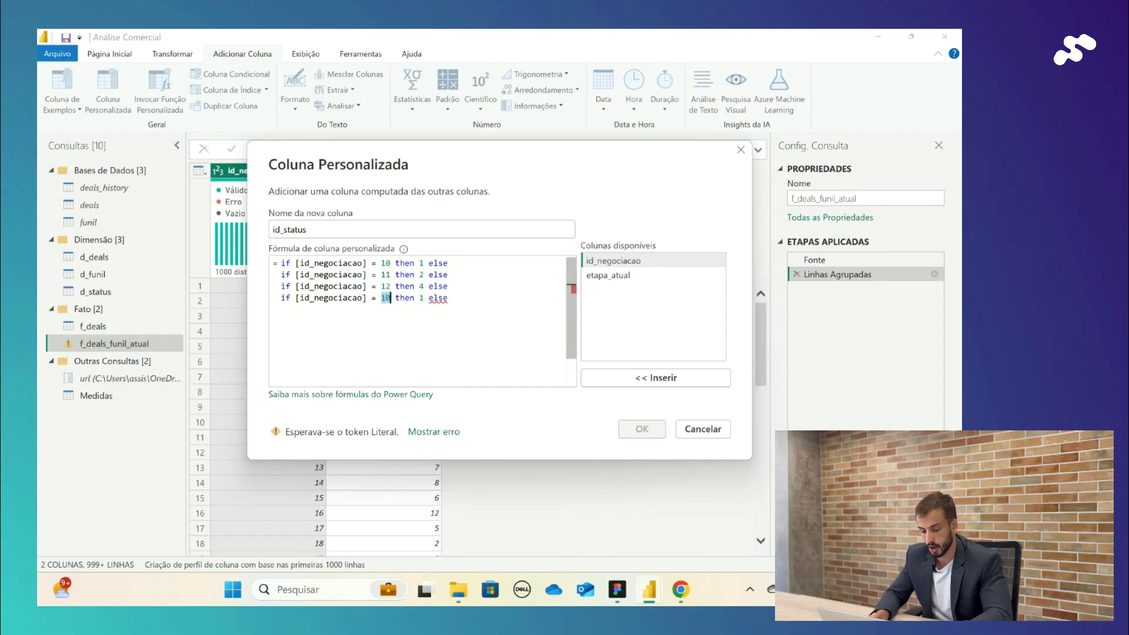
{"action": "type", "text": "5"}
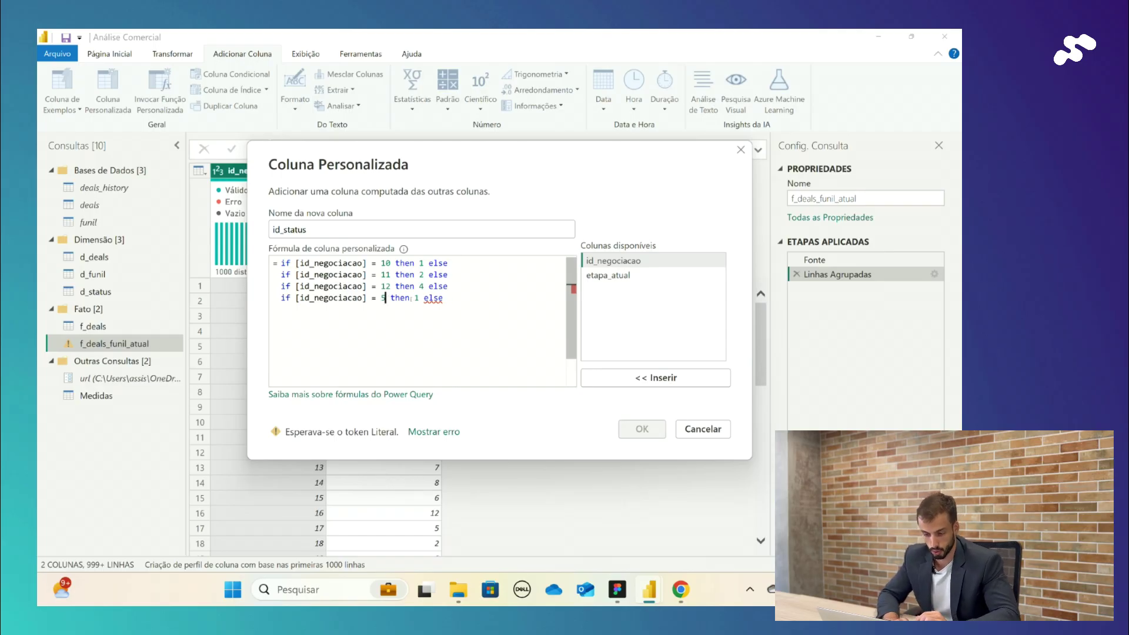
{"action": "left_click", "coordinate": [423, 298]}
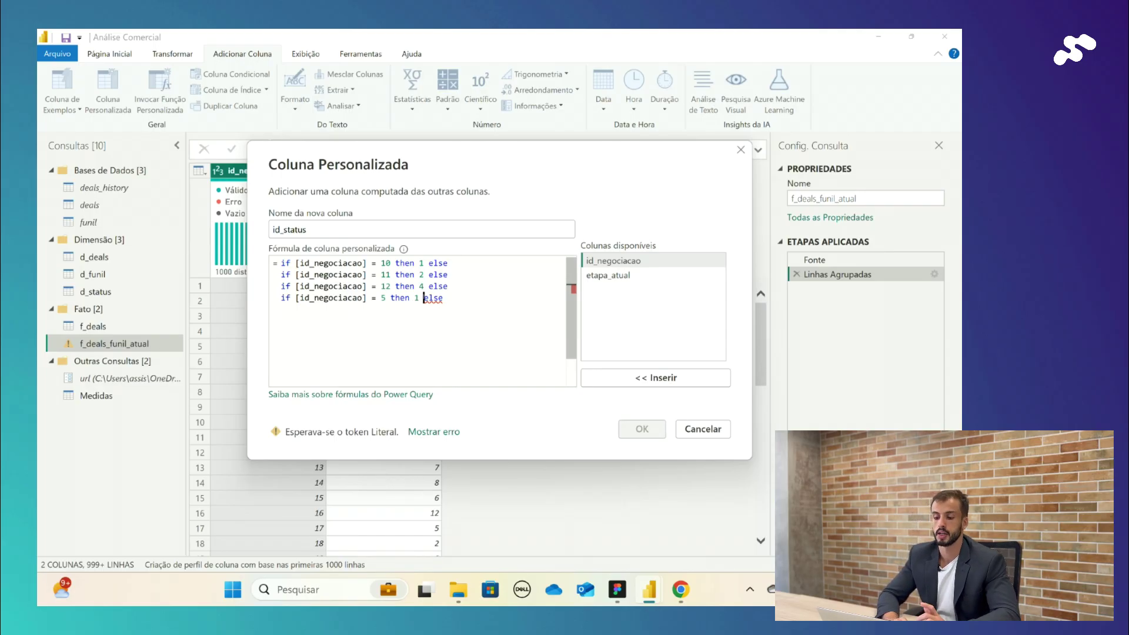
{"action": "key", "text": "BackSpace"}
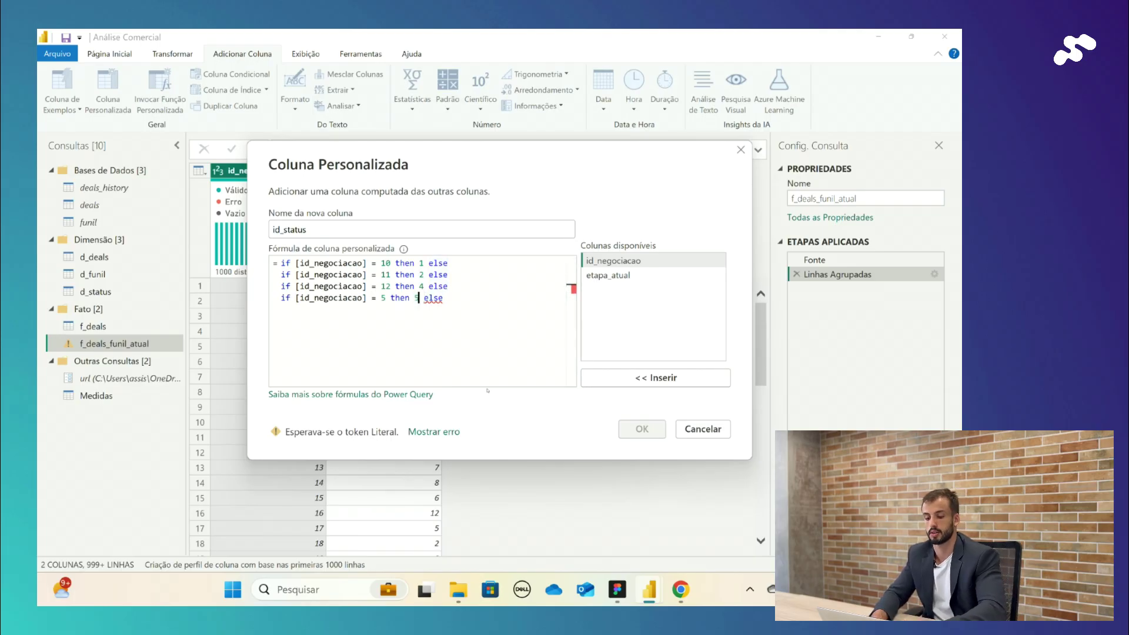
{"action": "type", "text": "5"}
{"action": "key", "text": "End"}
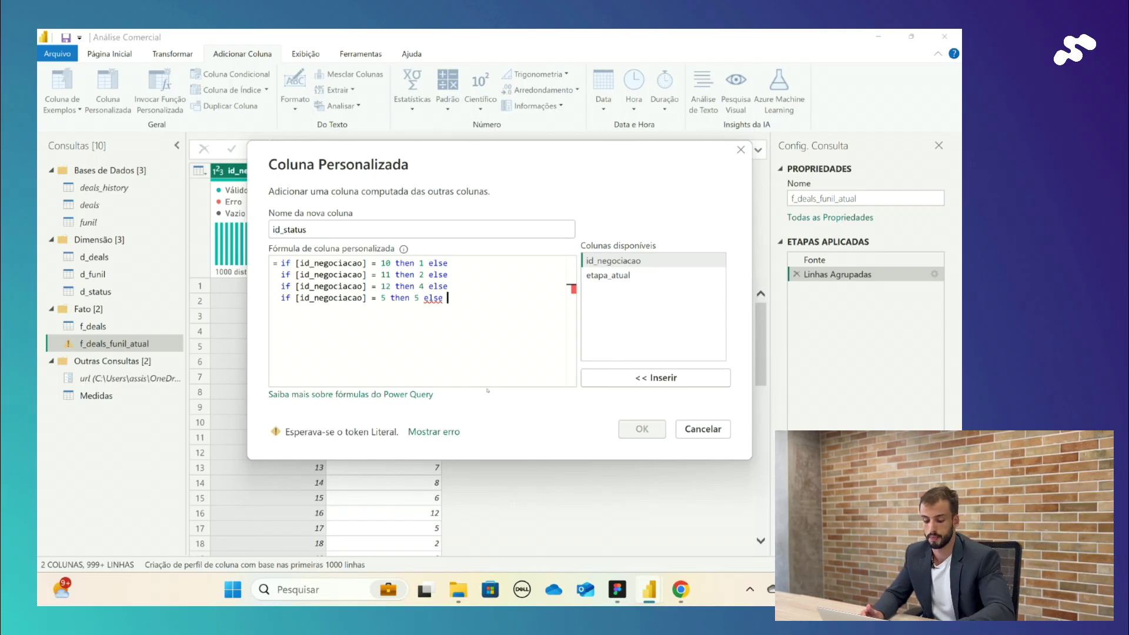
{"action": "type", "text": "3"}
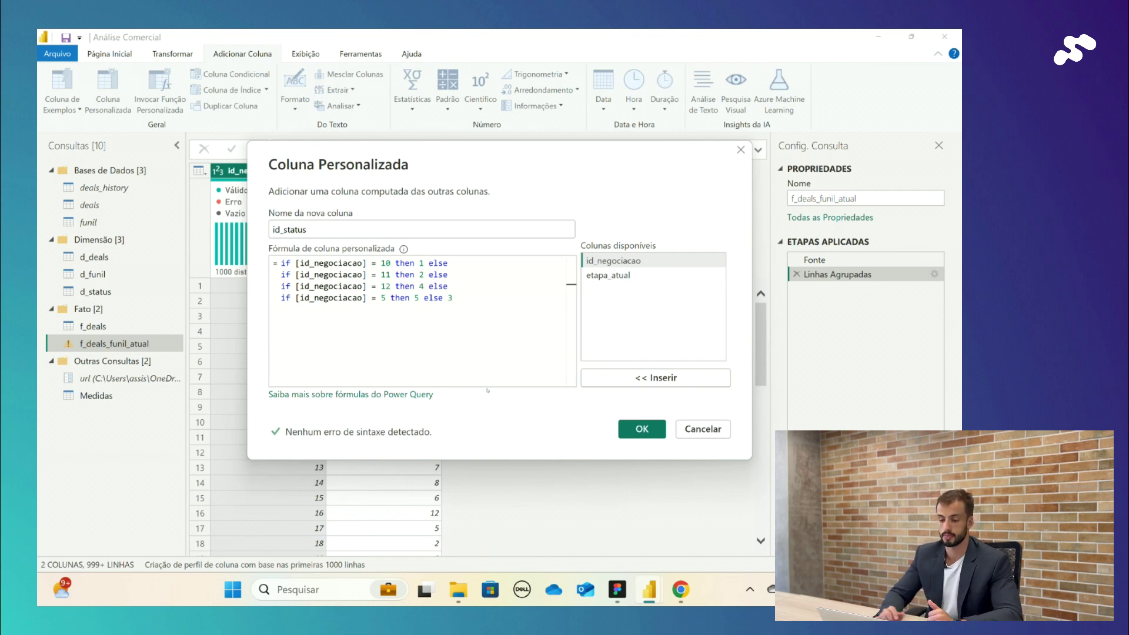
Create the id_status column from the finished formula and set its data type to Número Inteiro
{"action": "left_click", "coordinate": [642, 429]}
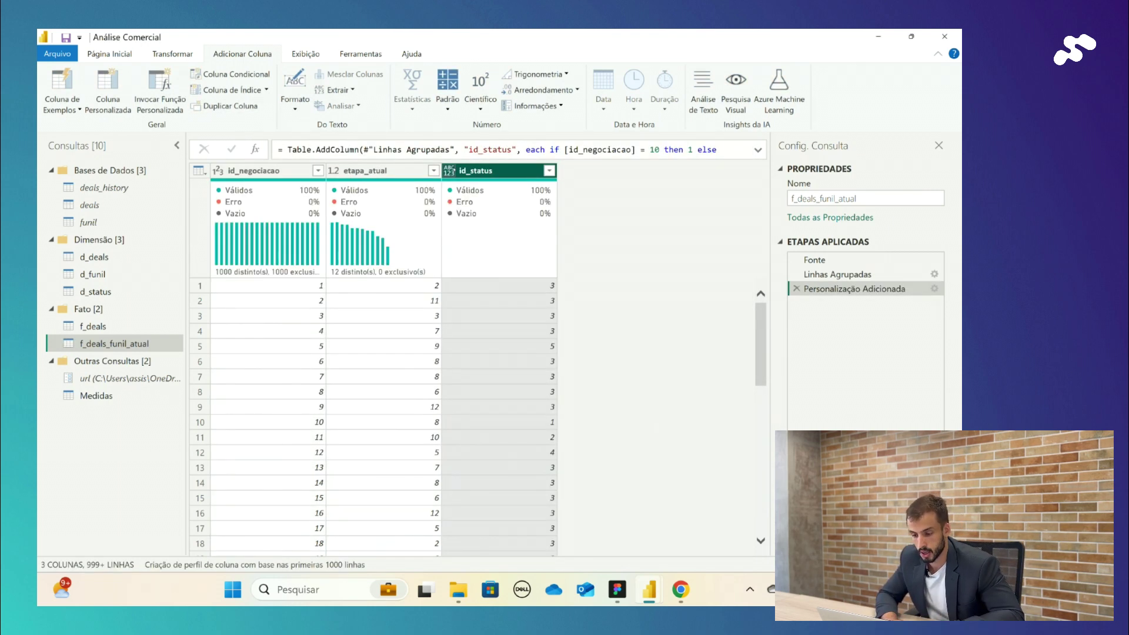
{"action": "left_click", "coordinate": [450, 170]}
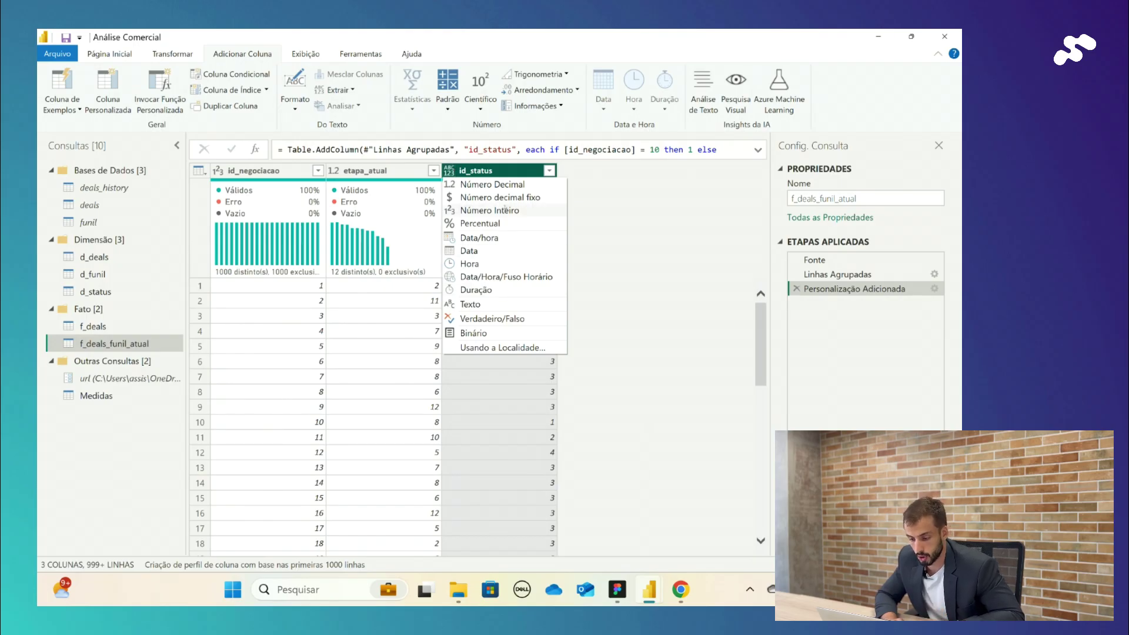
{"action": "left_click", "coordinate": [505, 210]}
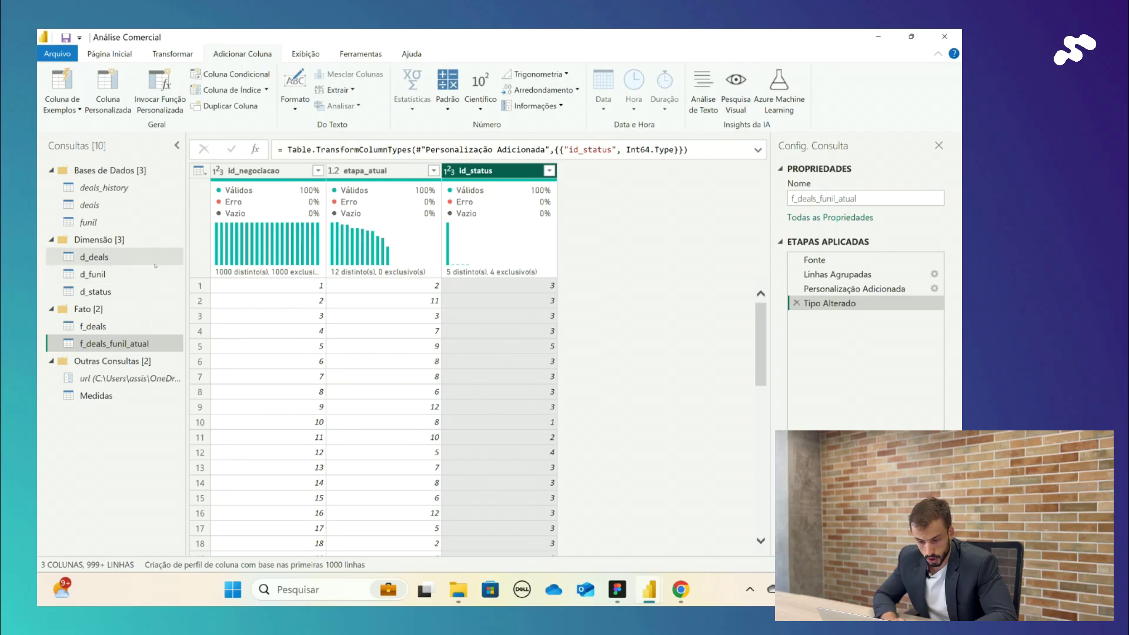
Review the status ids in d_status and the id of the No Show stage in d_funil
{"action": "left_click", "coordinate": [148, 290]}
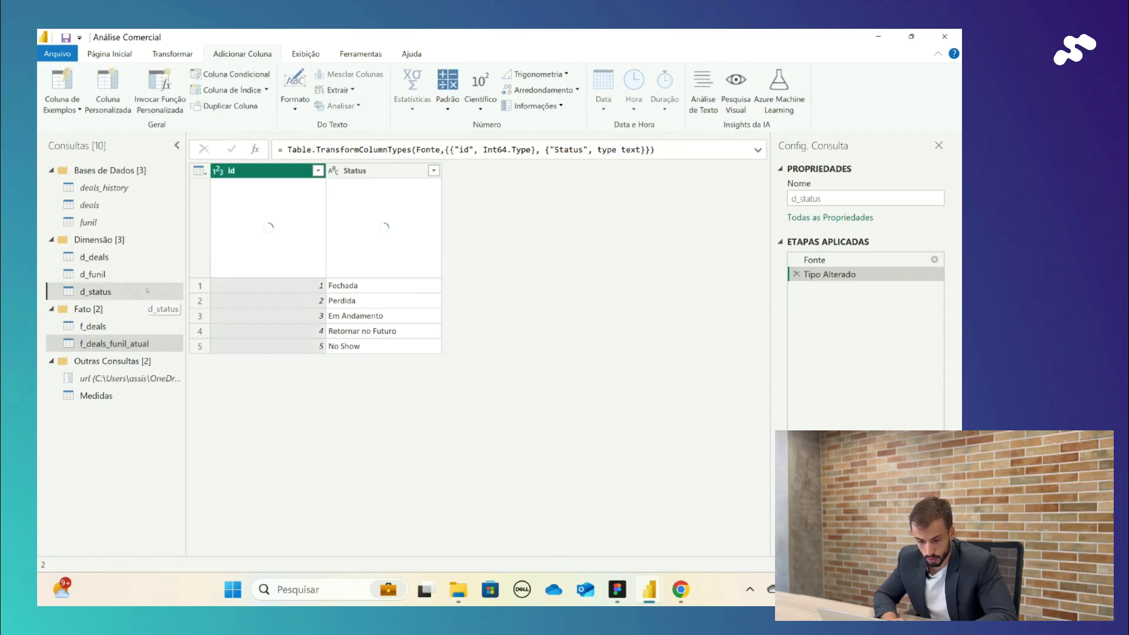
{"action": "left_click", "coordinate": [130, 274]}
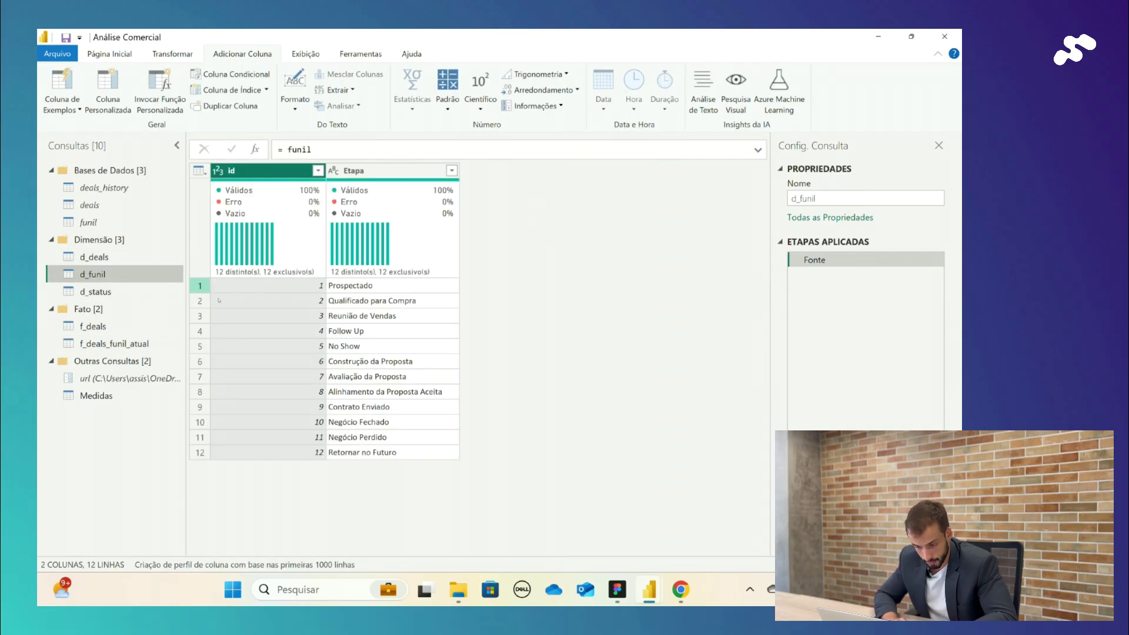
{"action": "left_click", "coordinate": [283, 348]}
{"action": "key", "text": "Right"}
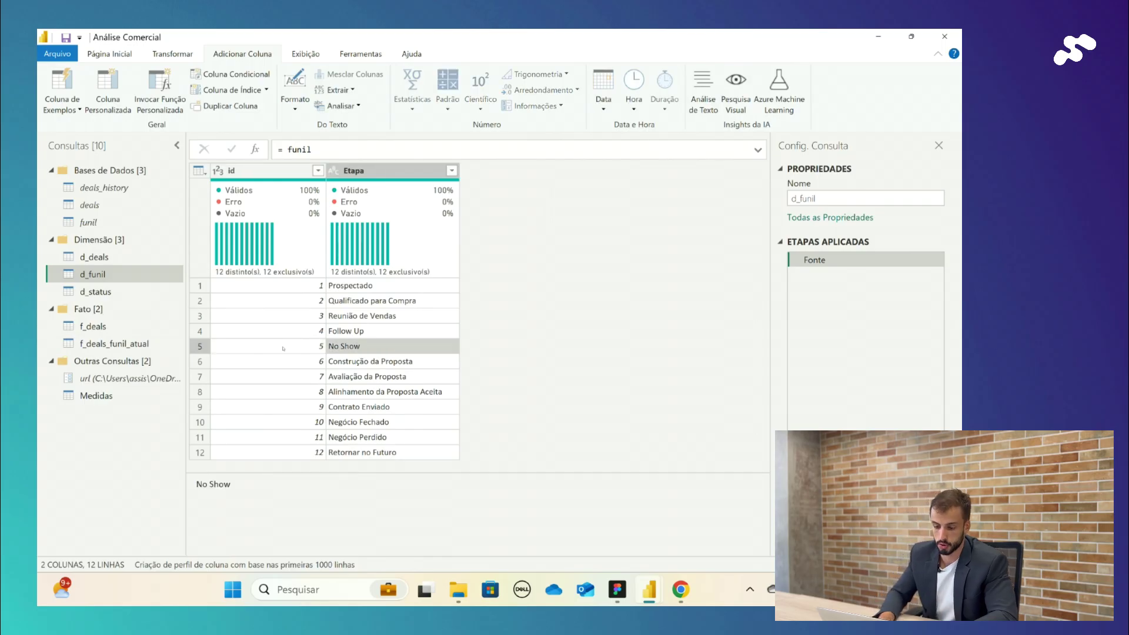
Examine the id_negociacao, etapa_atual and id_status columns of f_deals_funil_atual and their value distributions
{"action": "left_click", "coordinate": [115, 344]}
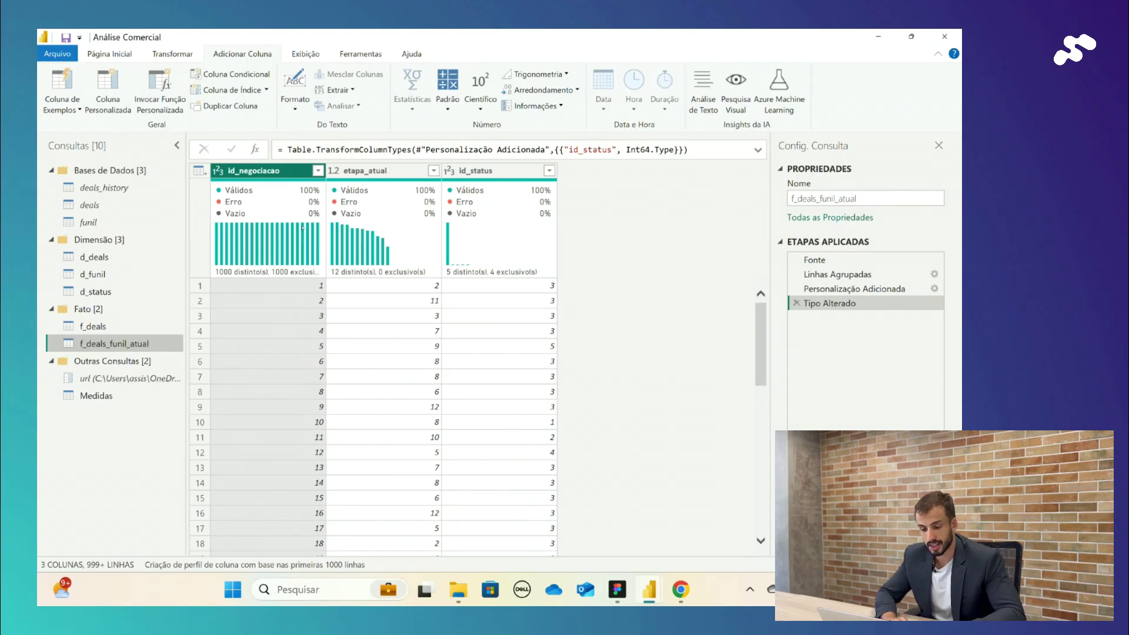
{"action": "left_click", "coordinate": [277, 286]}
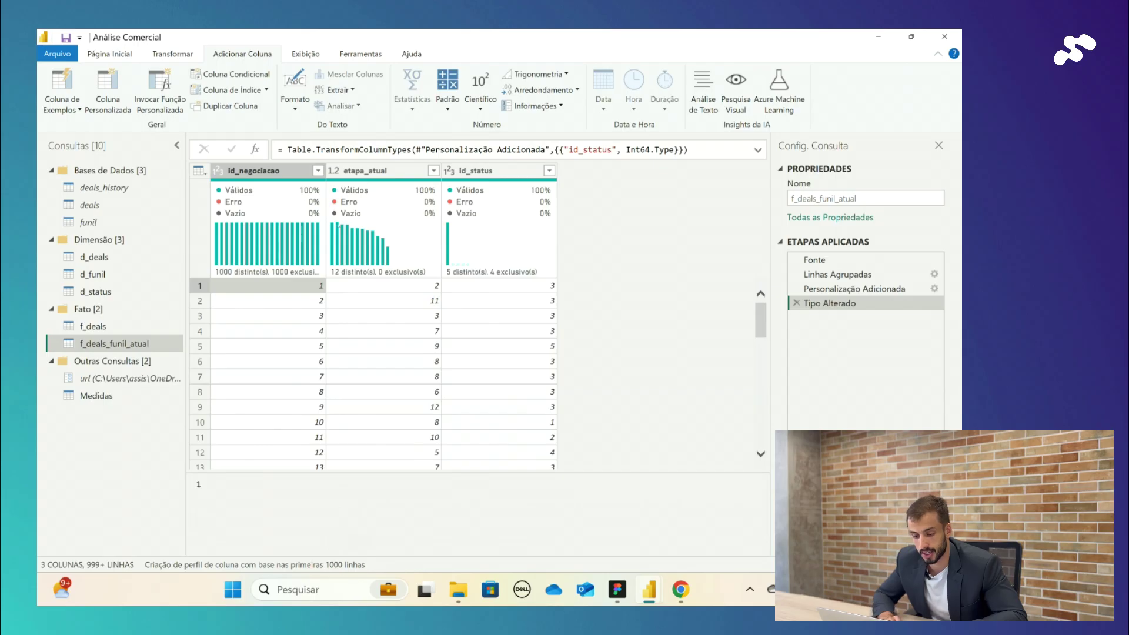
{"action": "left_click", "coordinate": [377, 170]}
{"action": "left_click", "coordinate": [407, 314]}
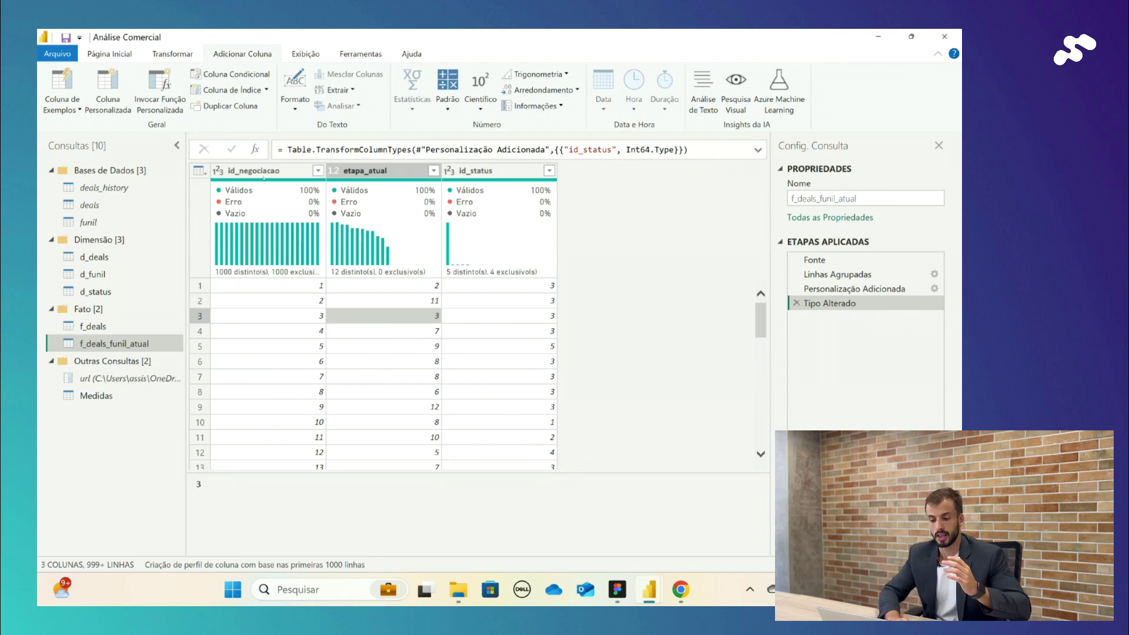
{"action": "left_click", "coordinate": [275, 172]}
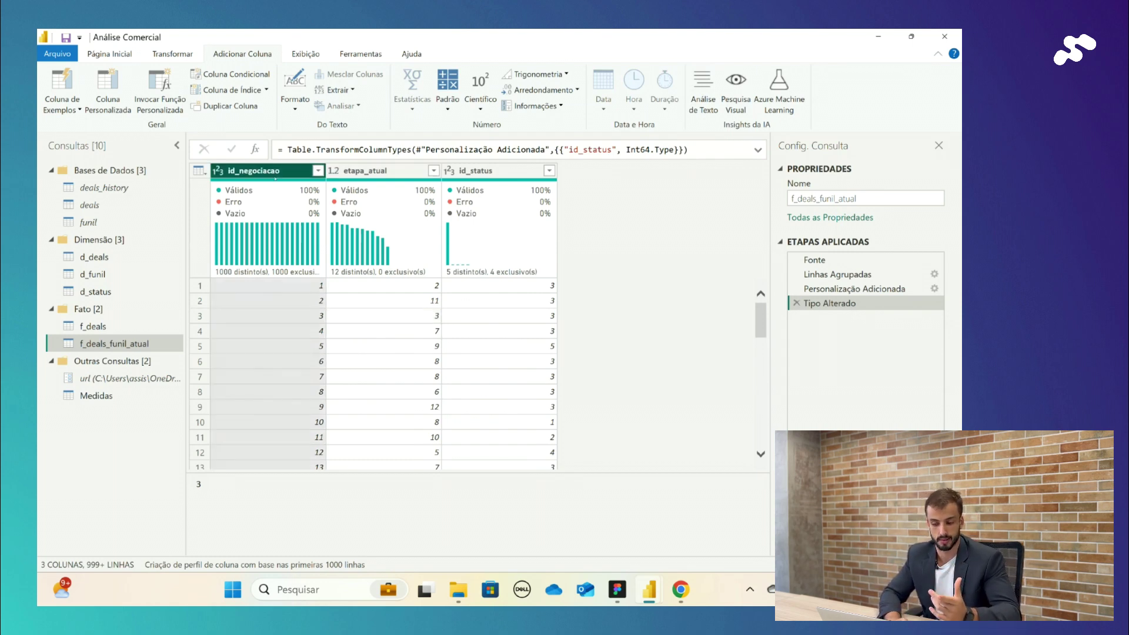
{"action": "left_click", "coordinate": [405, 172]}
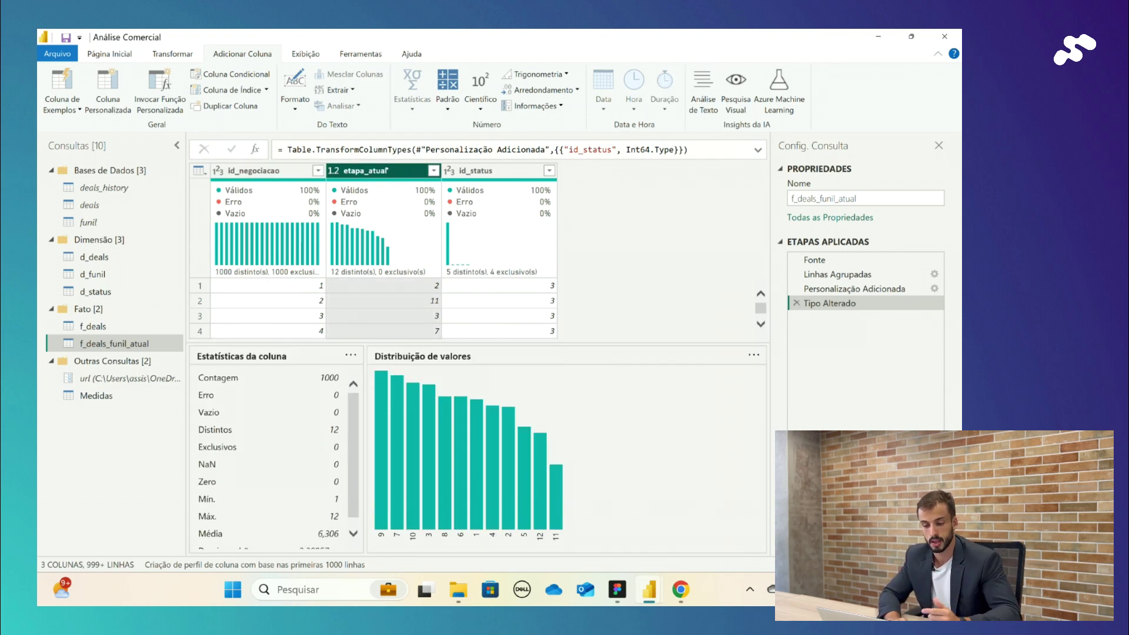
{"action": "left_click", "coordinate": [300, 172]}
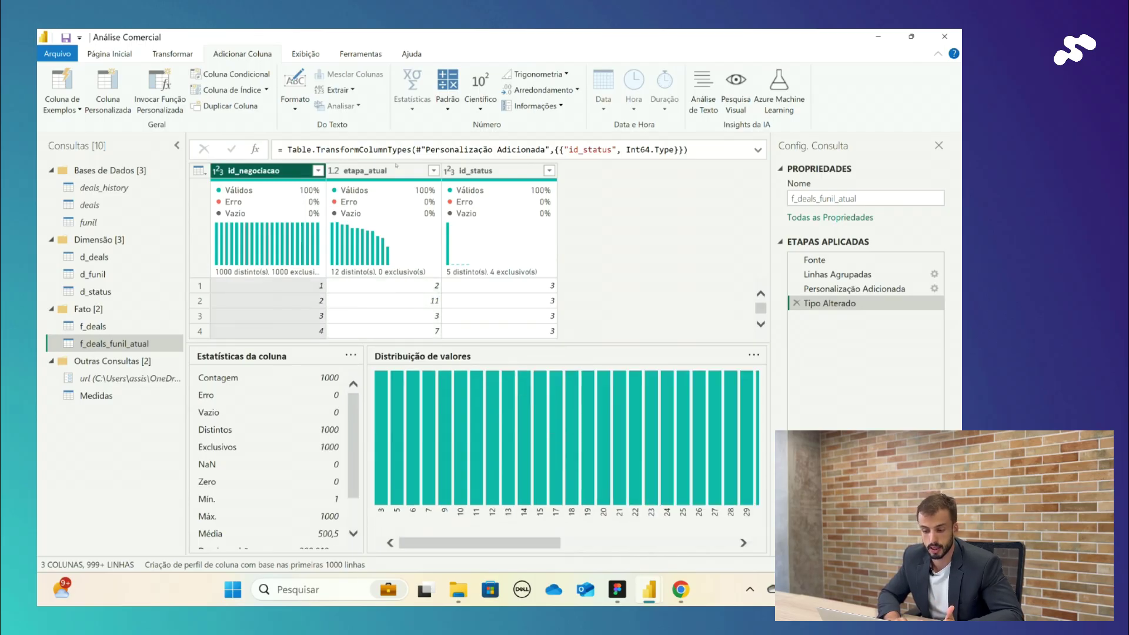
{"action": "left_click", "coordinate": [492, 171]}
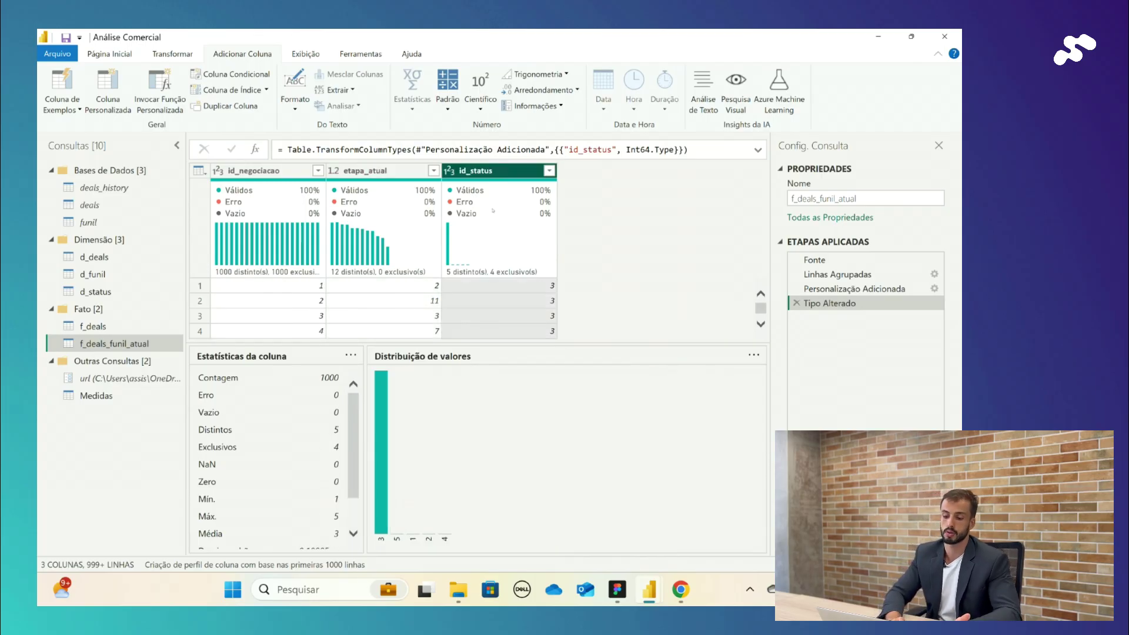
Compare the deal id, current stage and status values across the first three rows of f_deals_funil_atual
{"action": "left_click", "coordinate": [252, 289]}
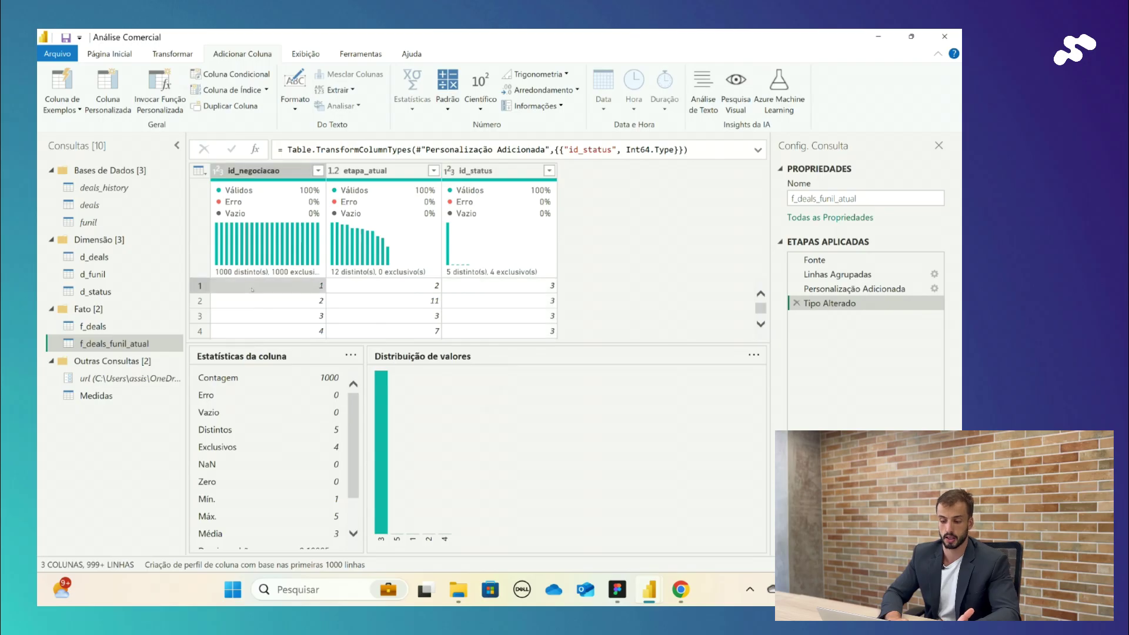
{"action": "key", "text": "Right"}
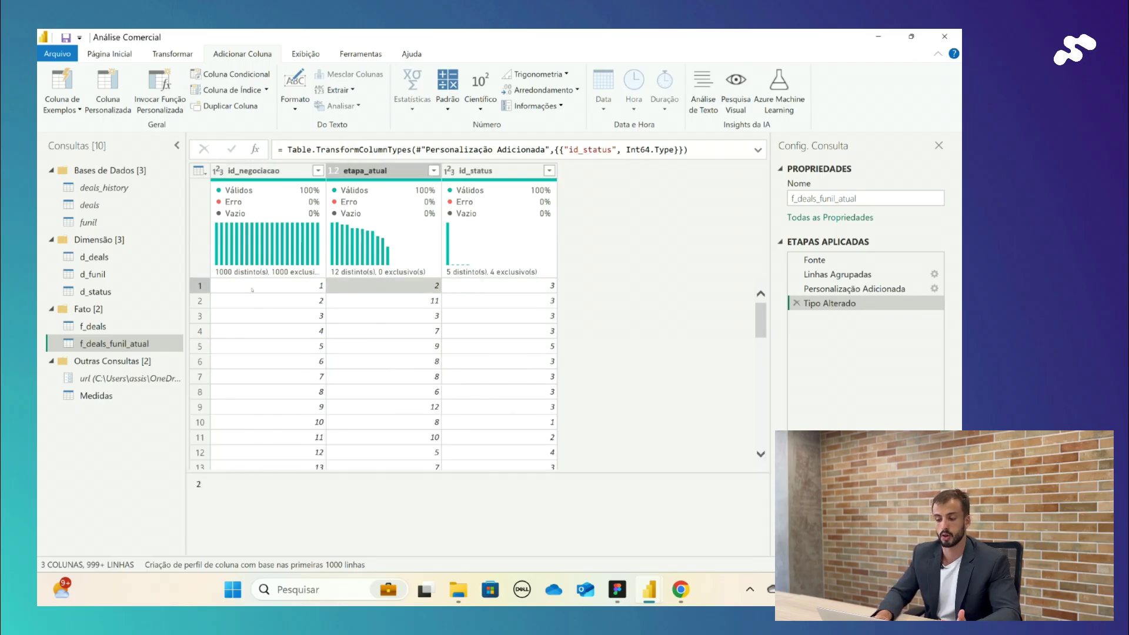
{"action": "key", "text": "Right"}
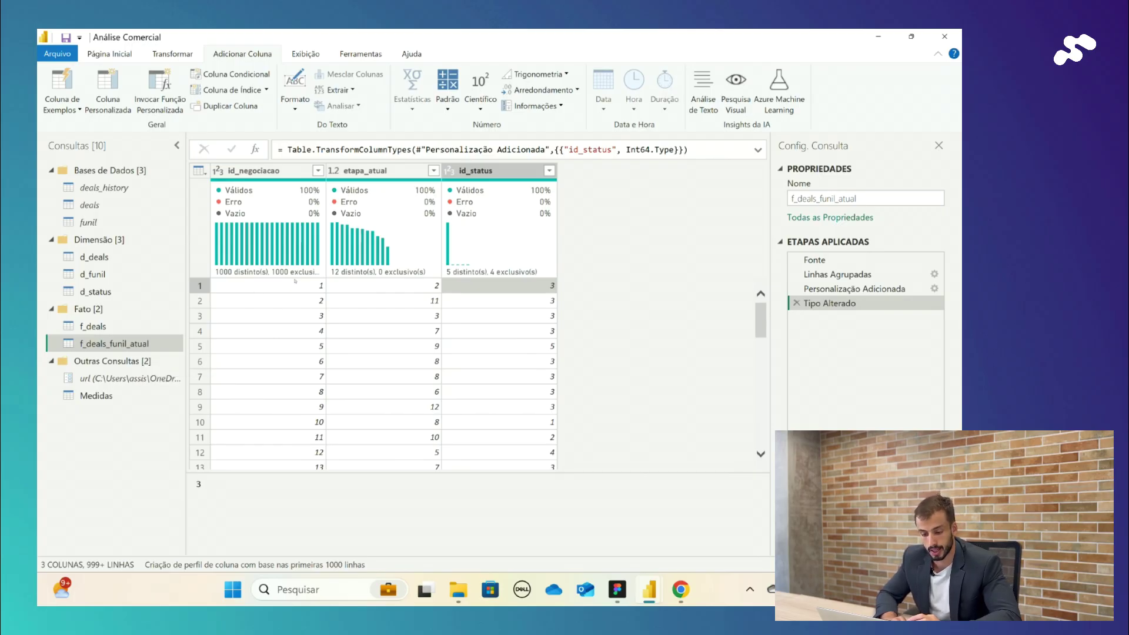
{"action": "left_click", "coordinate": [286, 311]}
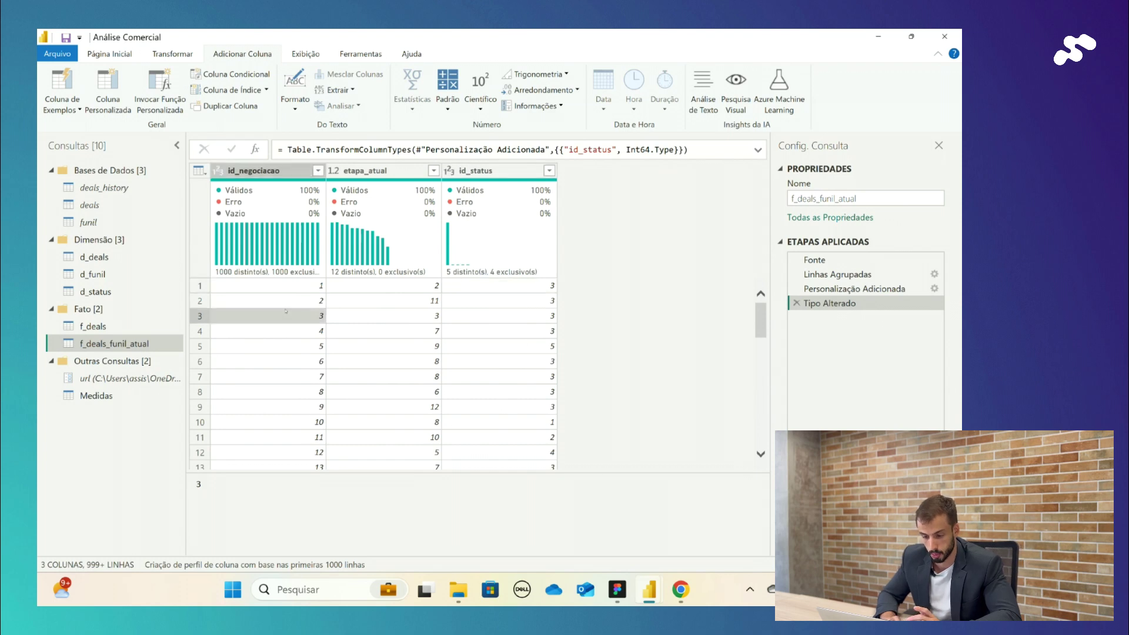
{"action": "key", "text": "Up"}
{"action": "key", "text": "Up"}
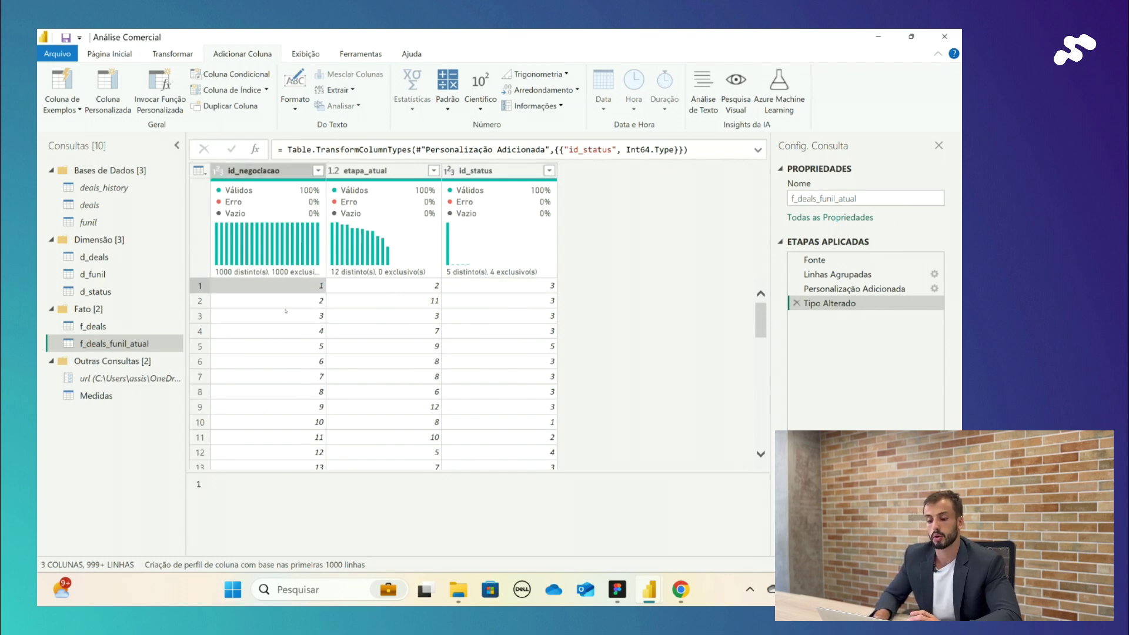
{"action": "key", "text": "Down"}
{"action": "key", "text": "Right"}
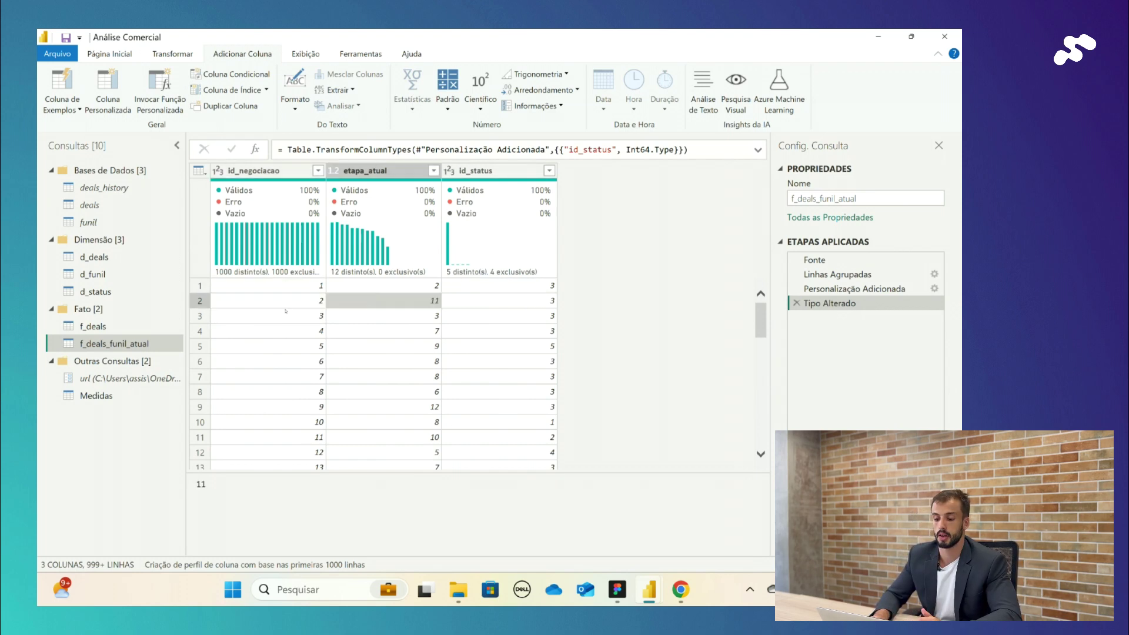
{"action": "key", "text": "Up"}
{"action": "left_click", "coordinate": [289, 312]}
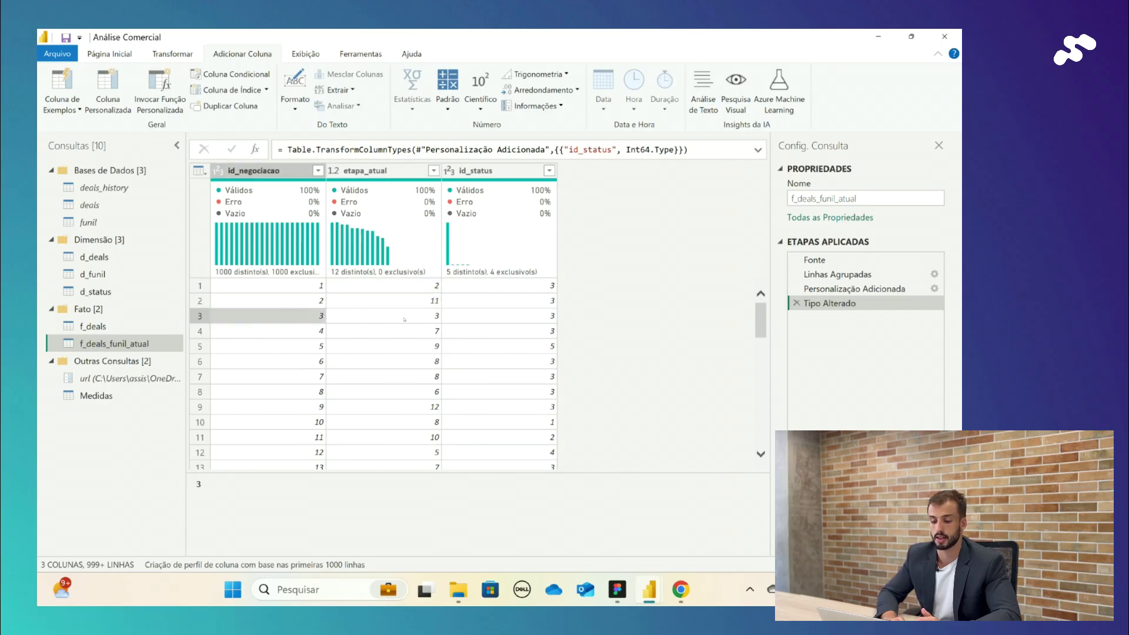
{"action": "key", "text": "Right"}
{"action": "left_click", "coordinate": [417, 301]}
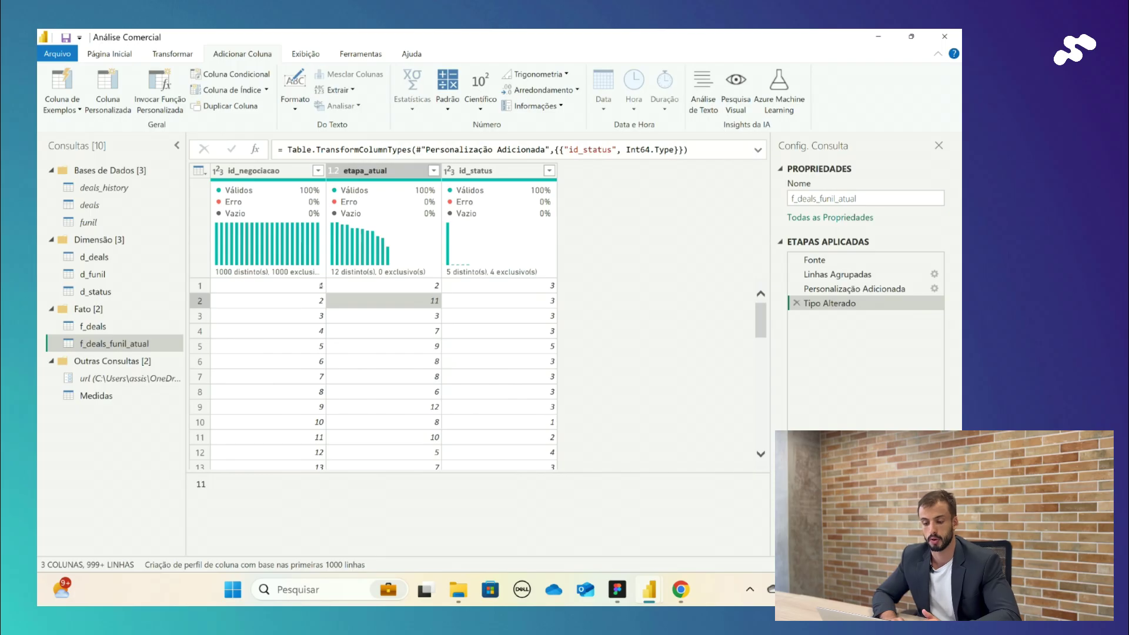
{"action": "left_click", "coordinate": [307, 303]}
{"action": "key", "text": "Right"}
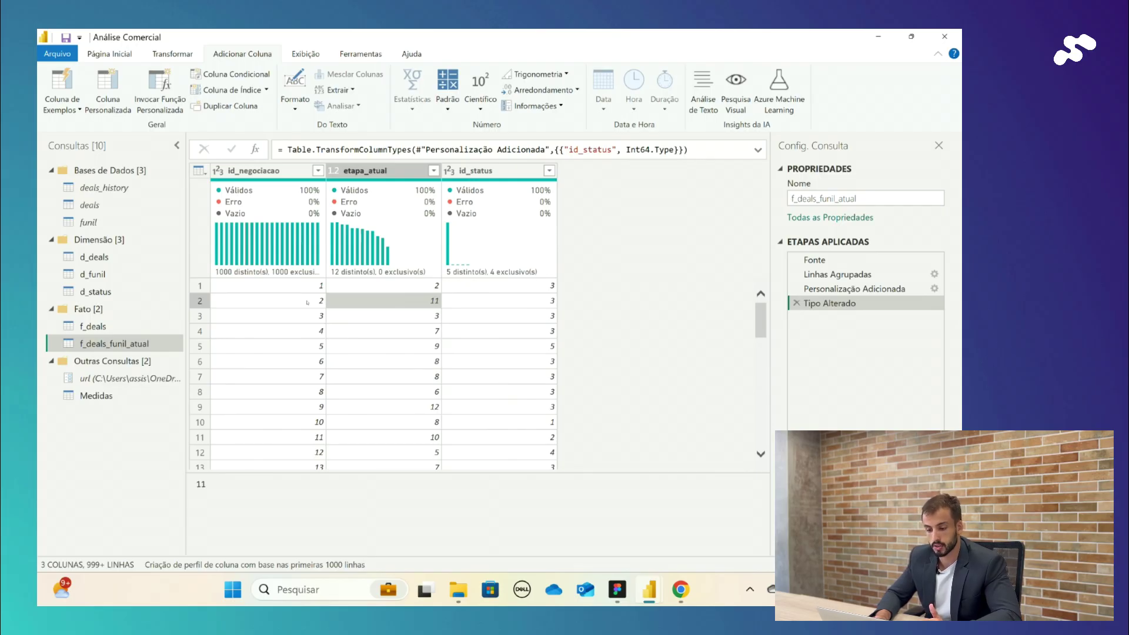
{"action": "key", "text": "Right"}
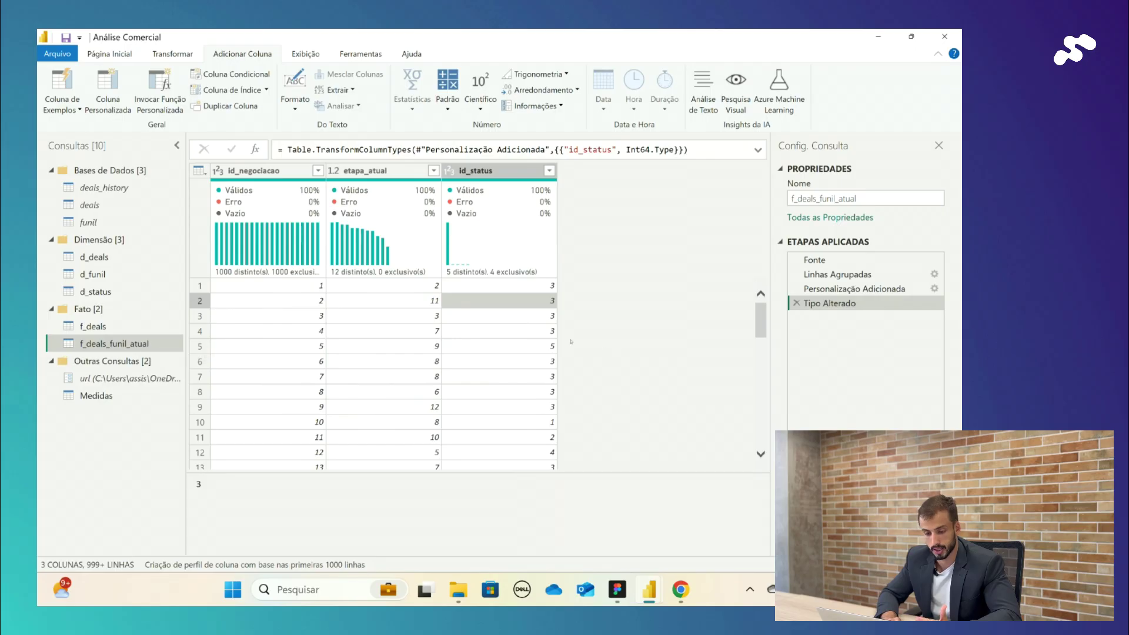
Look up the stage with id 11 in d_funil and check the status ids in d_status against it
{"action": "left_click", "coordinate": [118, 275]}
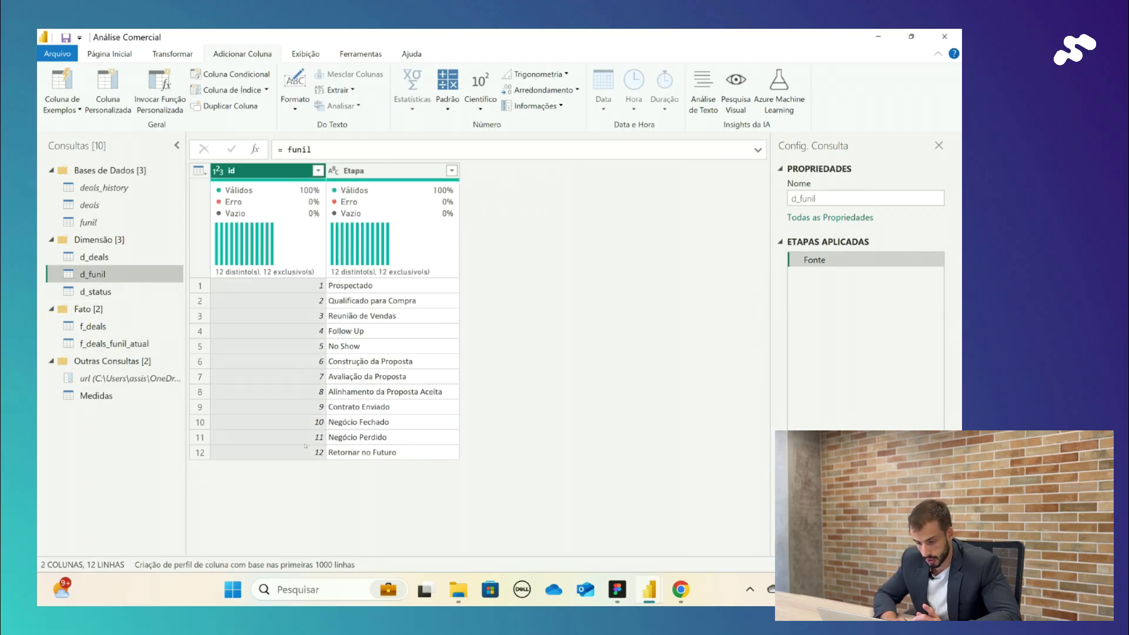
{"action": "left_click", "coordinate": [312, 441]}
{"action": "left_click", "coordinate": [347, 438]}
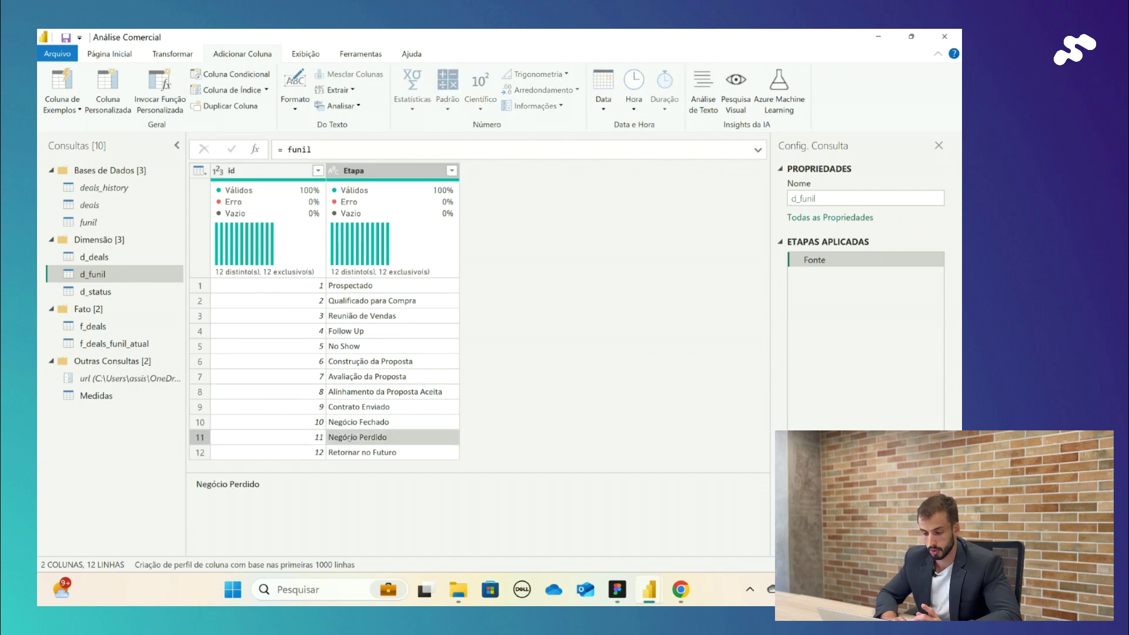
{"action": "key", "text": "Left"}
{"action": "left_click", "coordinate": [347, 438]}
{"action": "left_click", "coordinate": [294, 437]}
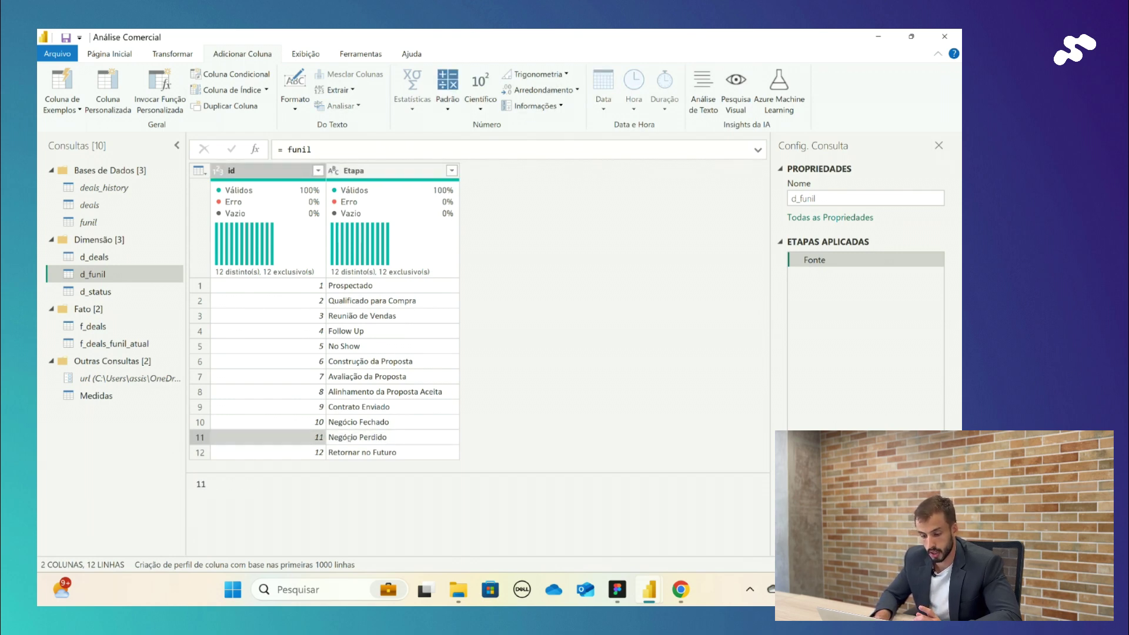
{"action": "left_click", "coordinate": [147, 292]}
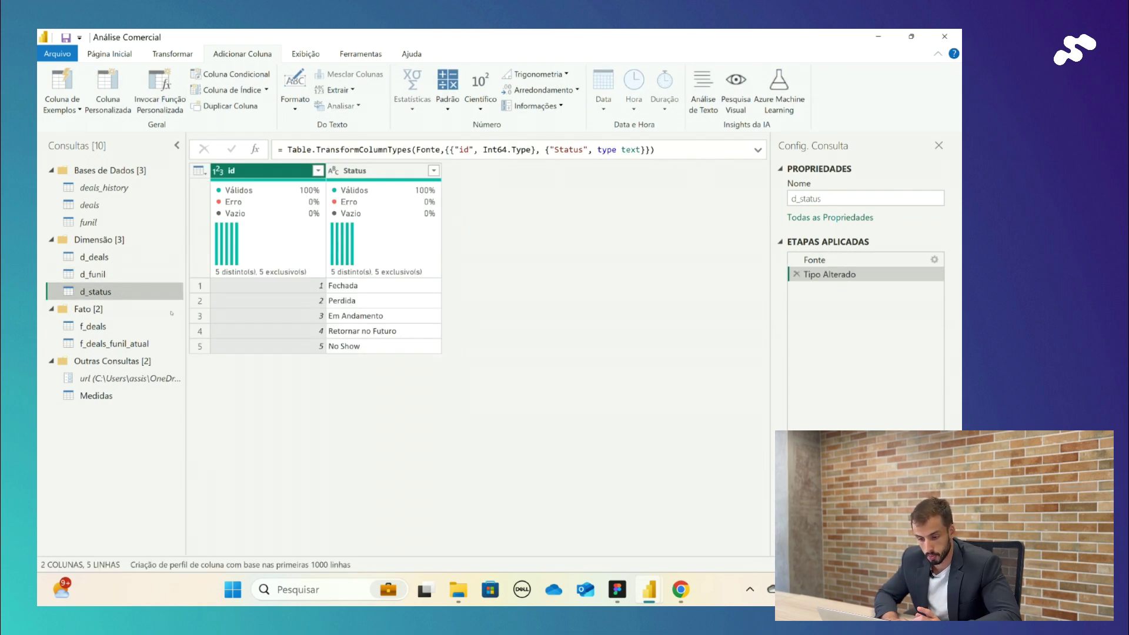
Check the id of Perdida in d_status and review the conditional rules behind the id_status column of f_deals_funil_atual
{"action": "left_click", "coordinate": [314, 305]}
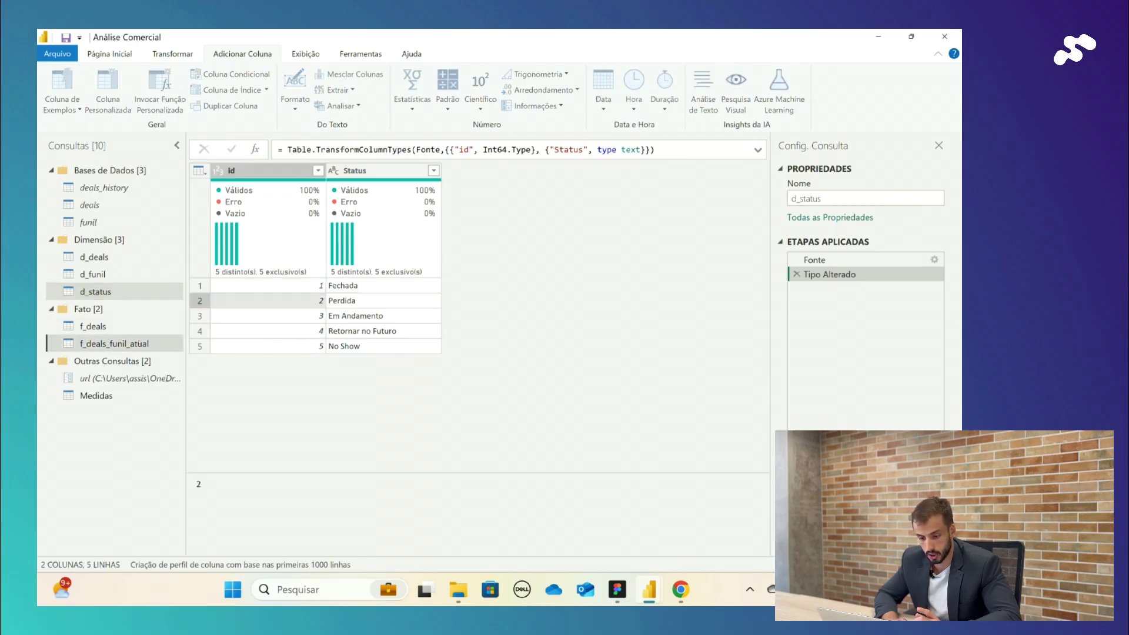
{"action": "left_click", "coordinate": [114, 343]}
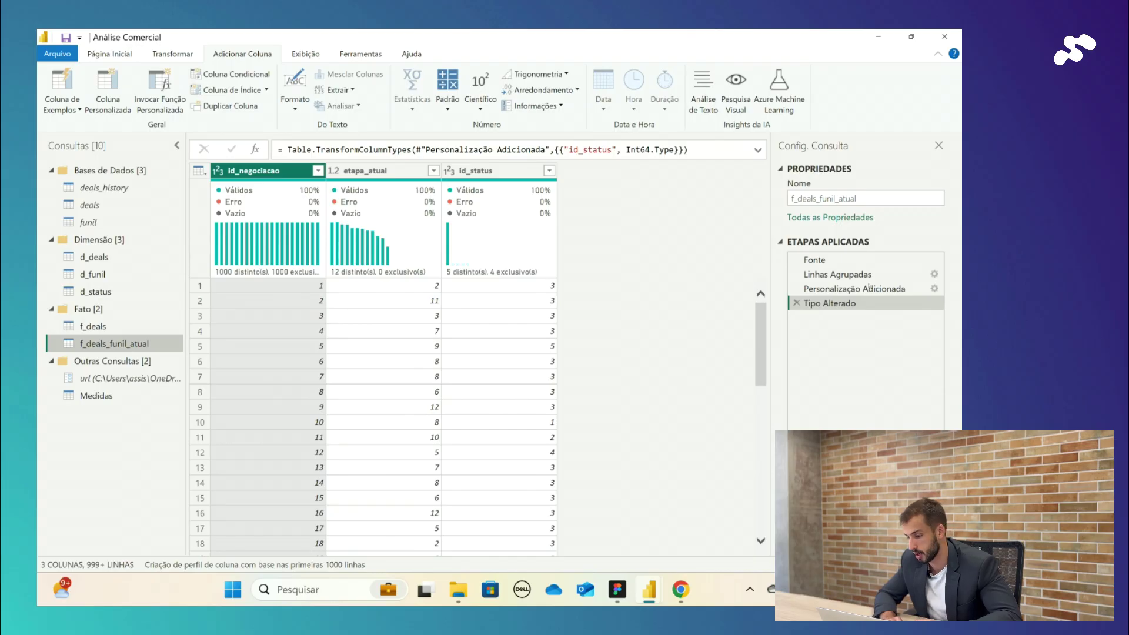
{"action": "left_click", "coordinate": [900, 290]}
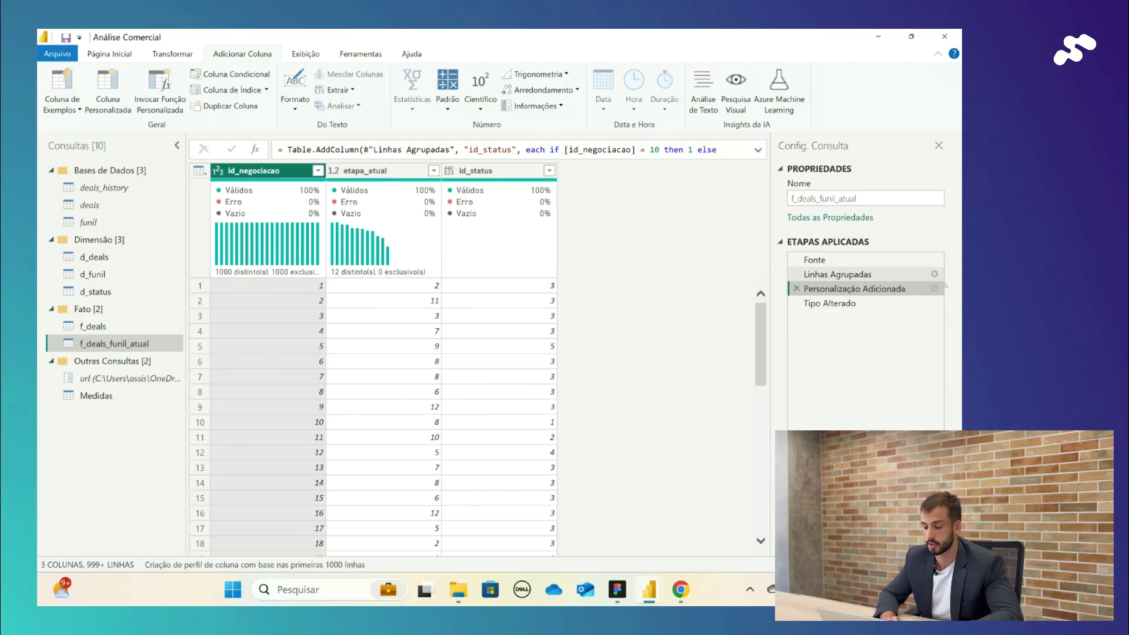
{"action": "left_click", "coordinate": [934, 288]}
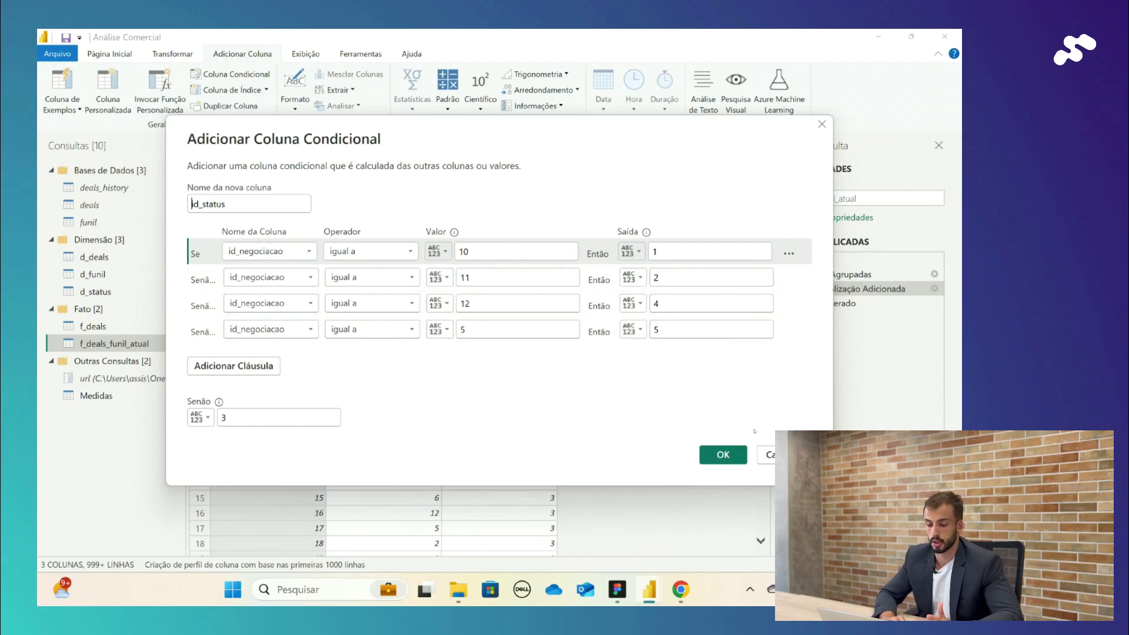
{"action": "left_click", "coordinate": [447, 253]}
{"action": "left_click", "coordinate": [522, 209]}
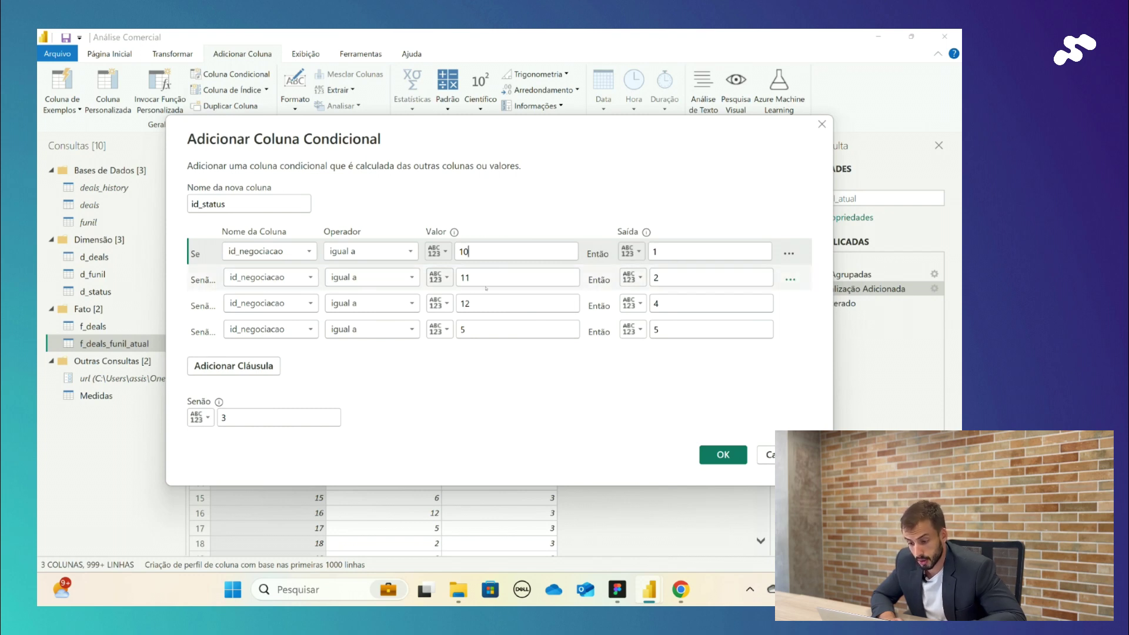
{"action": "left_click", "coordinate": [721, 455]}
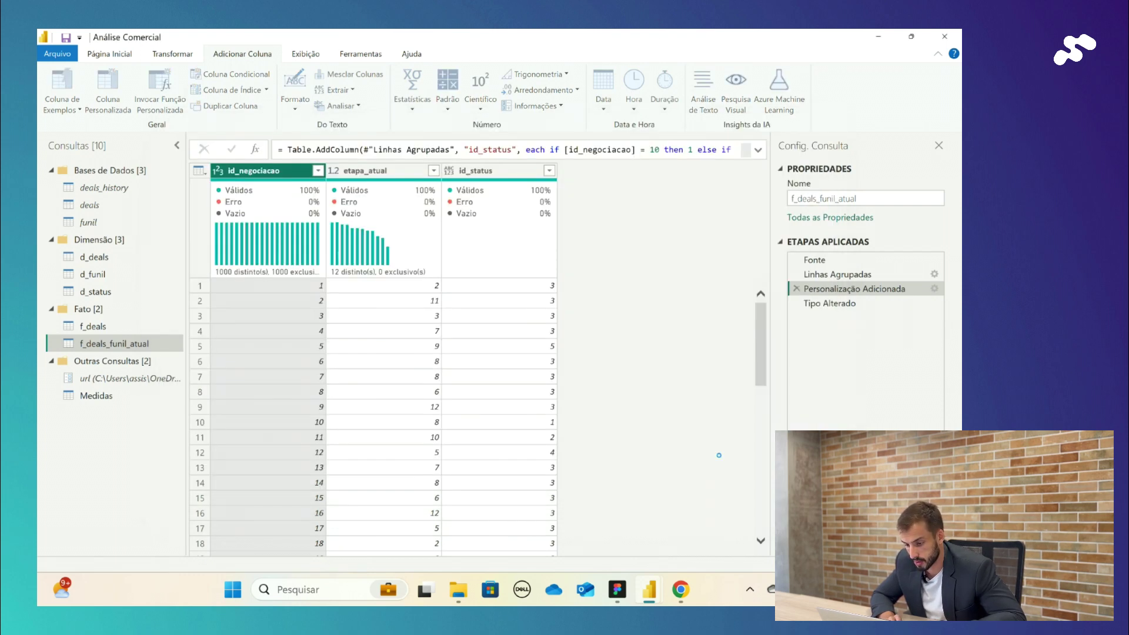
Change the tested column from id_negociacao to etapa_atual in all four clauses of the id_status conditional column
{"action": "left_click", "coordinate": [406, 299]}
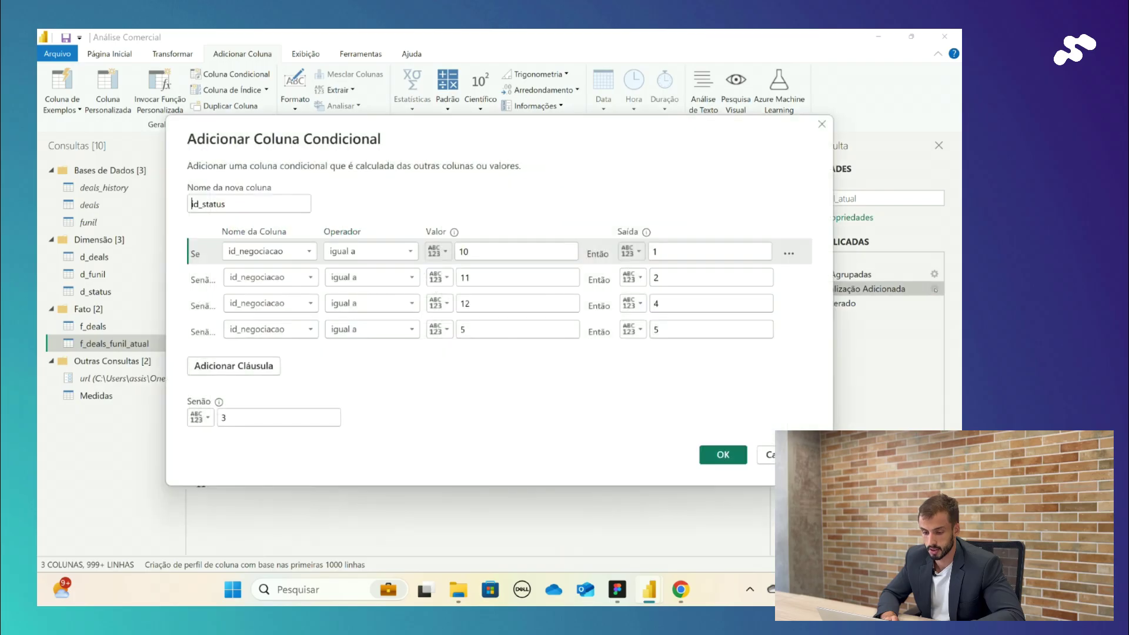
{"action": "left_click", "coordinate": [269, 251]}
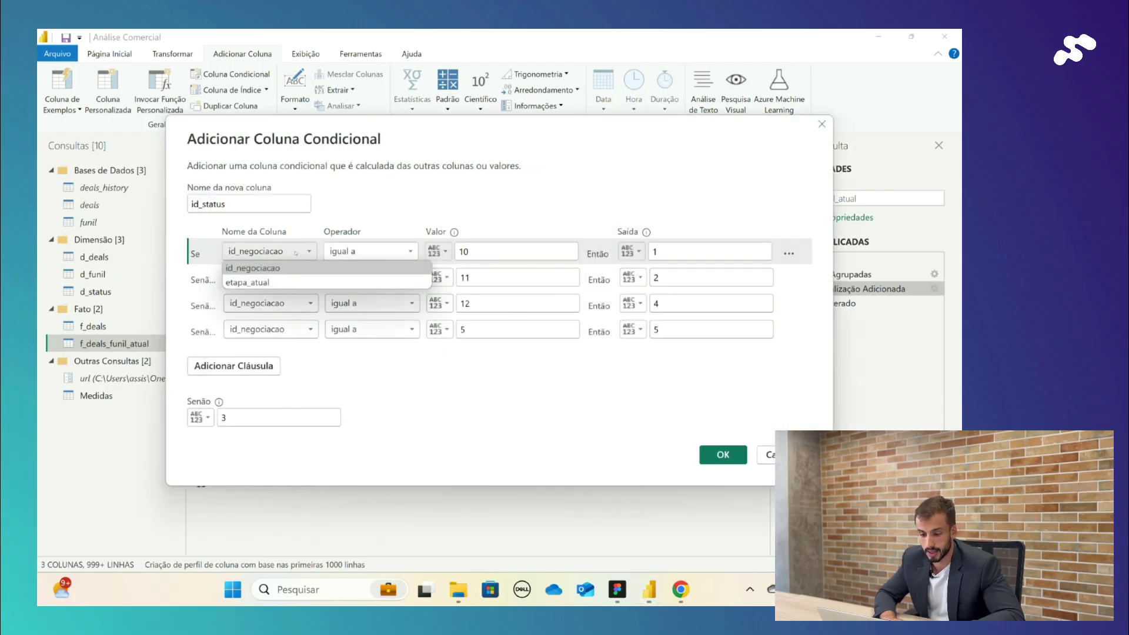
{"action": "left_click", "coordinate": [277, 280]}
{"action": "left_click", "coordinate": [284, 278]}
{"action": "left_click", "coordinate": [262, 308]}
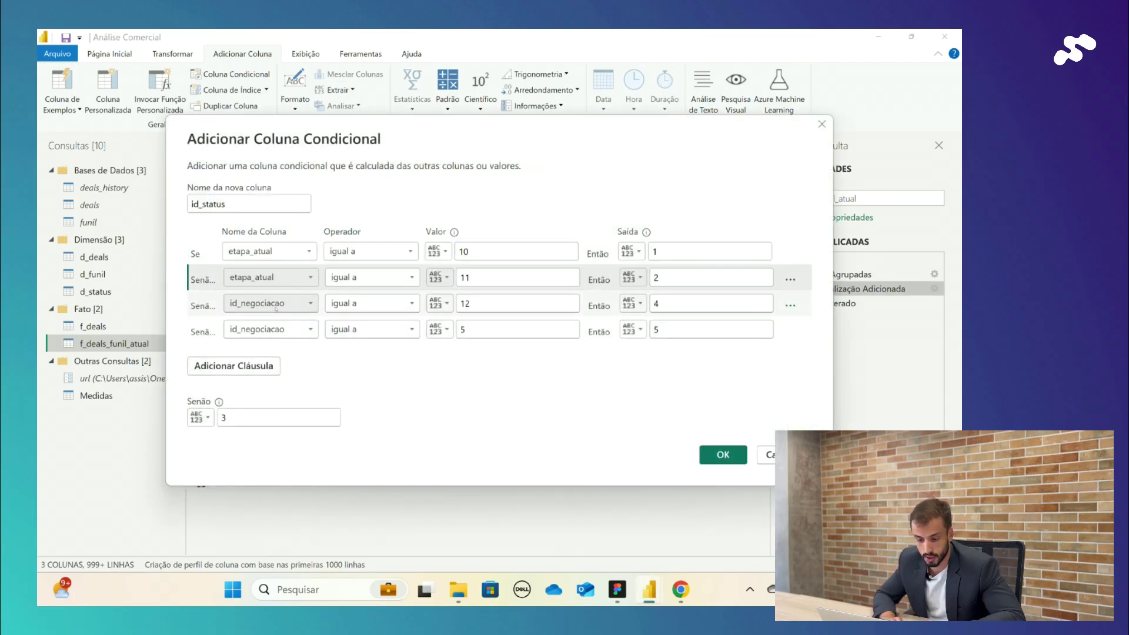
{"action": "left_click", "coordinate": [269, 304]}
{"action": "left_click", "coordinate": [259, 334]}
{"action": "left_click", "coordinate": [271, 329]}
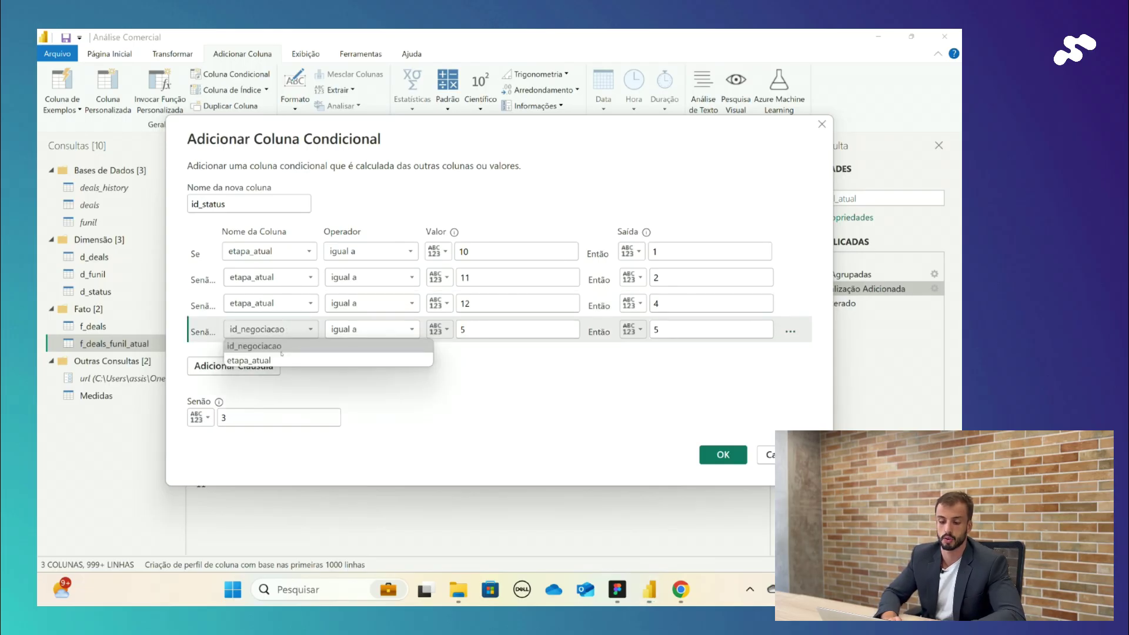
{"action": "left_click", "coordinate": [281, 354]}
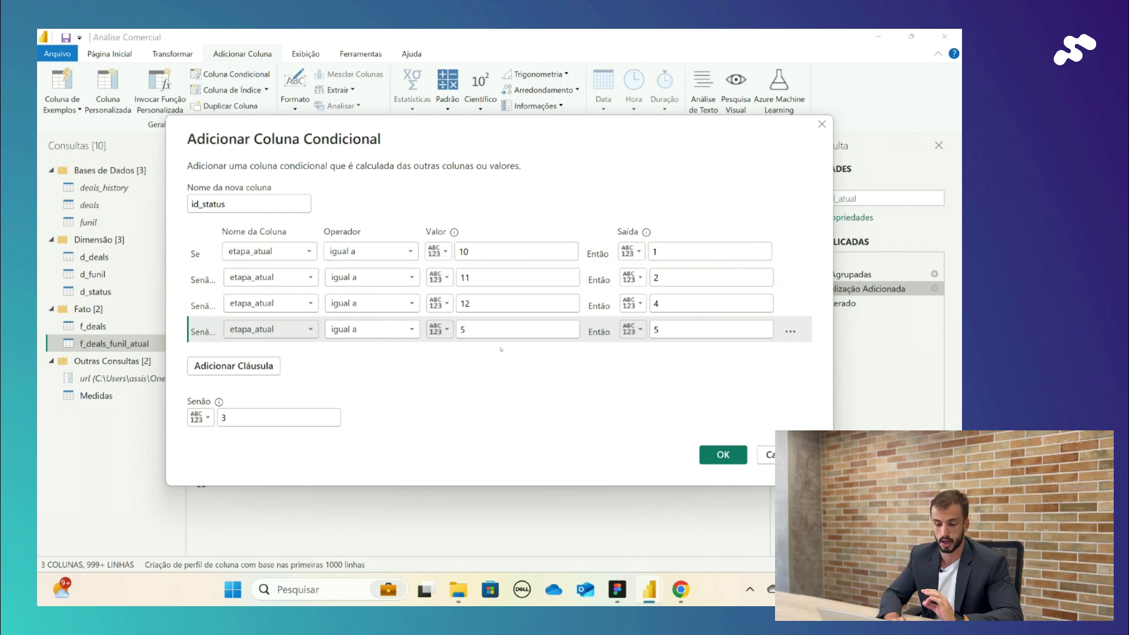
{"action": "left_click", "coordinate": [727, 455]}
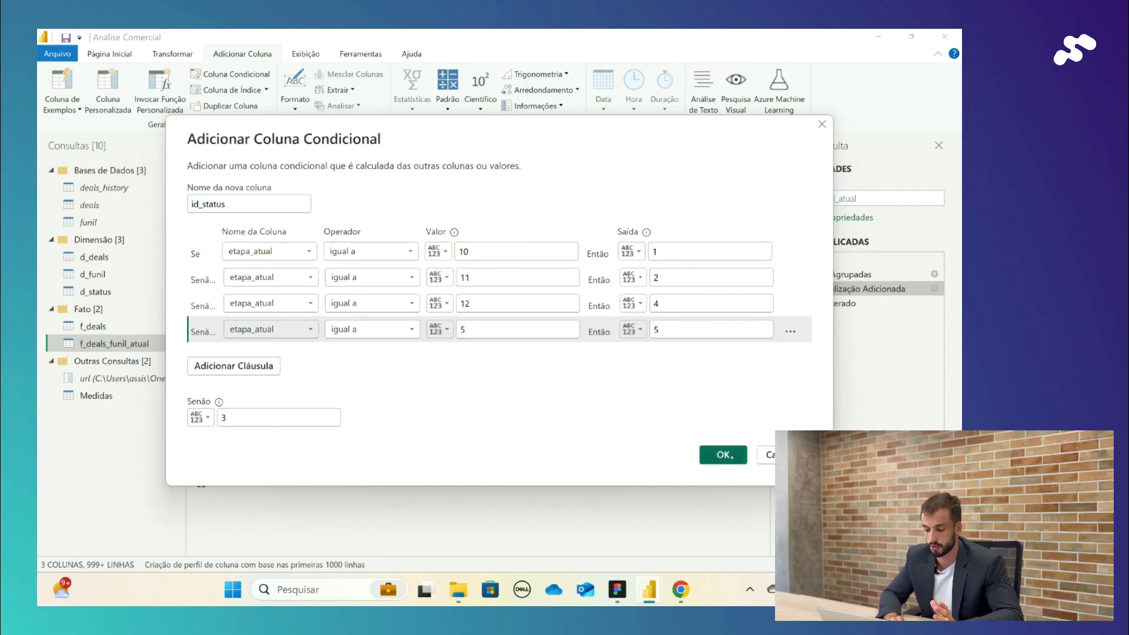
Check the second row's current stage and id_status values at the final Tipo Alterado step of f_deals_funil_atual
{"action": "left_click", "coordinate": [907, 304]}
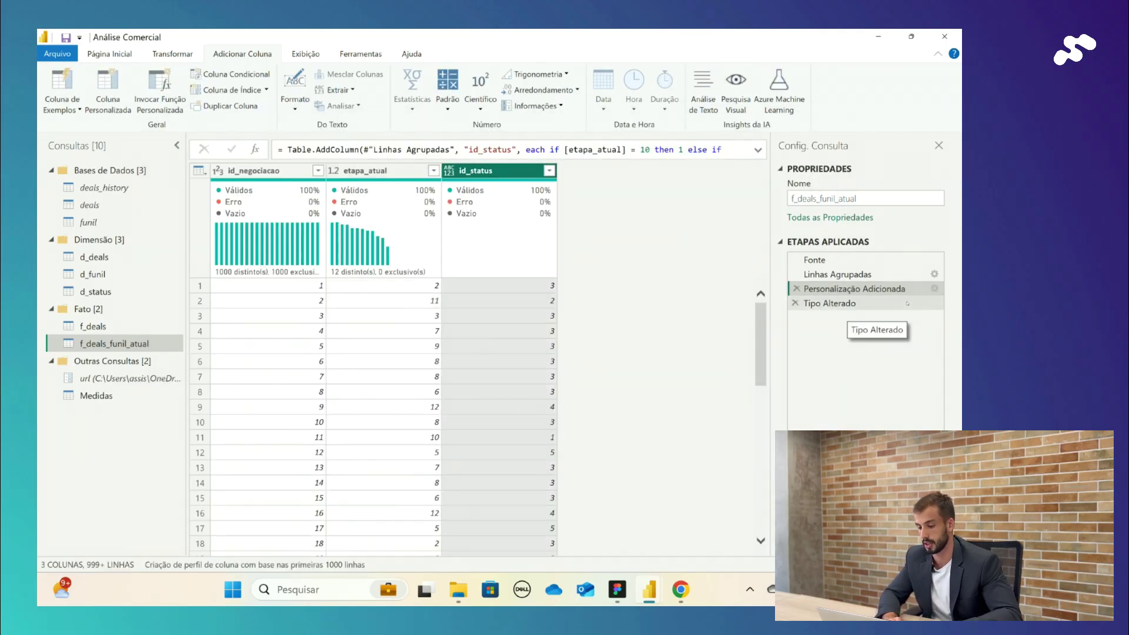
{"action": "left_click", "coordinate": [316, 300]}
{"action": "key", "text": "Right"}
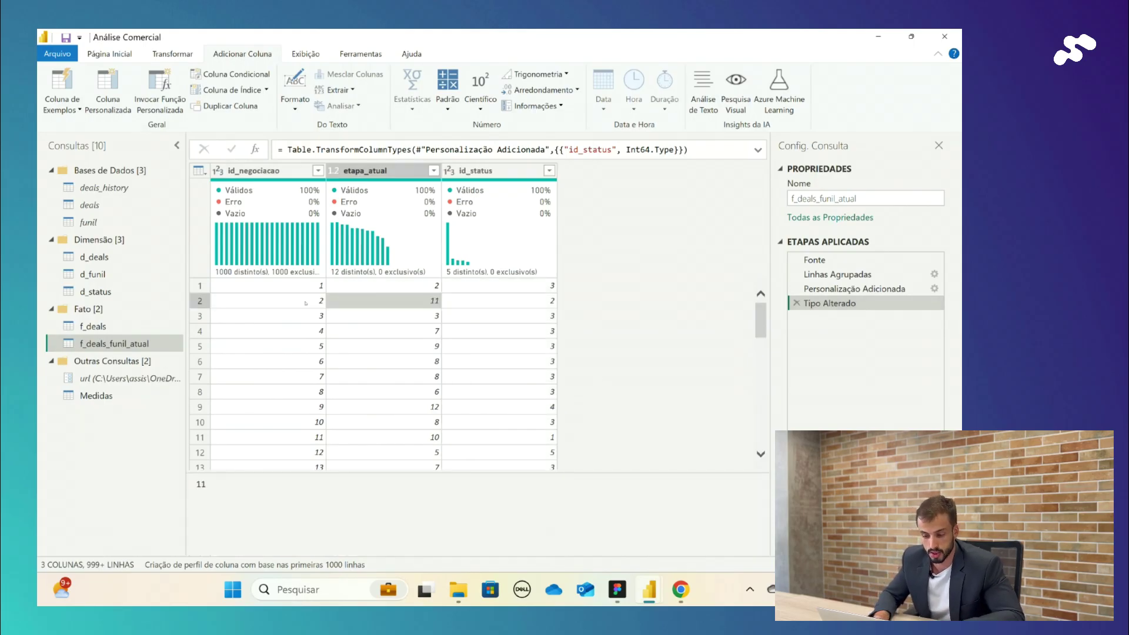
{"action": "key", "text": "Right"}
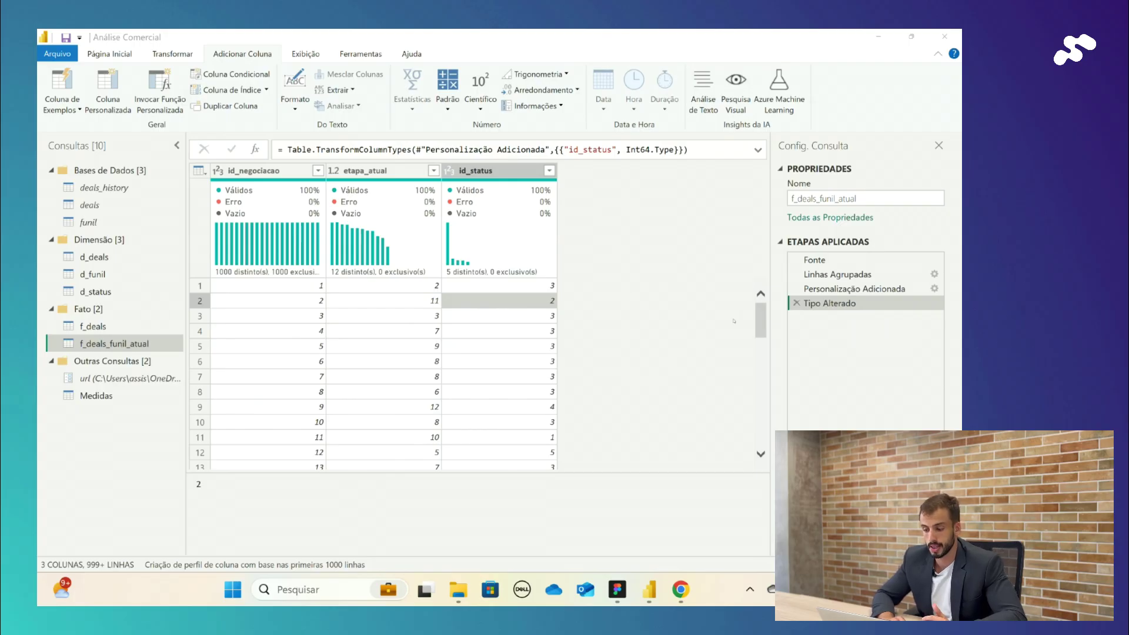
Examine the stage start and end dates and the first deals' stages at the Fonte step of f_deals_funil_atual
{"action": "left_click", "coordinate": [833, 261]}
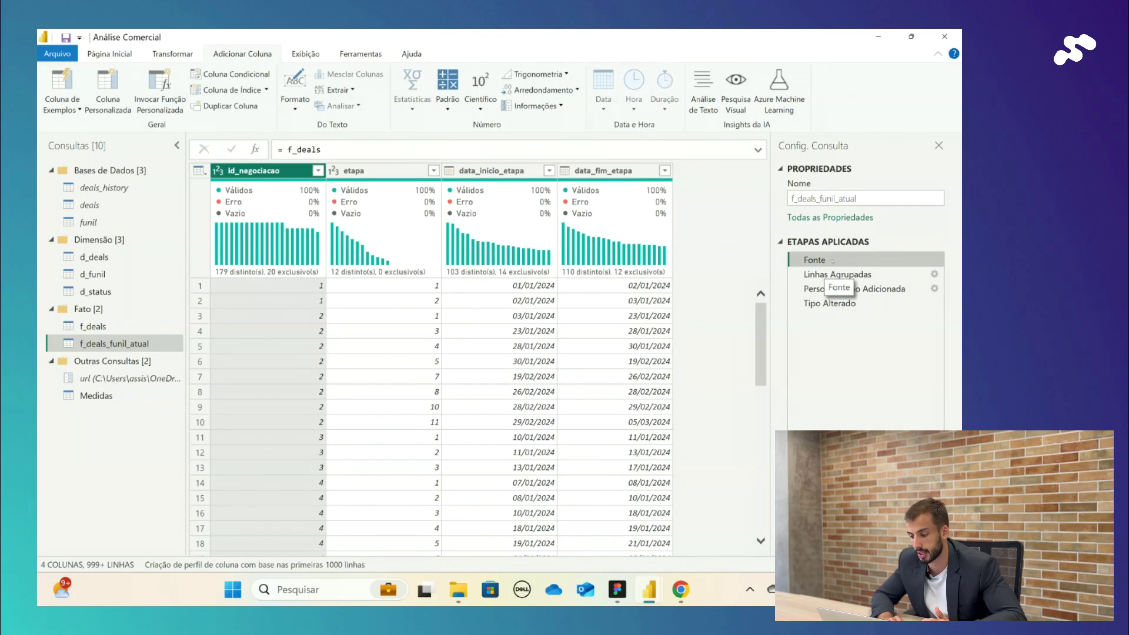
{"action": "left_click", "coordinate": [500, 170]}
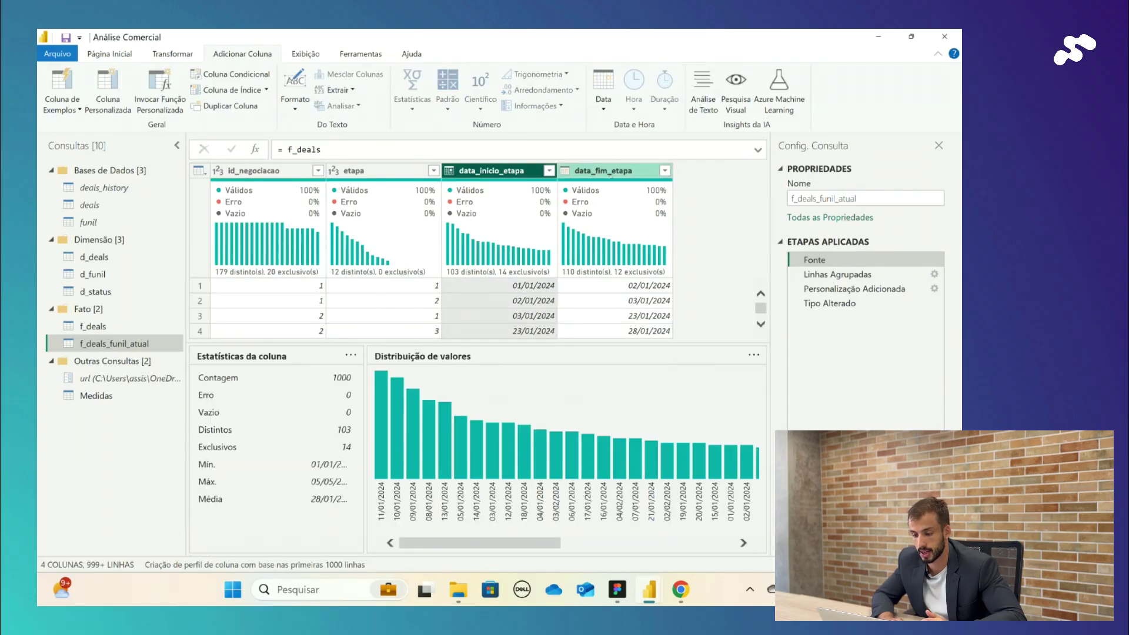
{"action": "left_click", "coordinate": [610, 172]}
{"action": "left_click", "coordinate": [587, 315]}
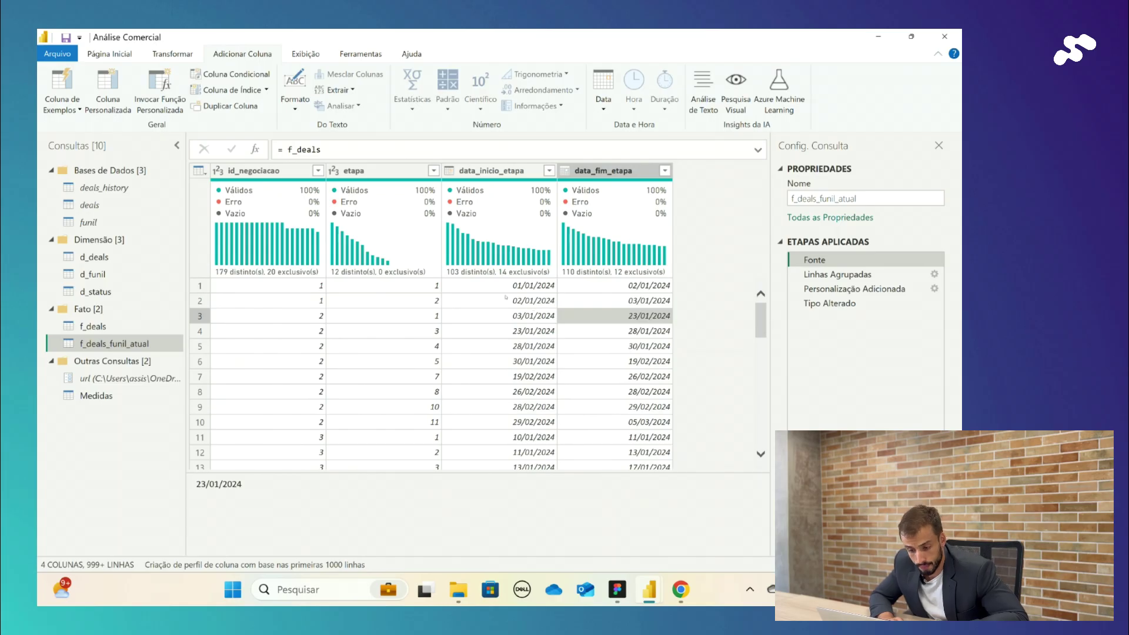
{"action": "left_click", "coordinate": [324, 287]}
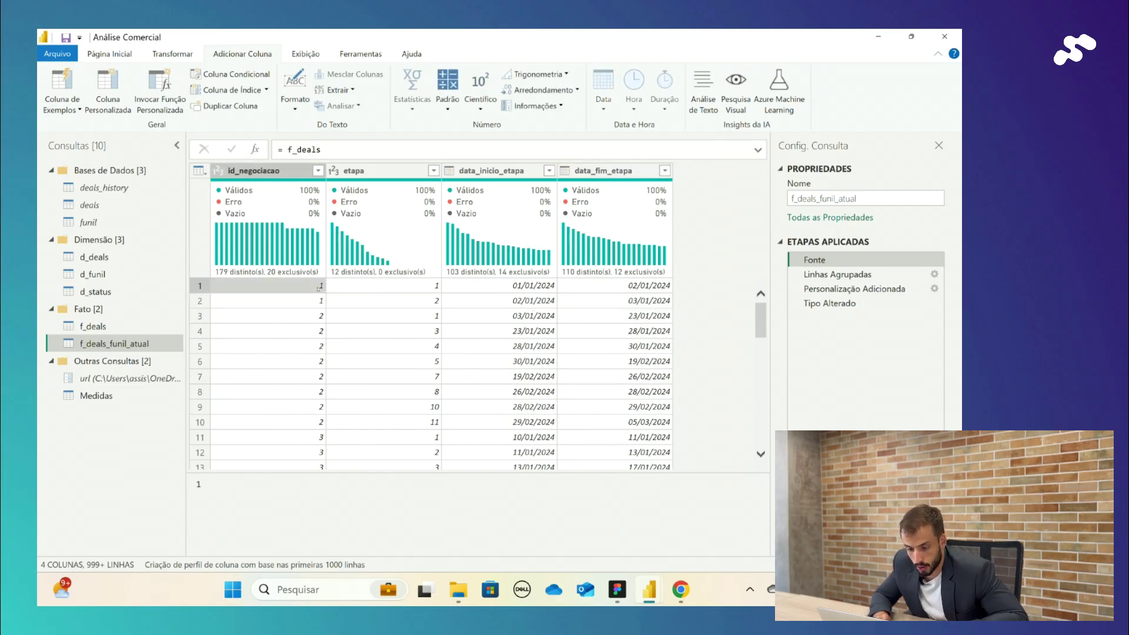
{"action": "key", "text": "Down"}
{"action": "key", "text": "Right"}
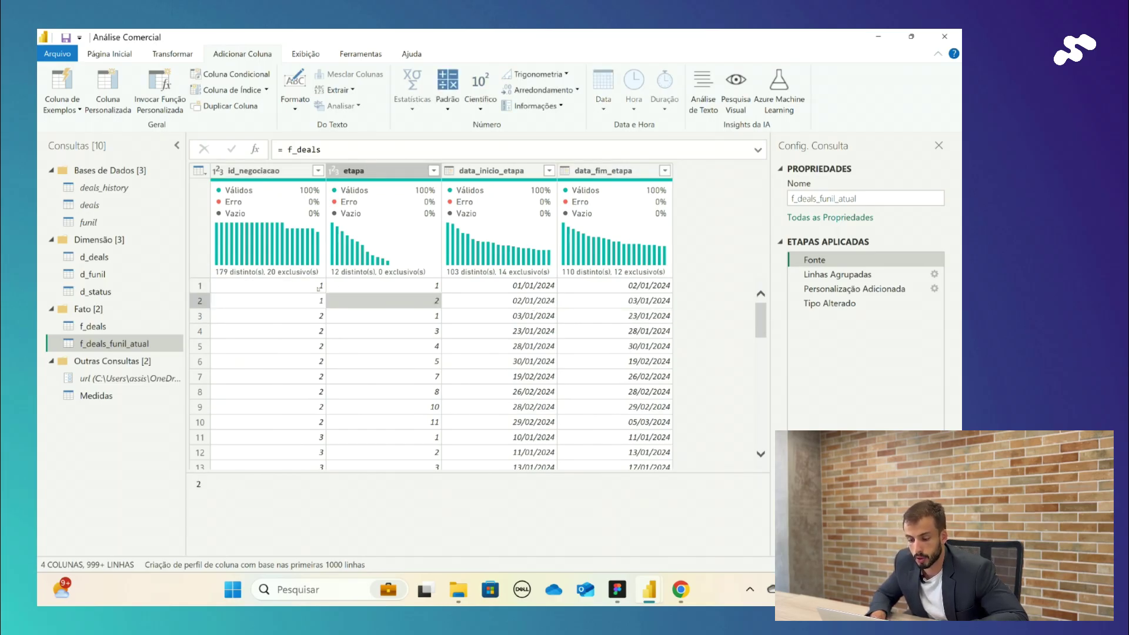
{"action": "key", "text": "Right"}
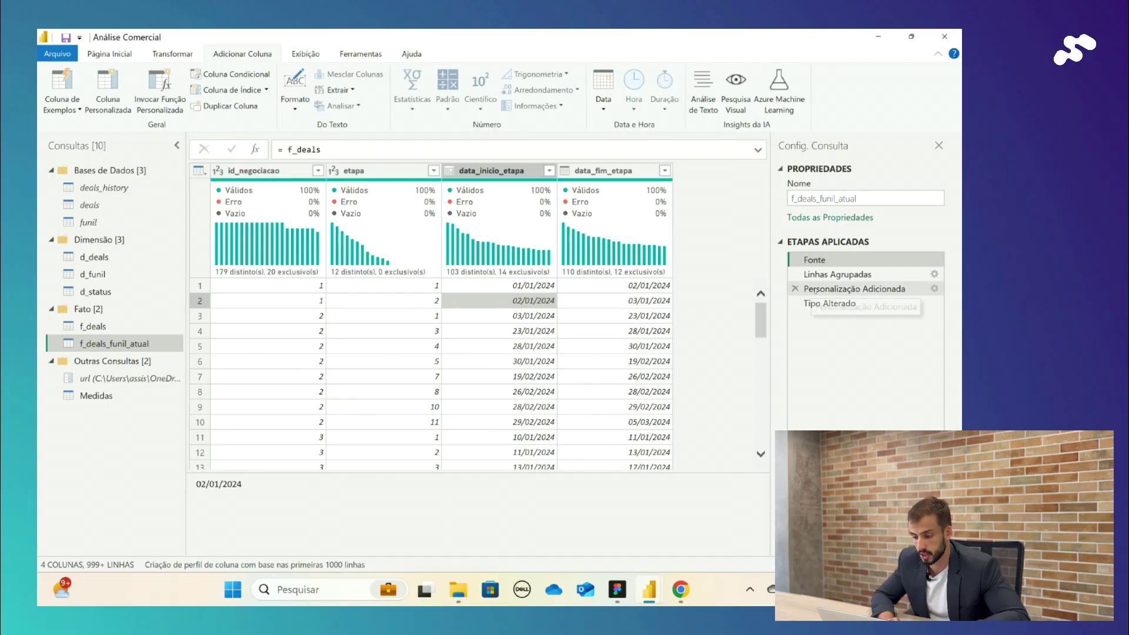
Convert the id_negociacao and etapa columns to Texto in a type-change step inserted after Fonte
{"action": "left_click", "coordinate": [218, 171]}
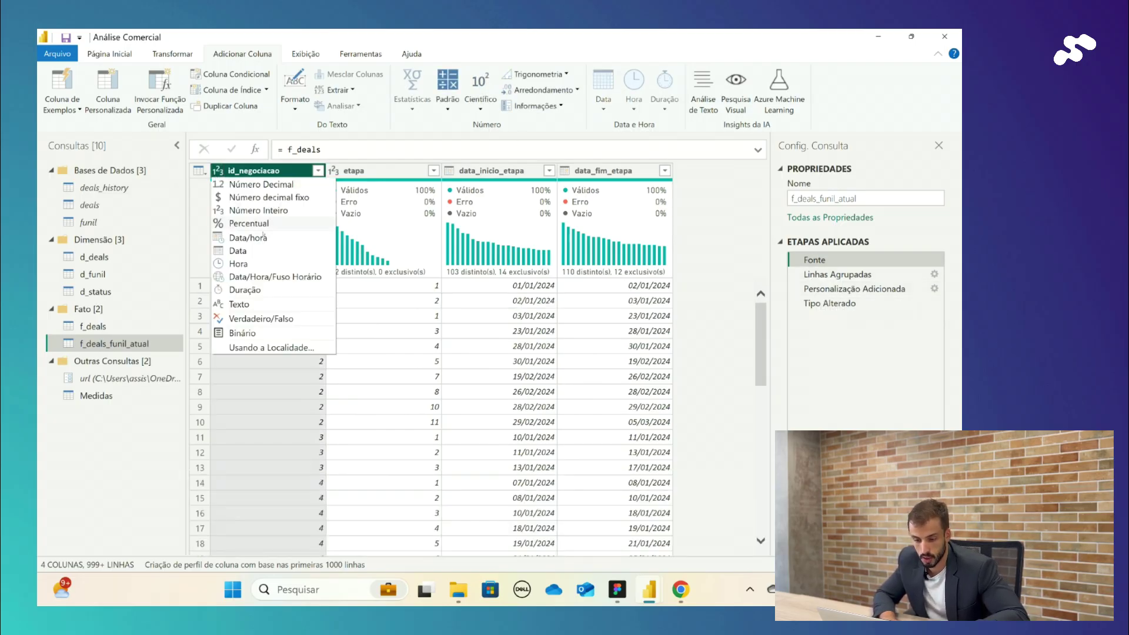
{"action": "left_click", "coordinate": [263, 237]}
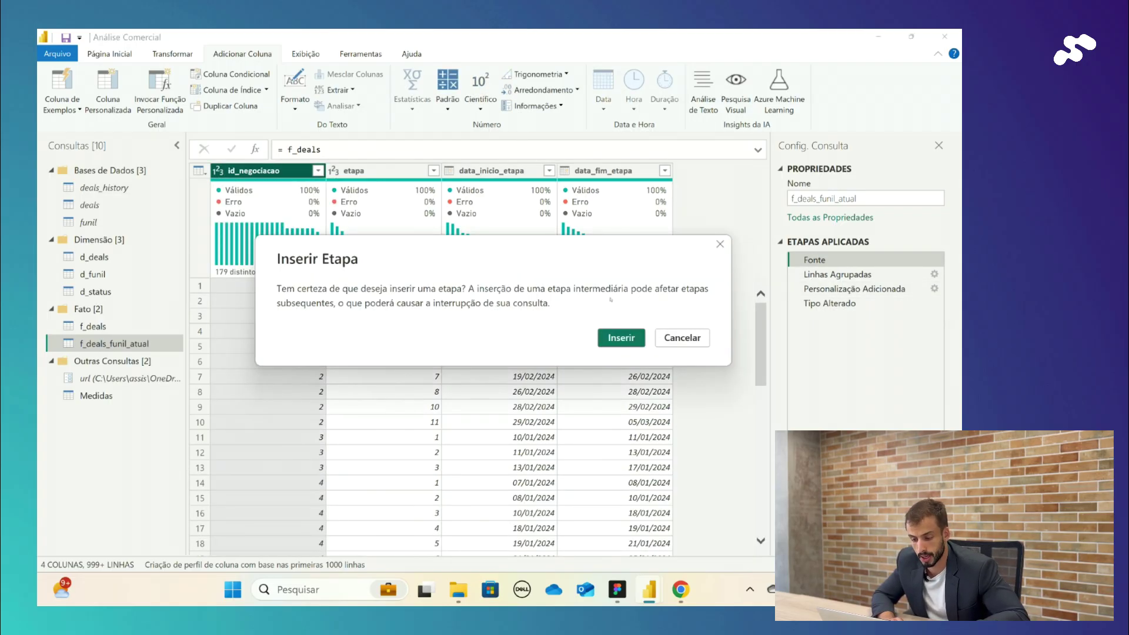
{"action": "left_click", "coordinate": [622, 339]}
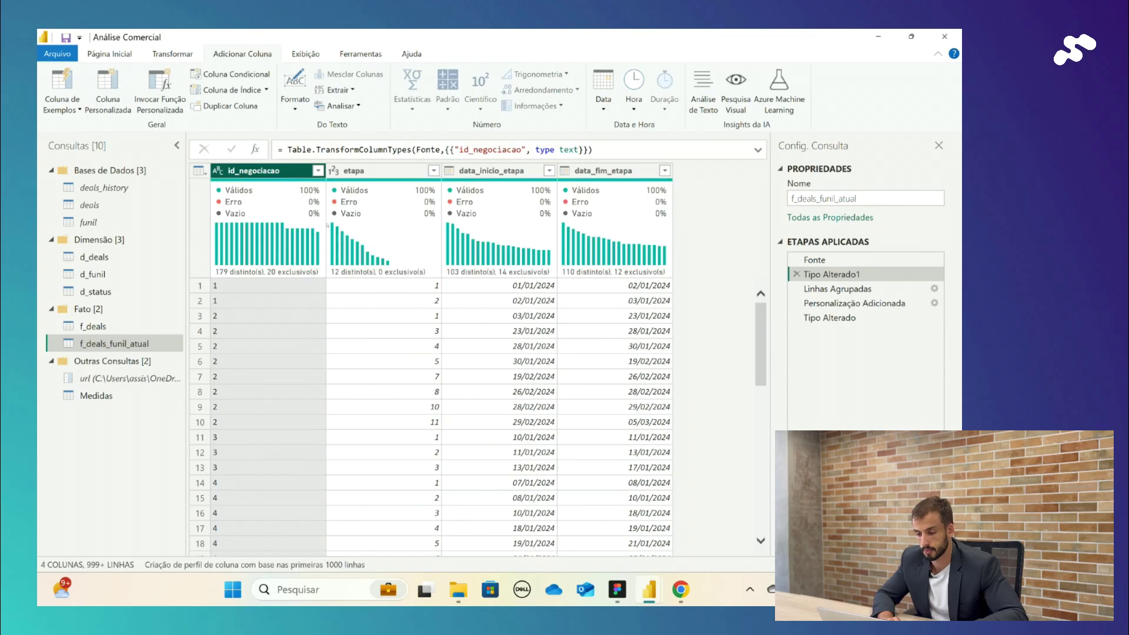
{"action": "left_click", "coordinate": [334, 171]}
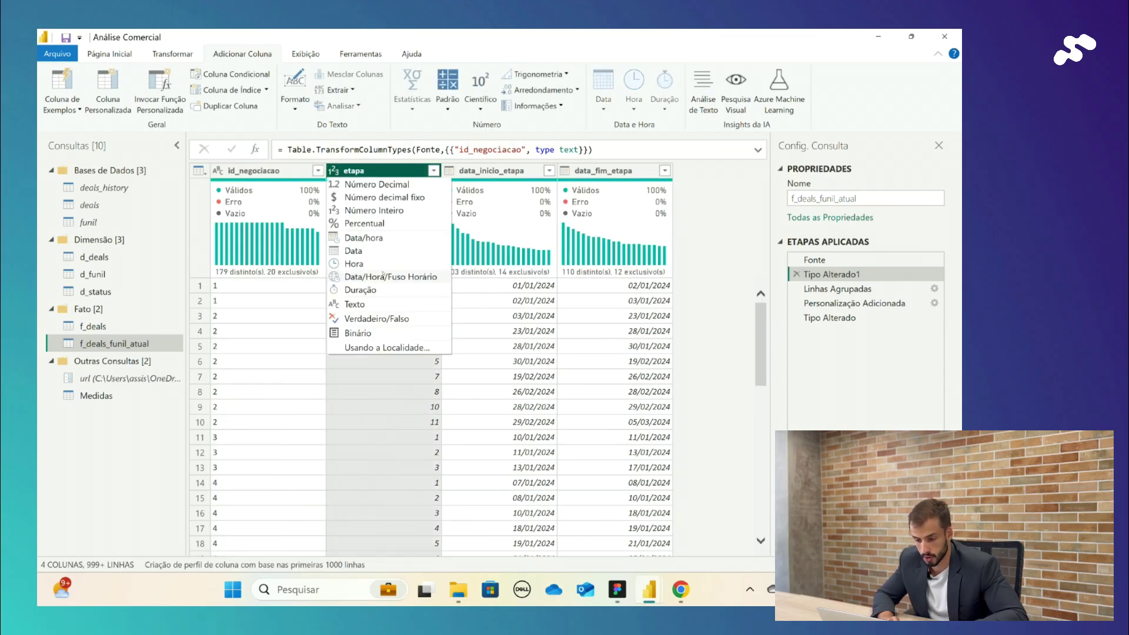
{"action": "left_click", "coordinate": [378, 302]}
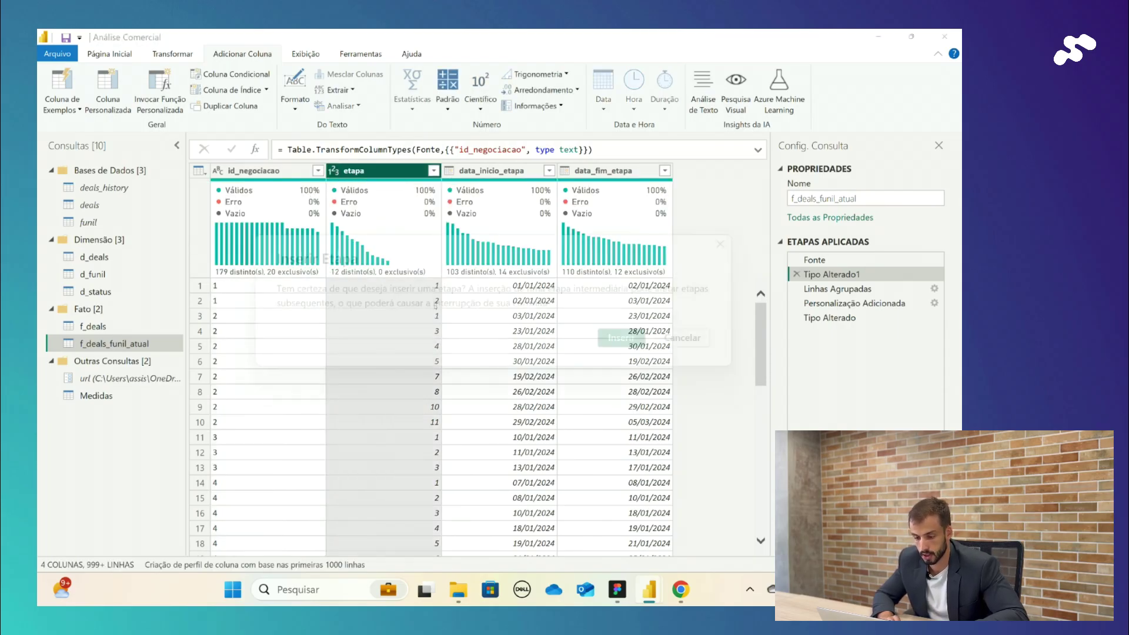
{"action": "left_click", "coordinate": [622, 340]}
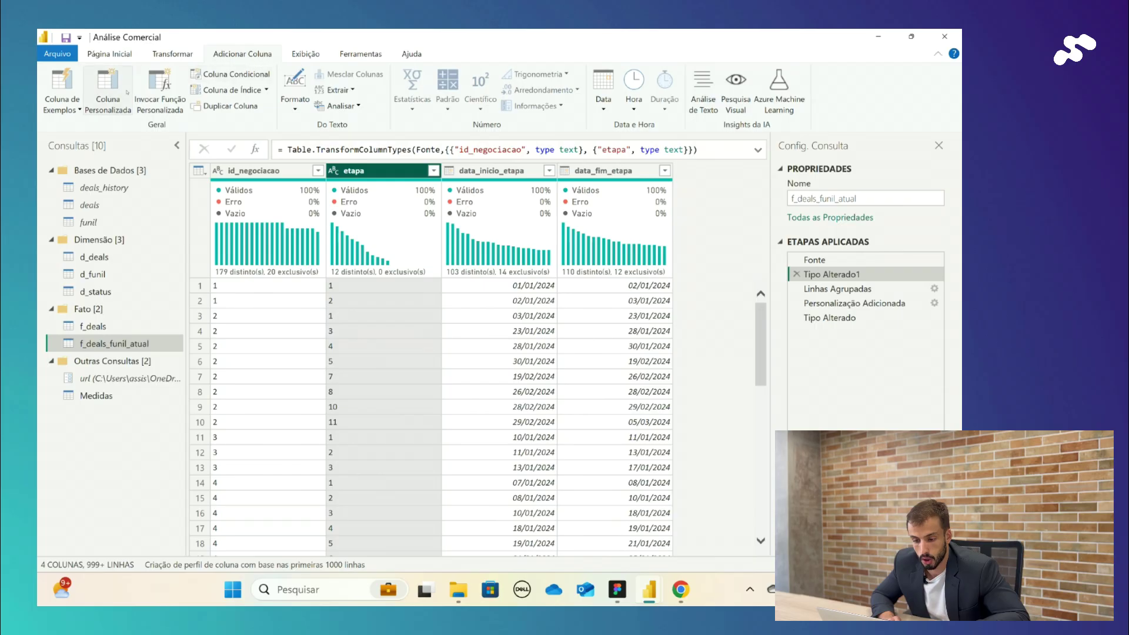
Insert a custom column named chave after Tipo Alterado1 with the formula [id_negociacao] & "_" & [etapa]
{"action": "left_click", "coordinate": [107, 88]}
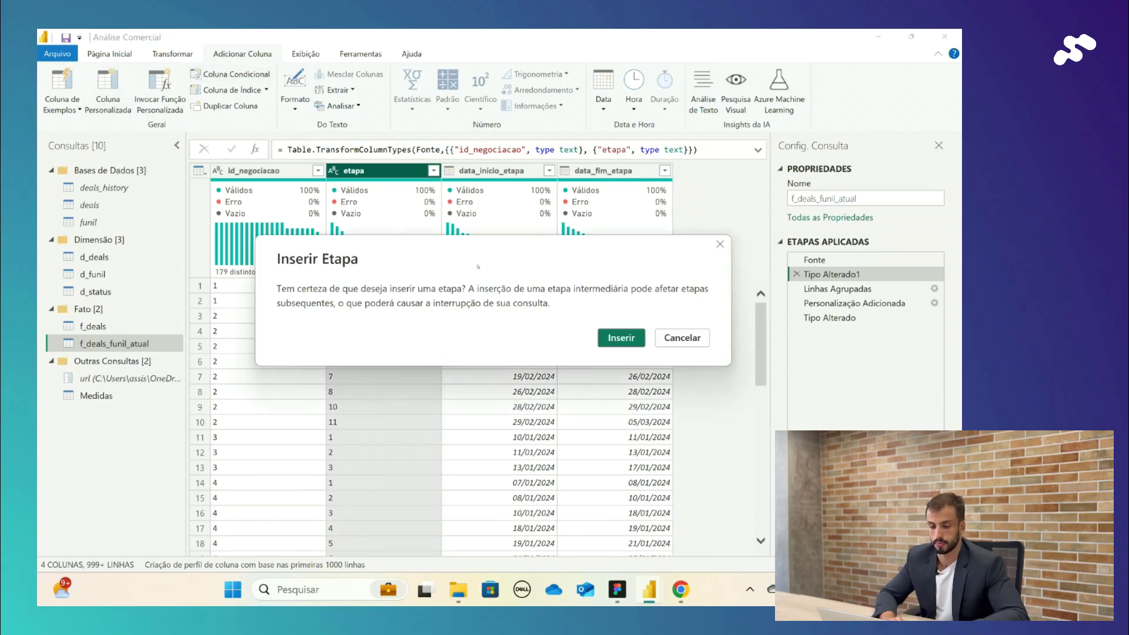
{"action": "left_click", "coordinate": [619, 339]}
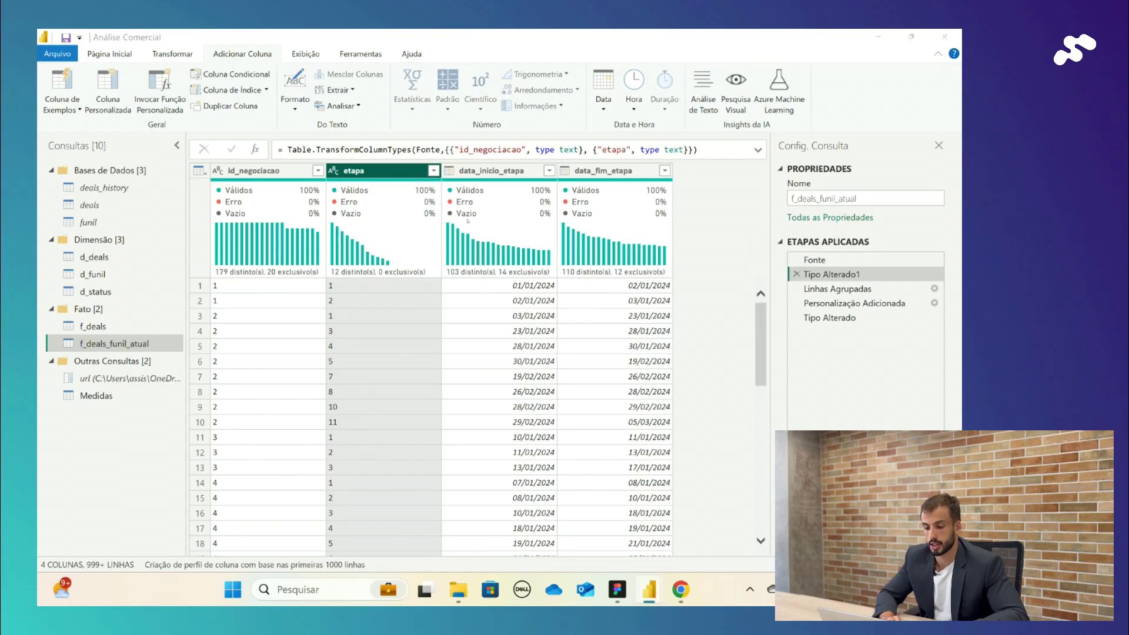
{"action": "double_click", "coordinate": [350, 228]}
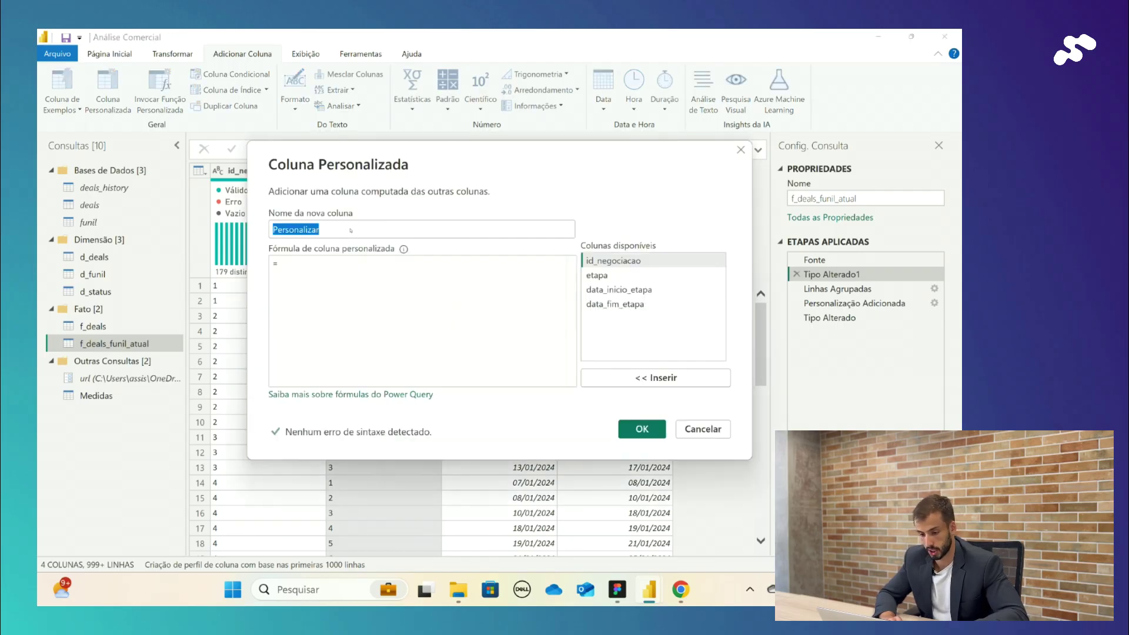
{"action": "type", "text": "chave"}
{"action": "left_click", "coordinate": [347, 273]}
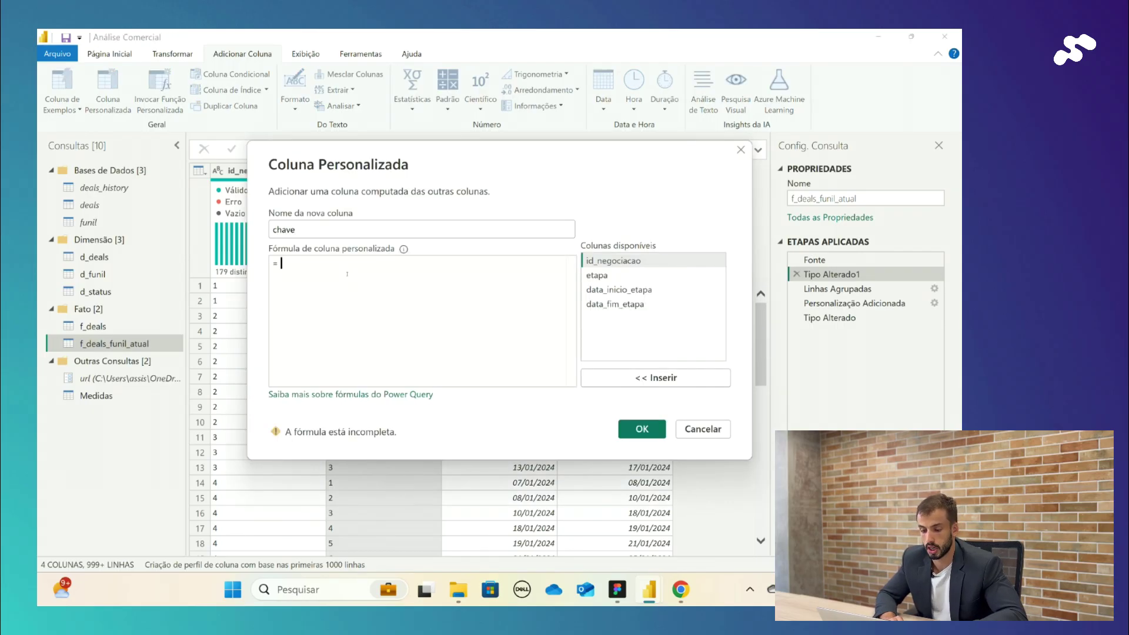
{"action": "double_click", "coordinate": [617, 261]}
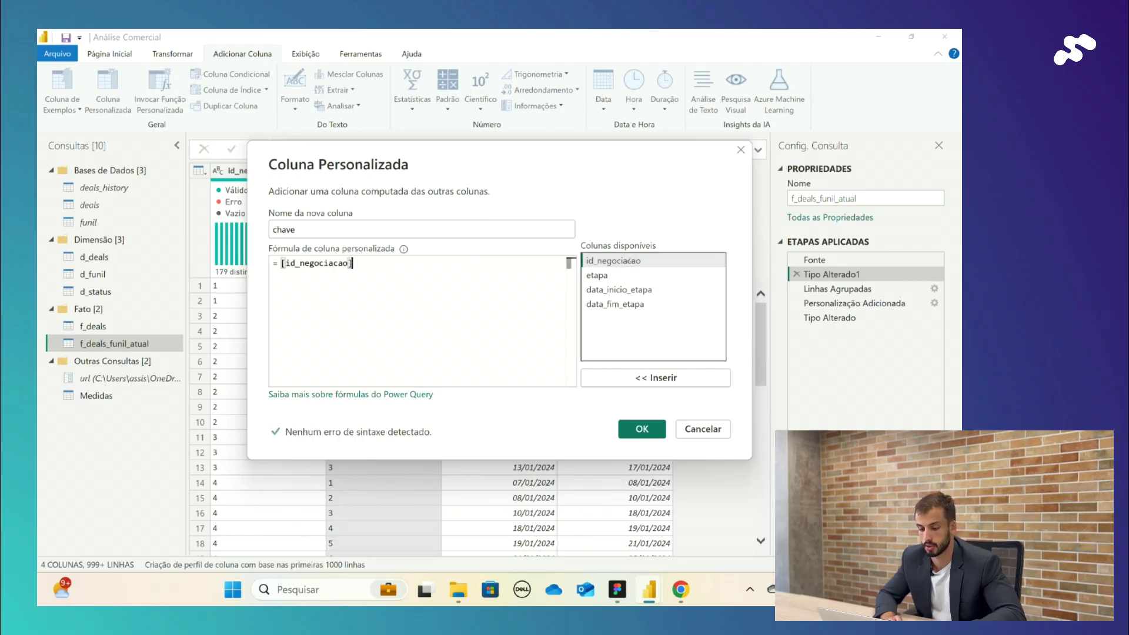
{"action": "type", "text": "&"}
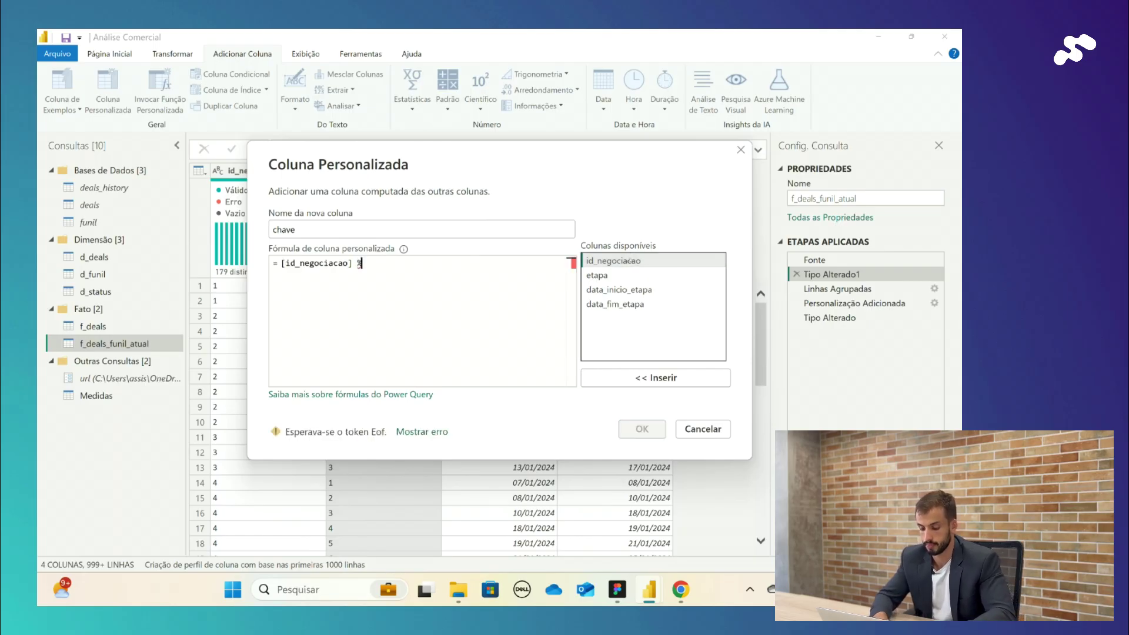
{"action": "type", "text": " \""}
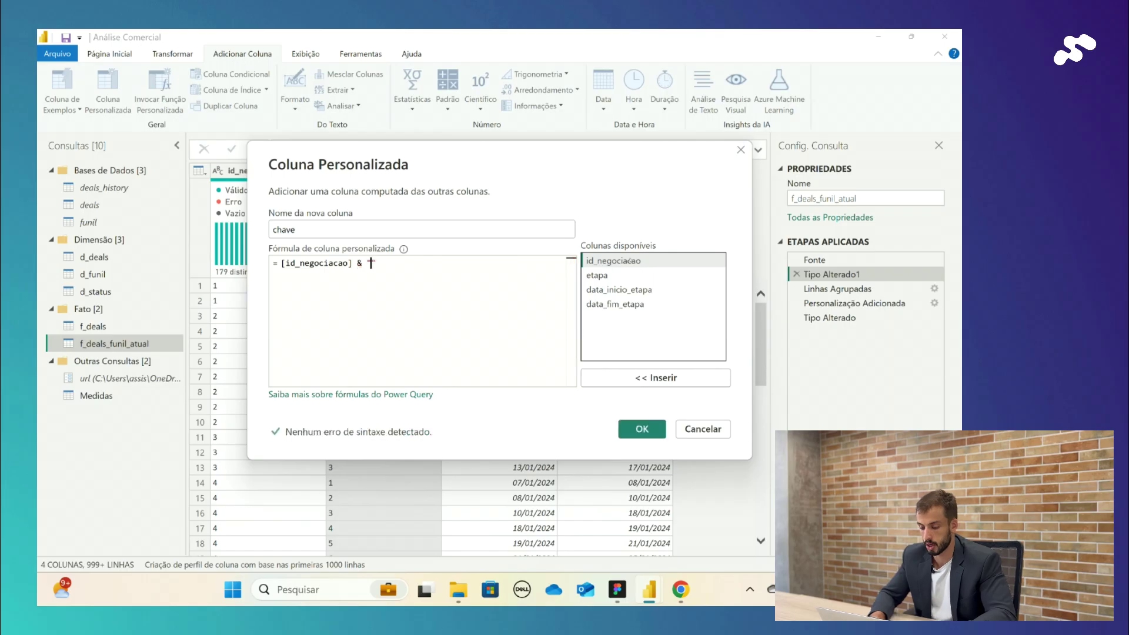
{"action": "type", "text": "_\" &"}
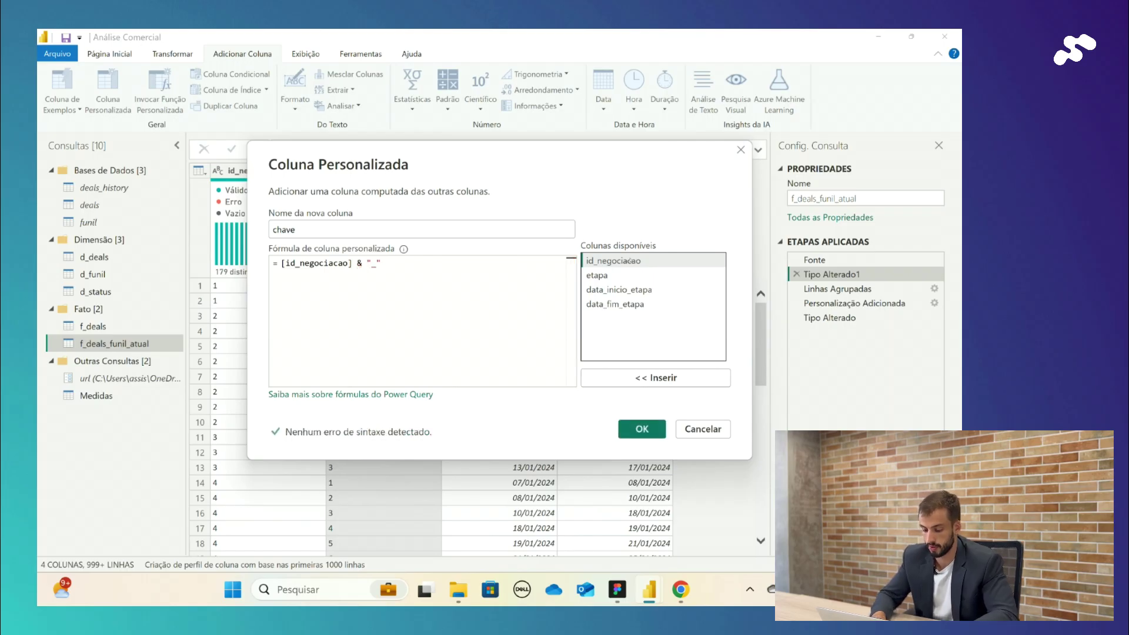
{"action": "double_click", "coordinate": [600, 275]}
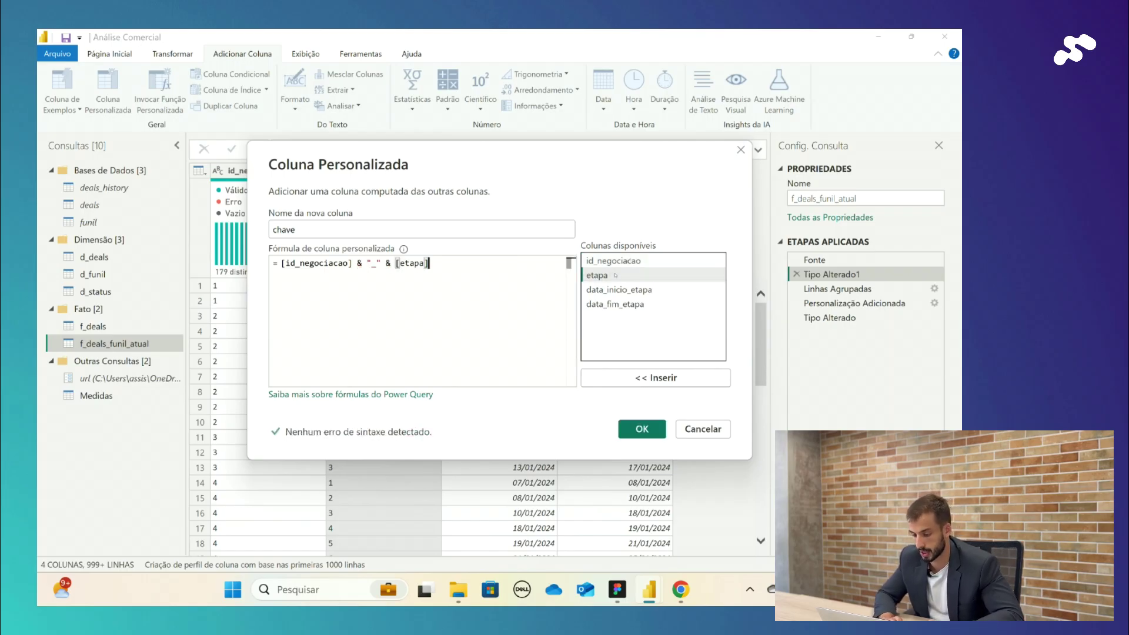
{"action": "left_click", "coordinate": [642, 429]}
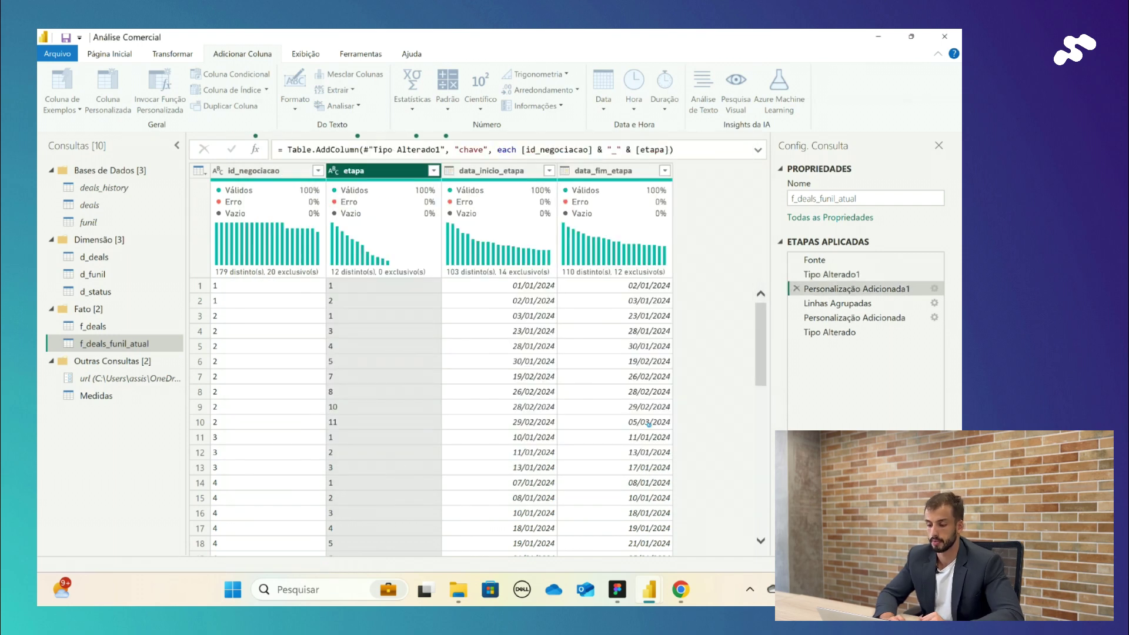
Convert the new chave column to Texto in a type-change step inserted before Linhas Agrupadas
{"action": "left_click", "coordinate": [646, 171]}
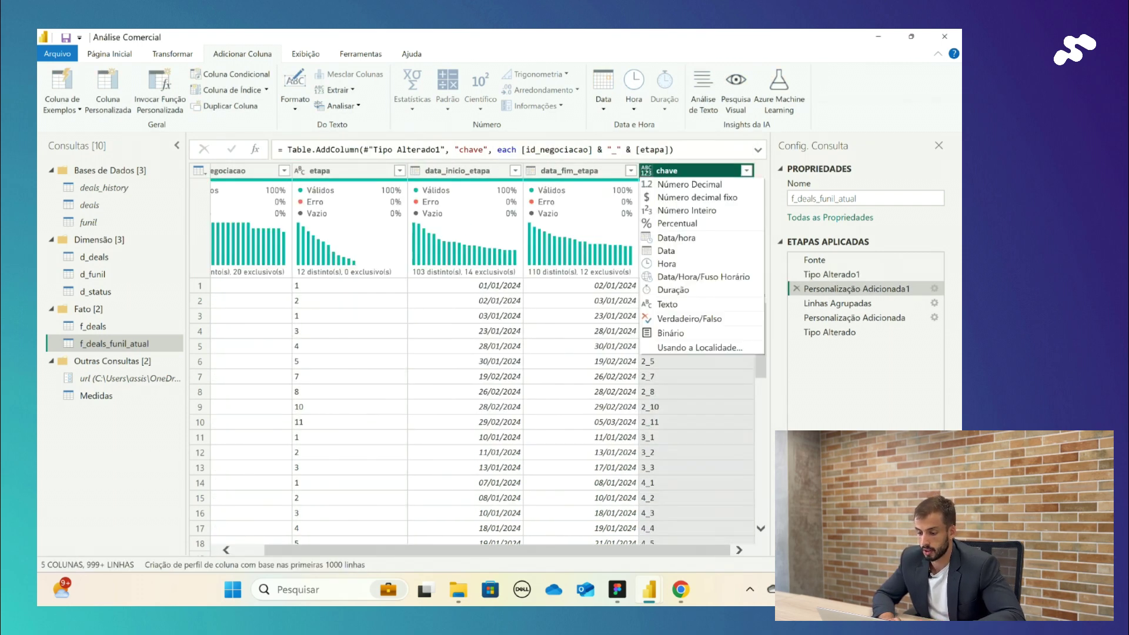
{"action": "key", "text": "Escape"}
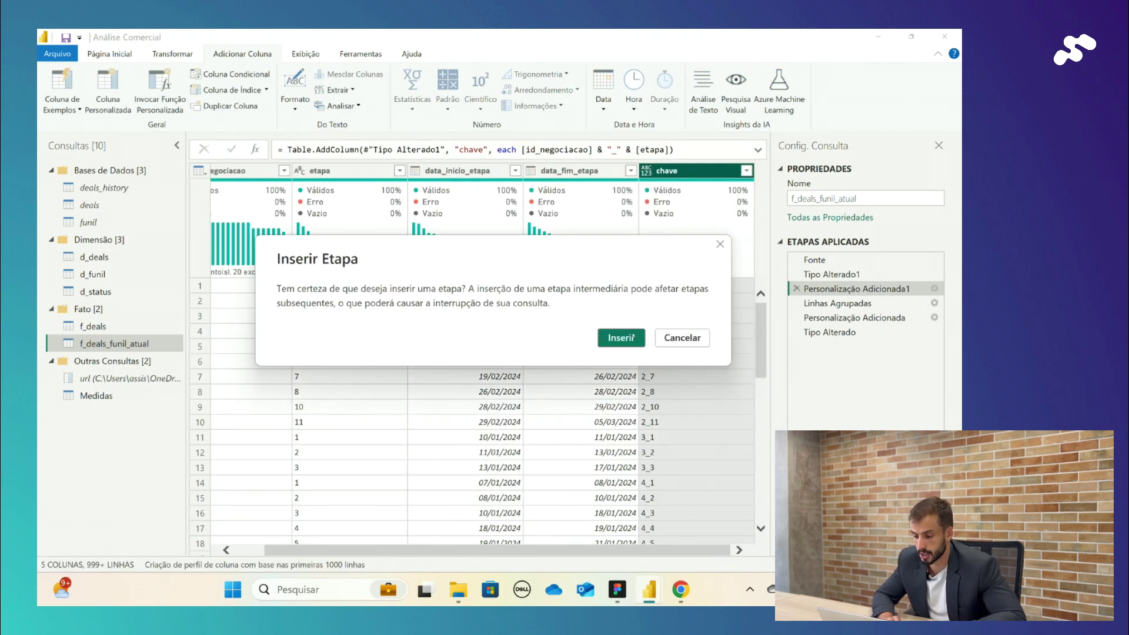
{"action": "left_click", "coordinate": [623, 337]}
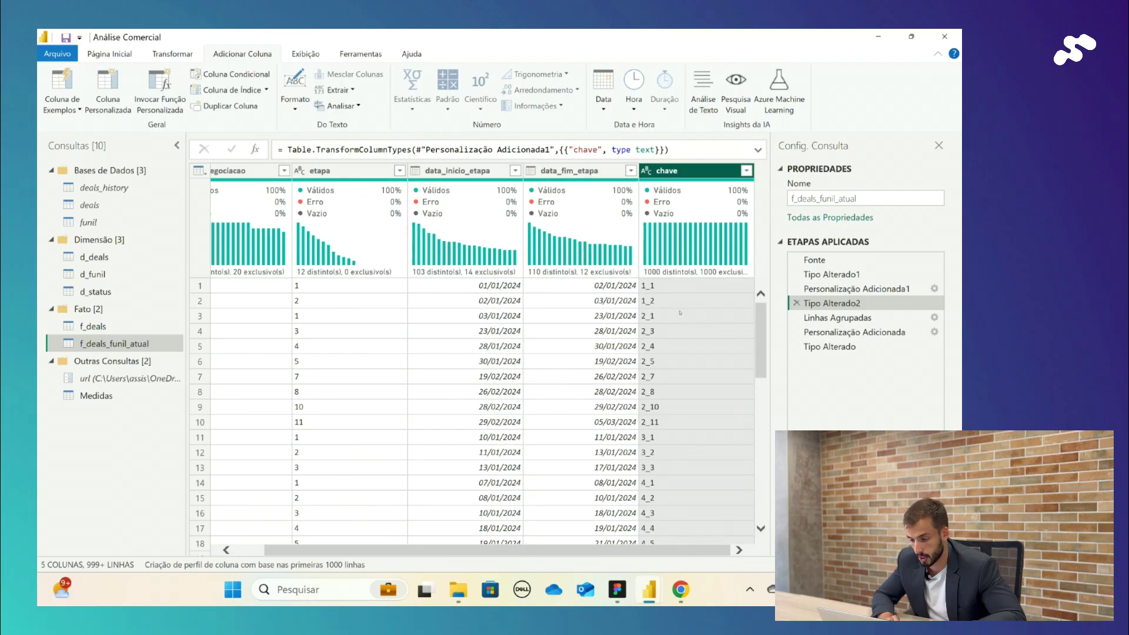
Examine the column statistics and value distribution of chave at the Tipo Alterado2 step
{"action": "left_click", "coordinate": [707, 171]}
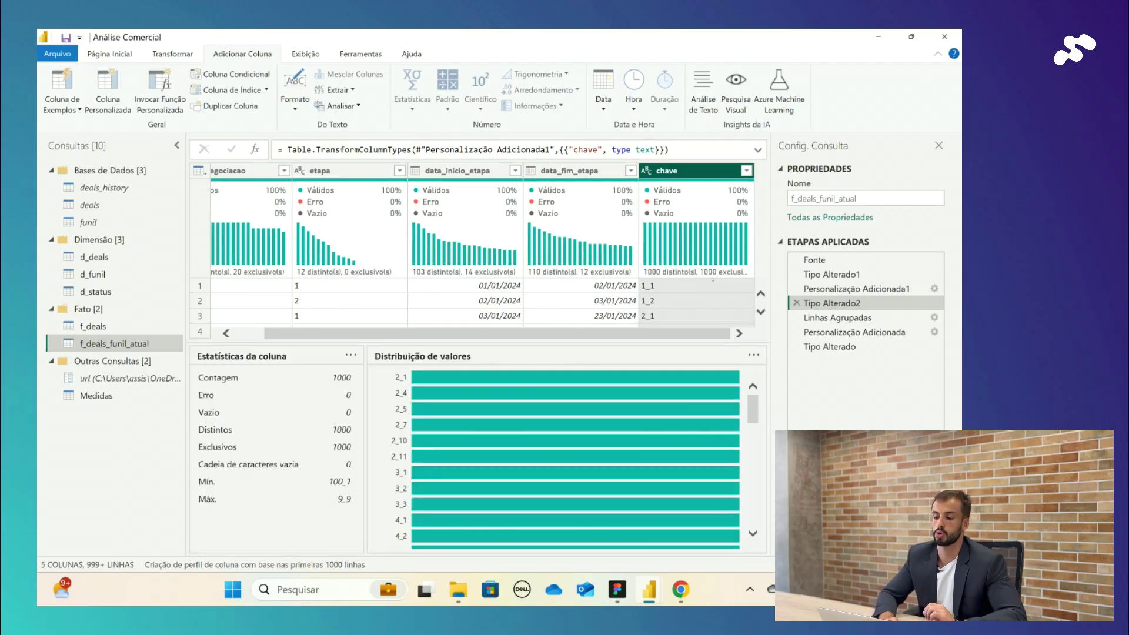
{"action": "left_click_drag", "start_coordinate": [677, 341], "coordinate": [677, 427]}
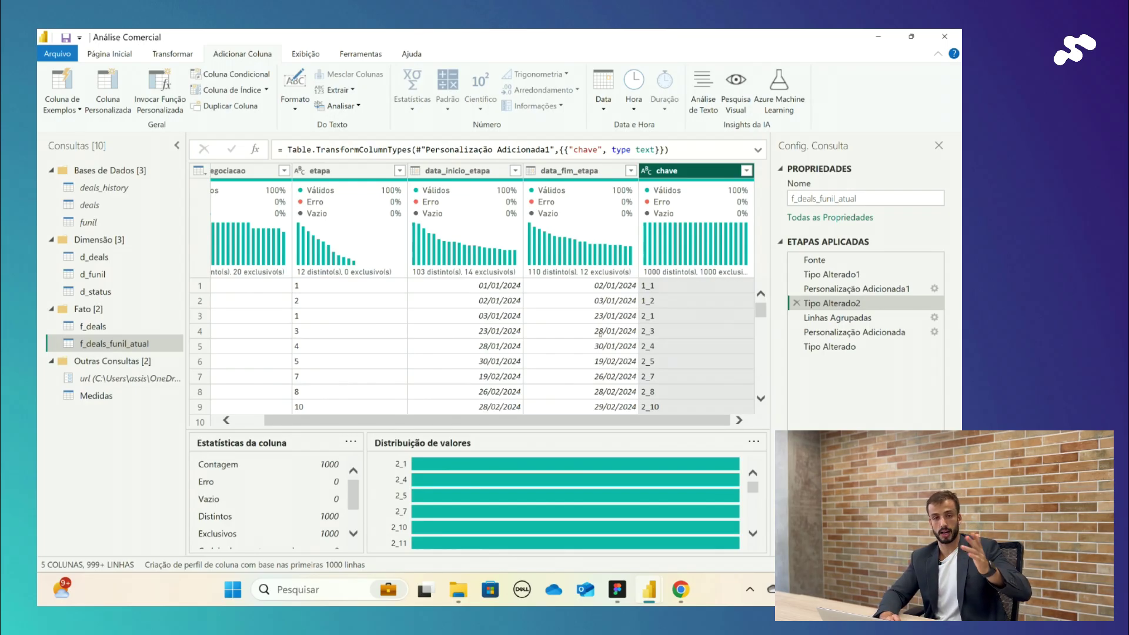
{"action": "left_click_drag", "start_coordinate": [580, 430], "coordinate": [579, 458]}
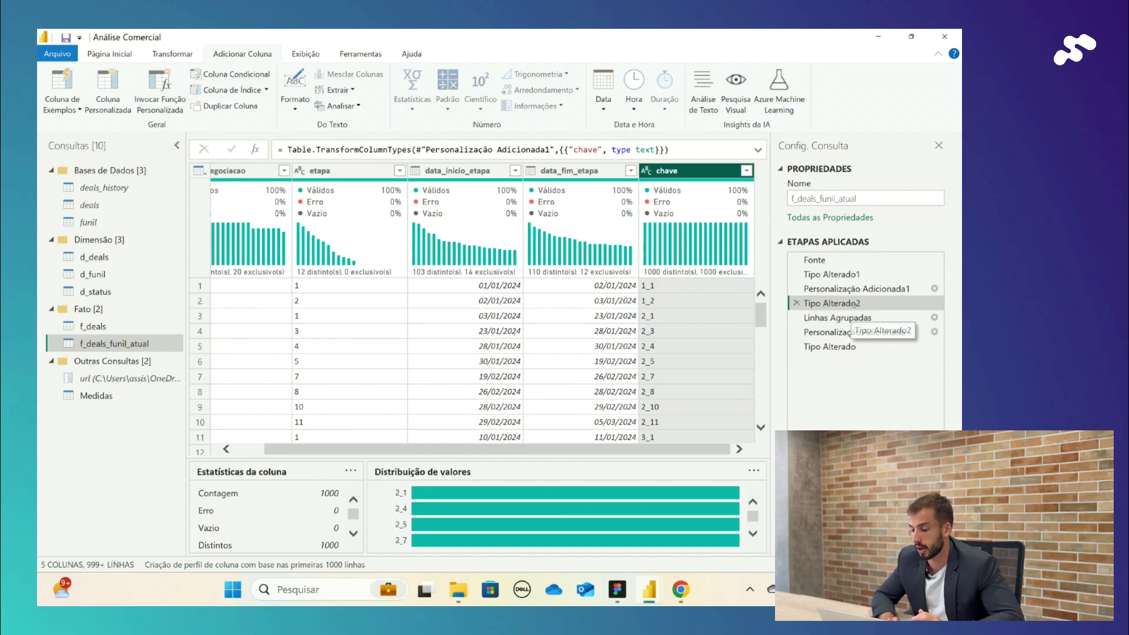
Compare the columns at Tipo Alterado and Tipo Alterado2 and read the full Linhas Agrupadas formula
{"action": "mouse_move", "coordinate": [673, 262]}
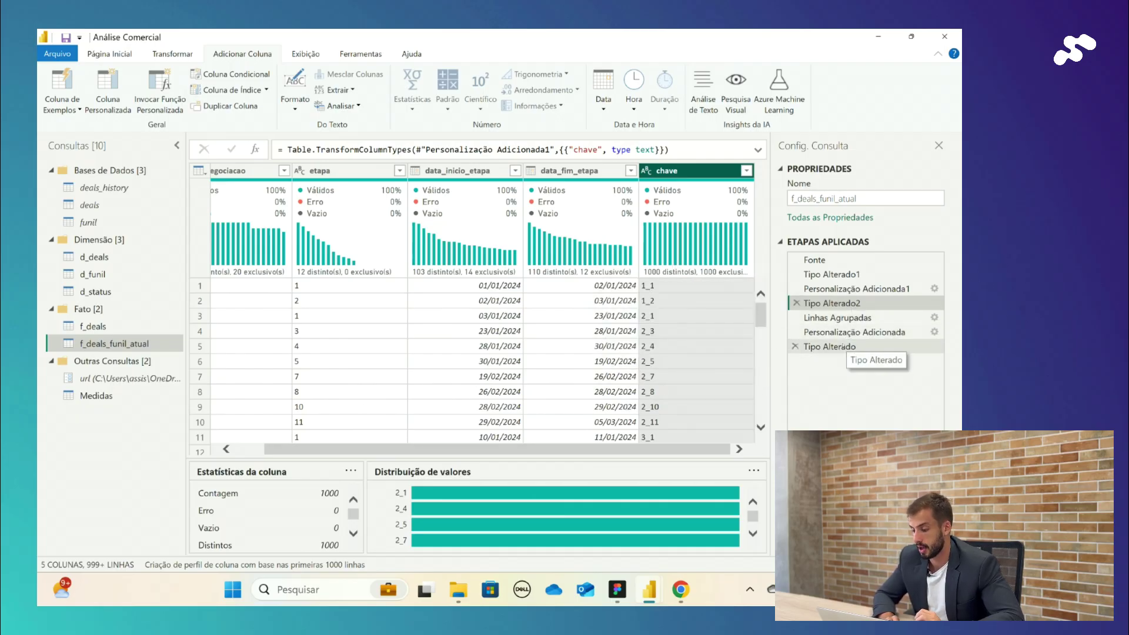
{"action": "left_click", "coordinate": [857, 347]}
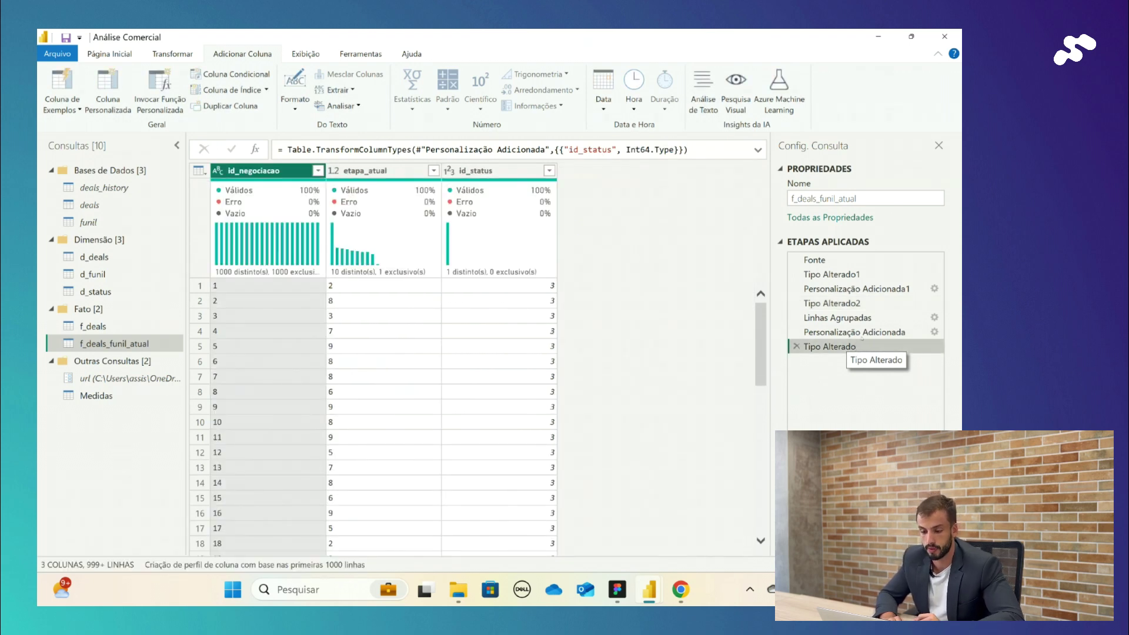
{"action": "left_click", "coordinate": [862, 319]}
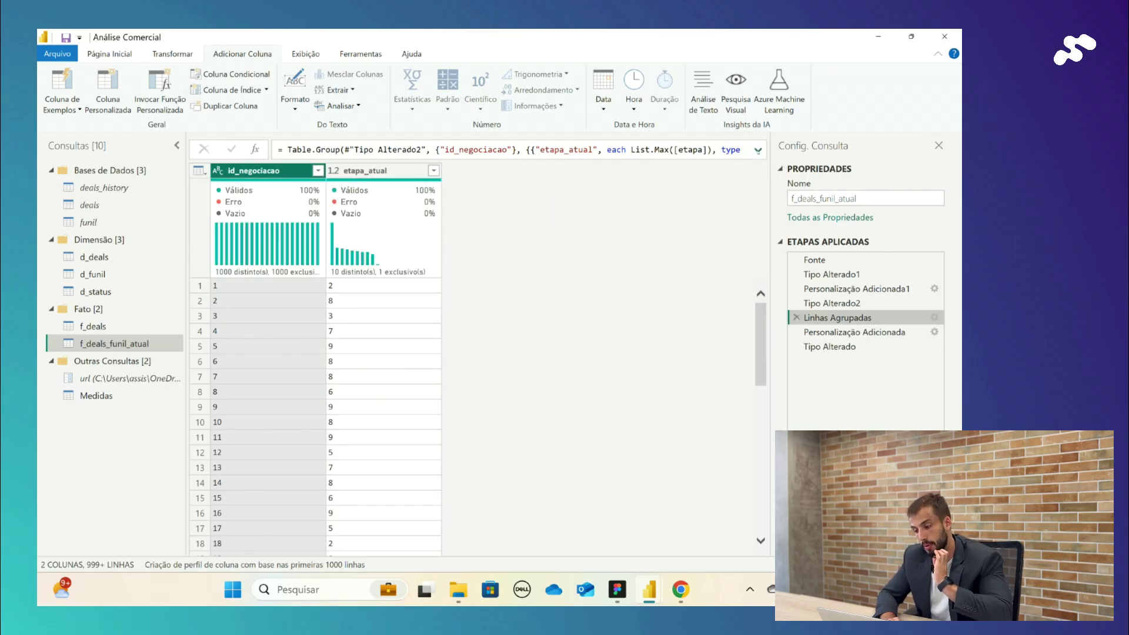
{"action": "left_click", "coordinate": [758, 150]}
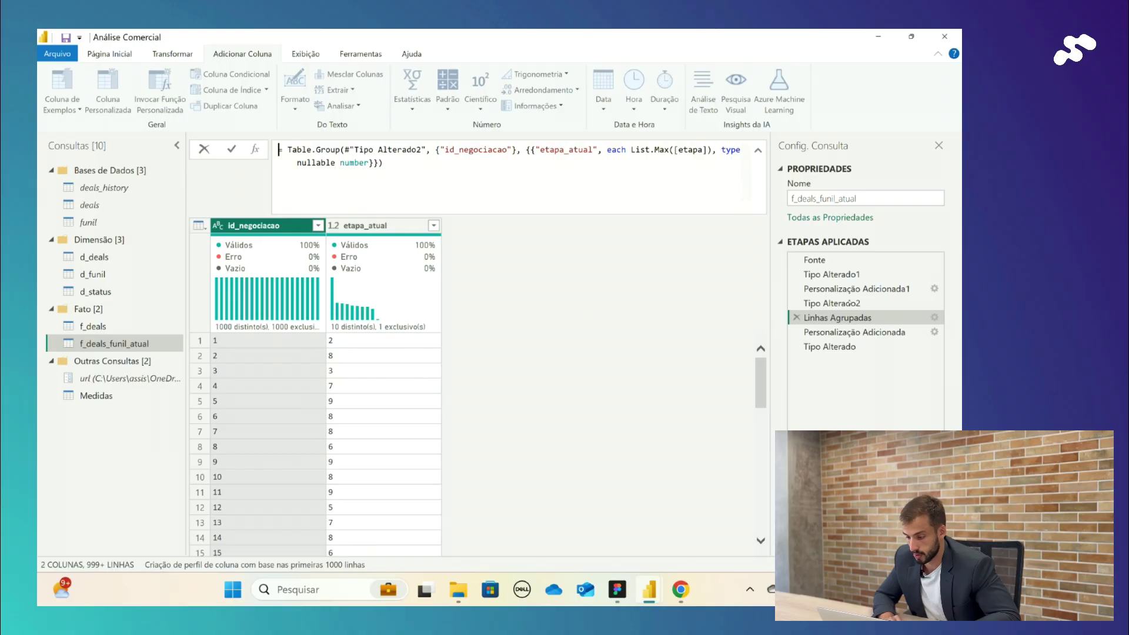
{"action": "left_click", "coordinate": [851, 302]}
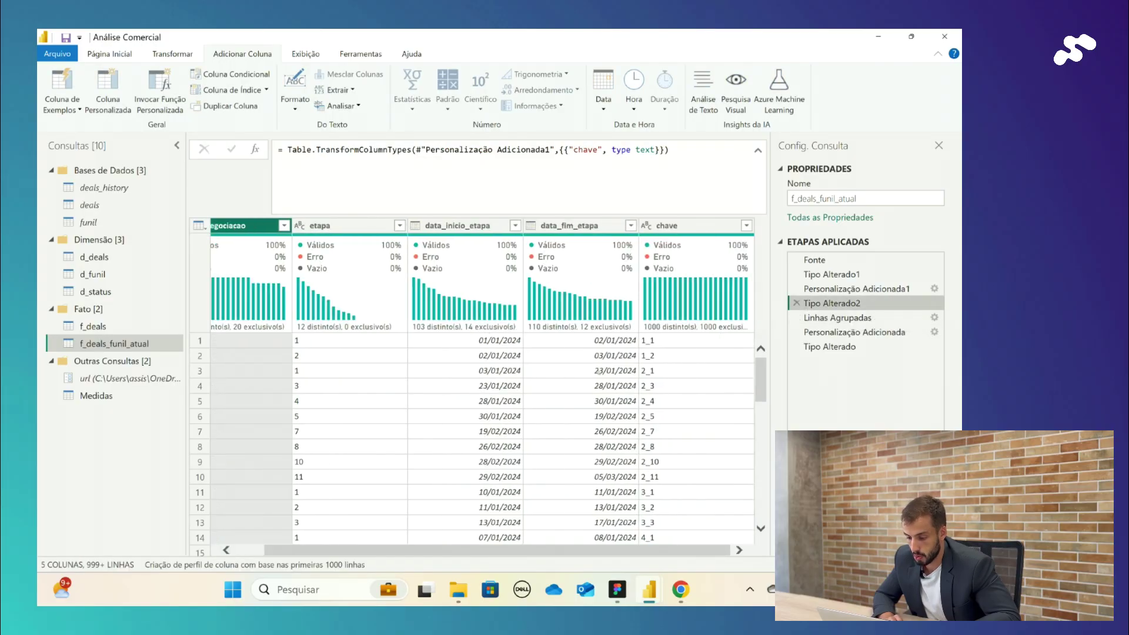
Convert the etapa_atual column to Texto in the final Tipo Alterado step of f_deals_funil_atual
{"action": "left_click", "coordinate": [830, 347]}
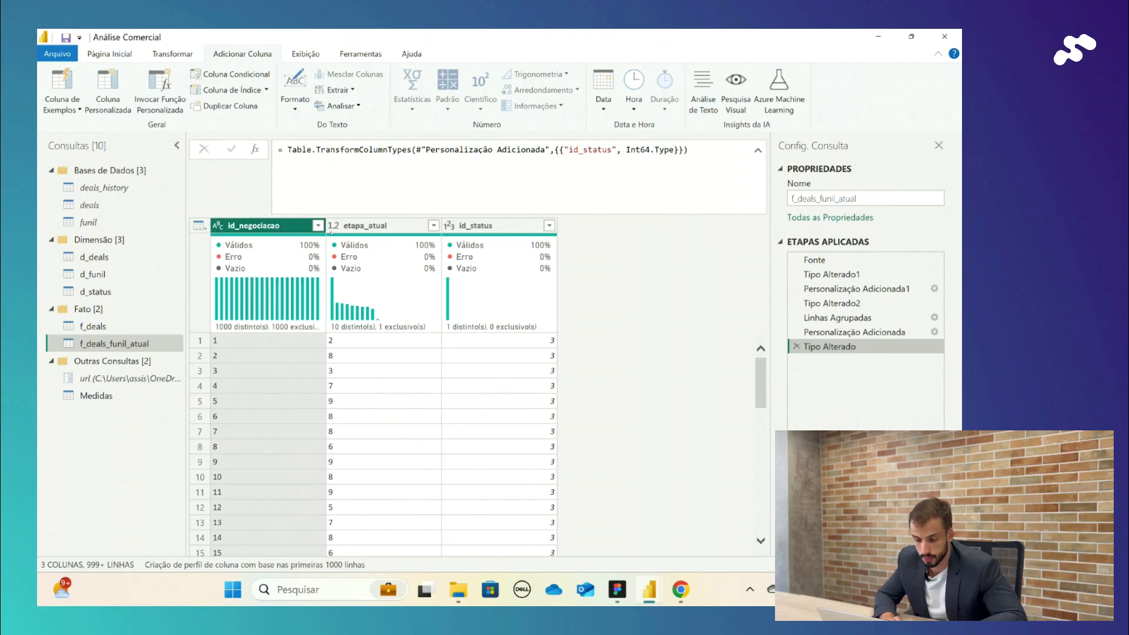
{"action": "left_click", "coordinate": [333, 226]}
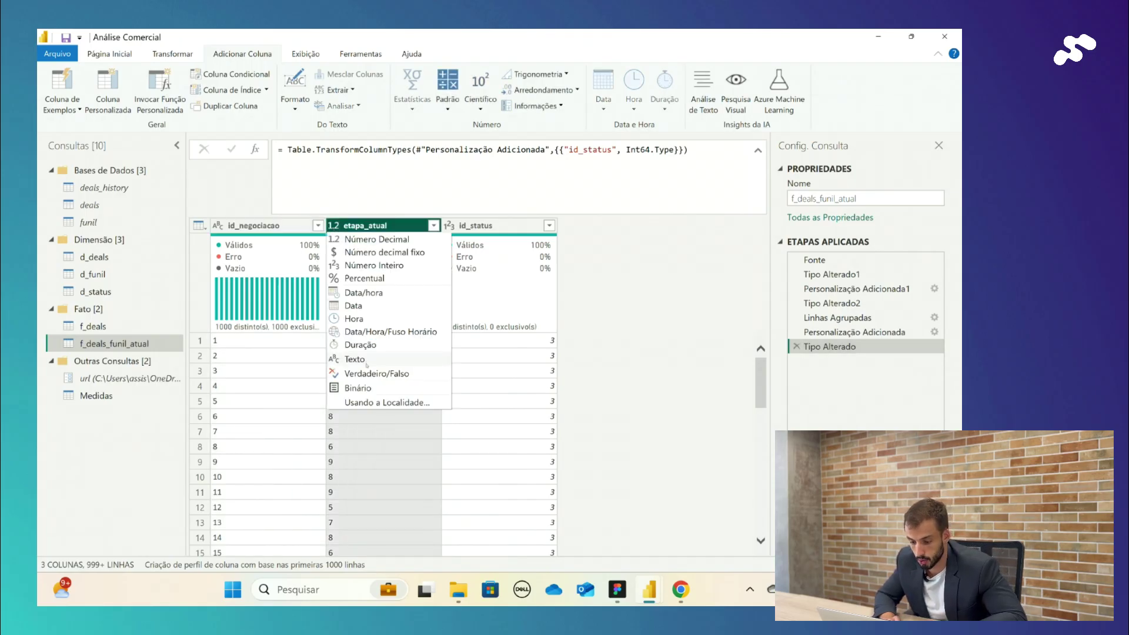
{"action": "left_click", "coordinate": [369, 360]}
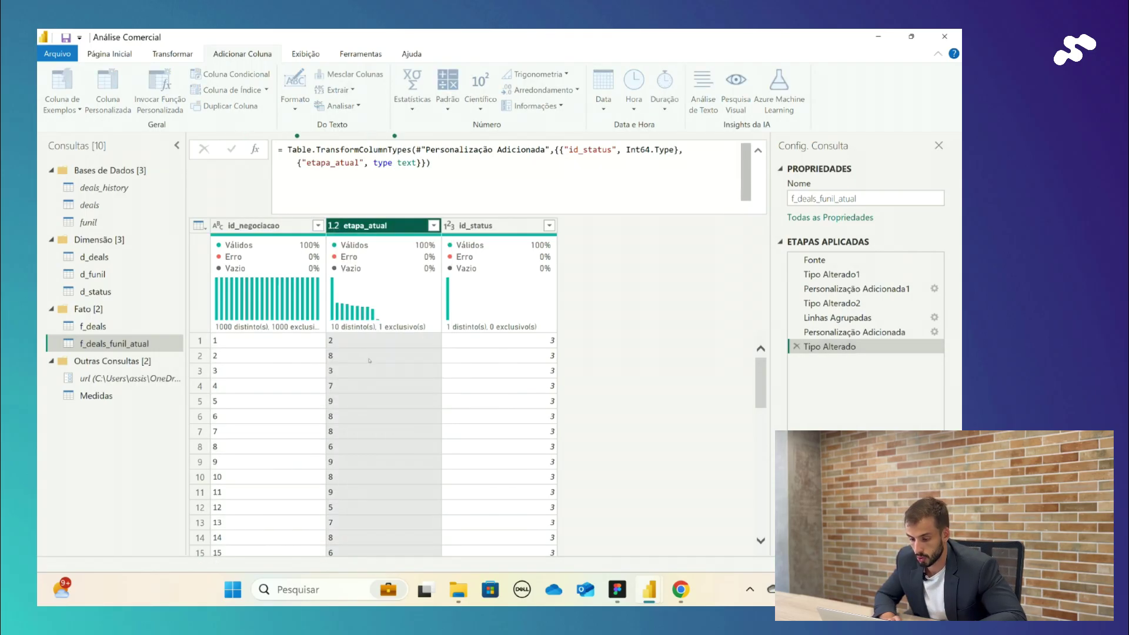
Add a custom column named chave to the grouped table with the formula [id_negociacao] & "_" & [etapa_atual]
{"action": "left_click", "coordinate": [259, 226]}
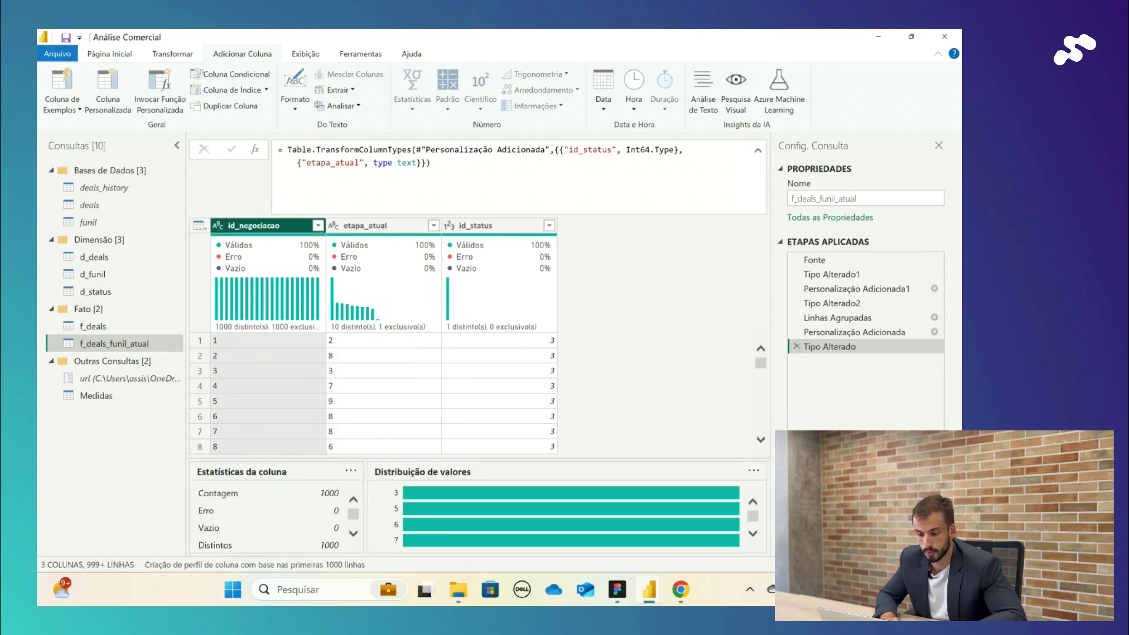
{"action": "left_click", "coordinate": [107, 85]}
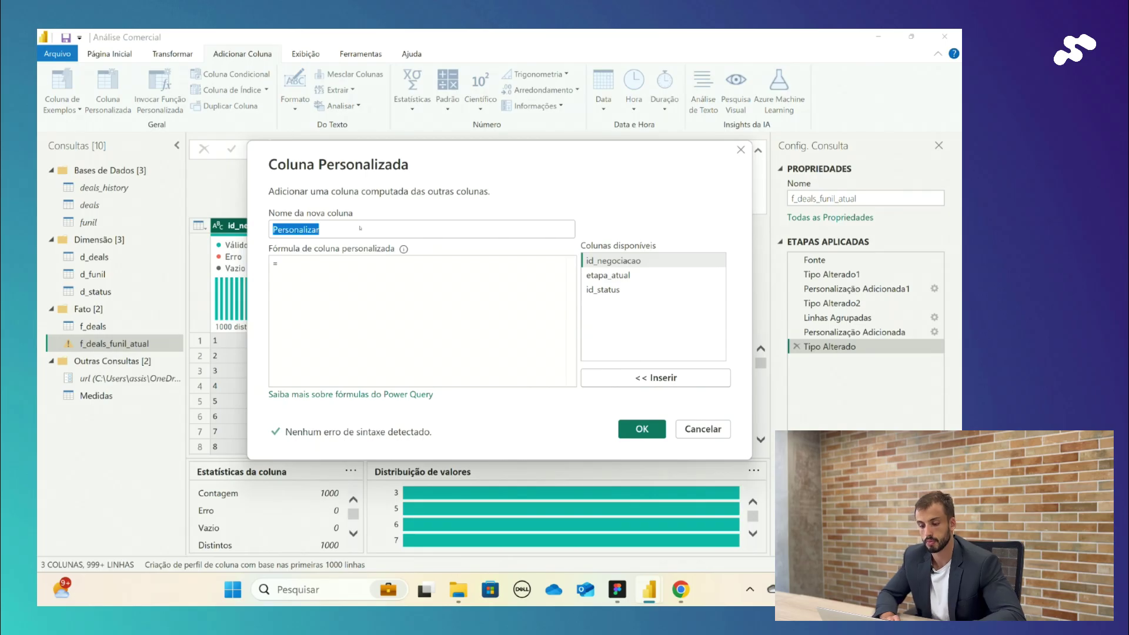
{"action": "type", "text": "chave"}
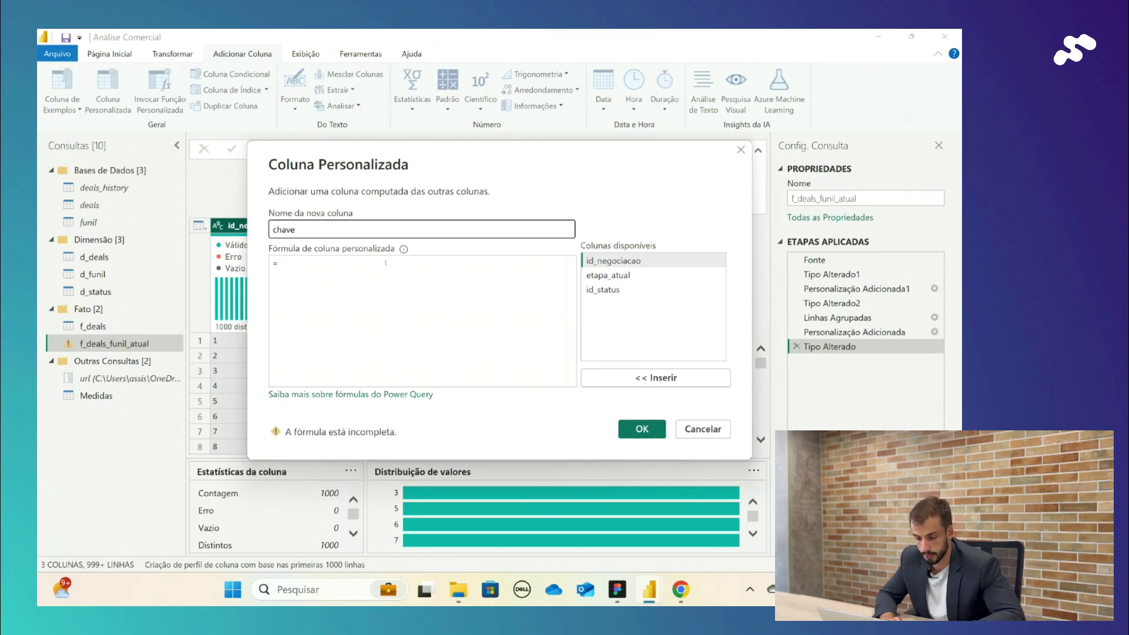
{"action": "left_click", "coordinate": [386, 263]}
{"action": "double_click", "coordinate": [611, 261]}
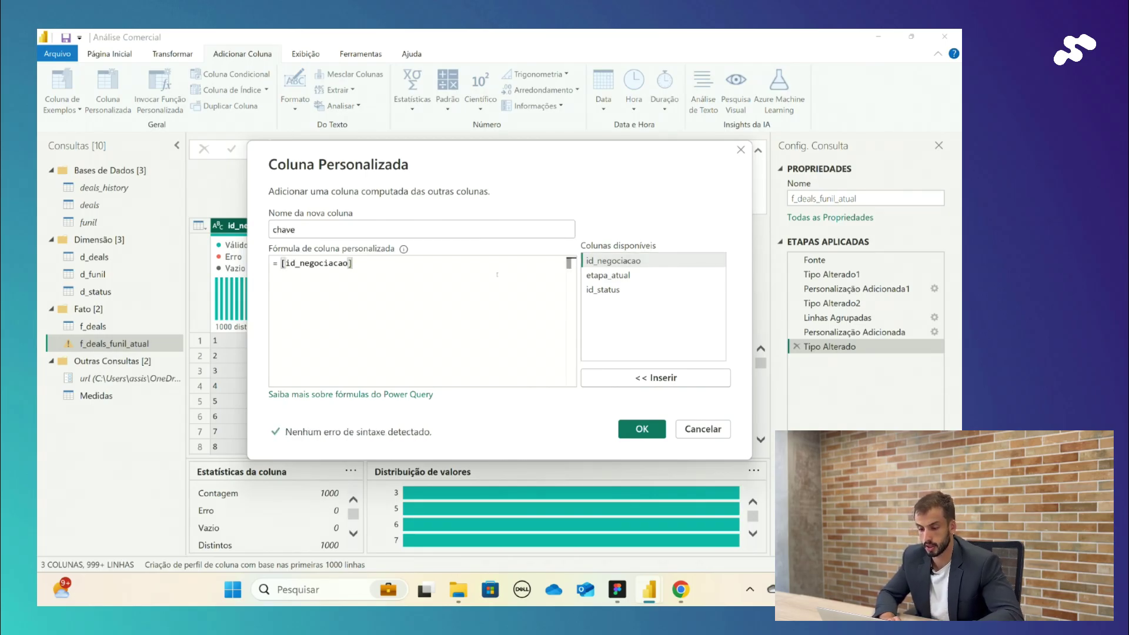
{"action": "type", "text": "& "}
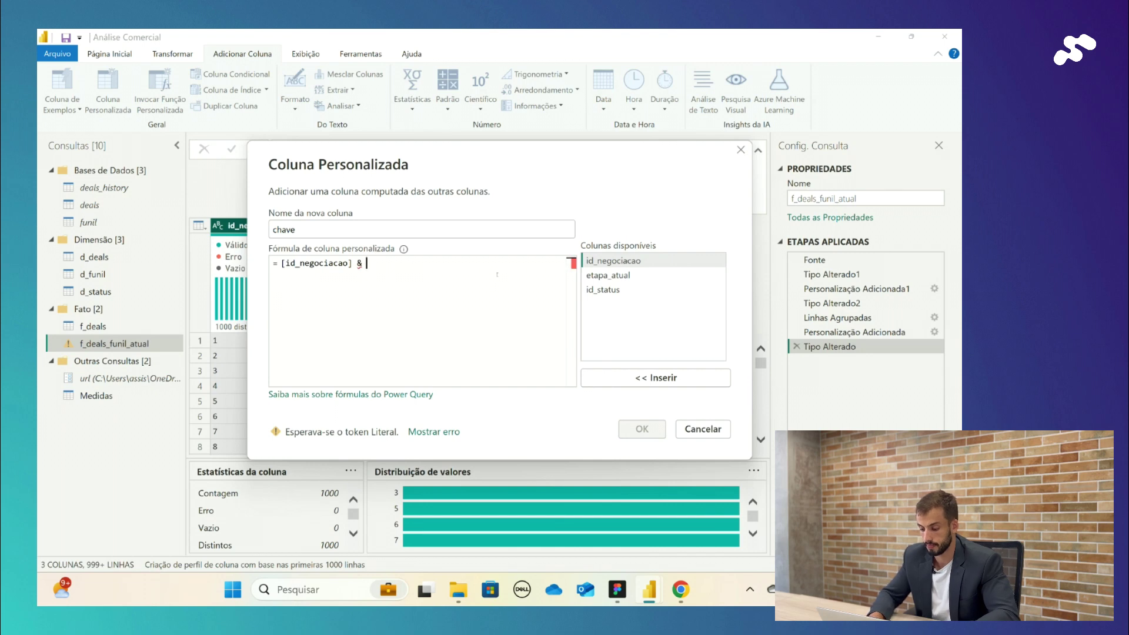
{"action": "type", "text": "\"-"}
{"action": "type", "text": "_\" &"}
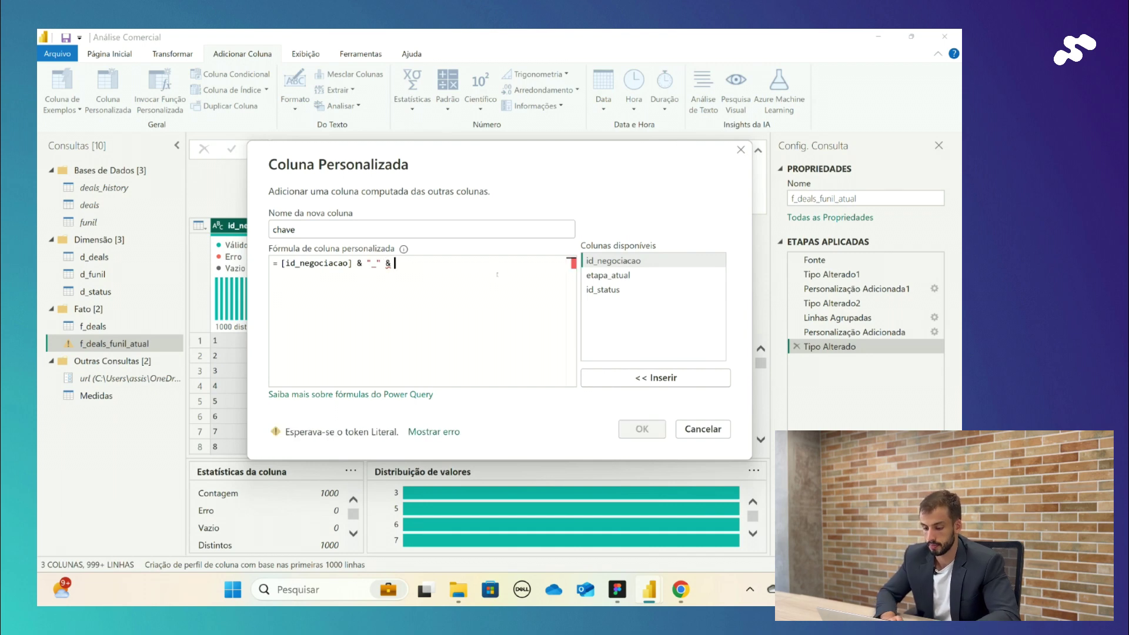
{"action": "double_click", "coordinate": [606, 275]}
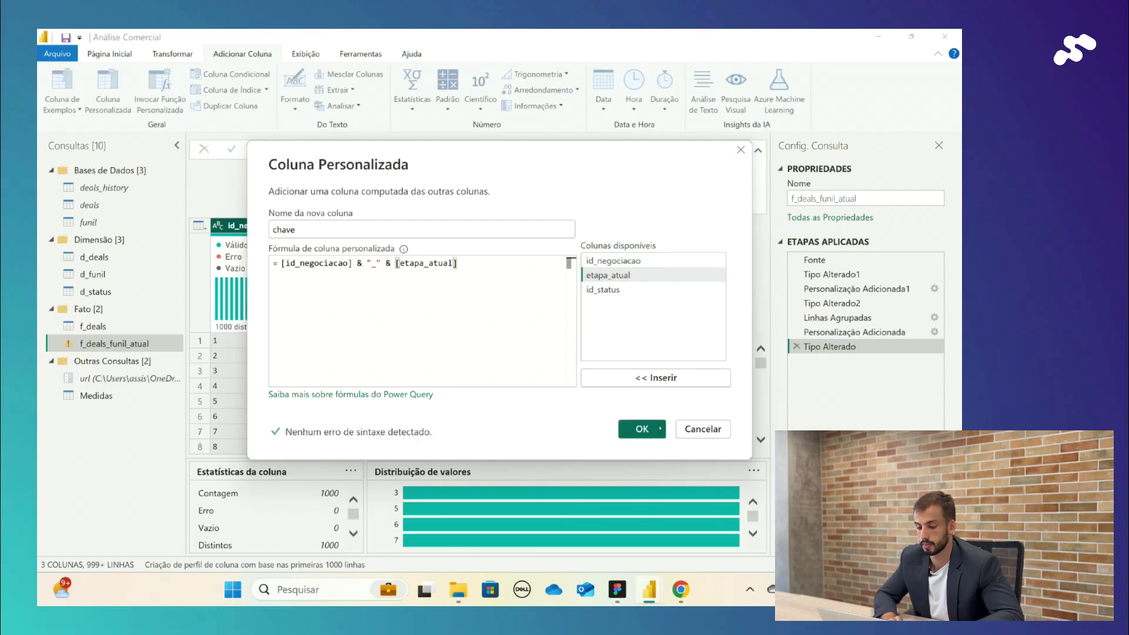
{"action": "left_click", "coordinate": [653, 425]}
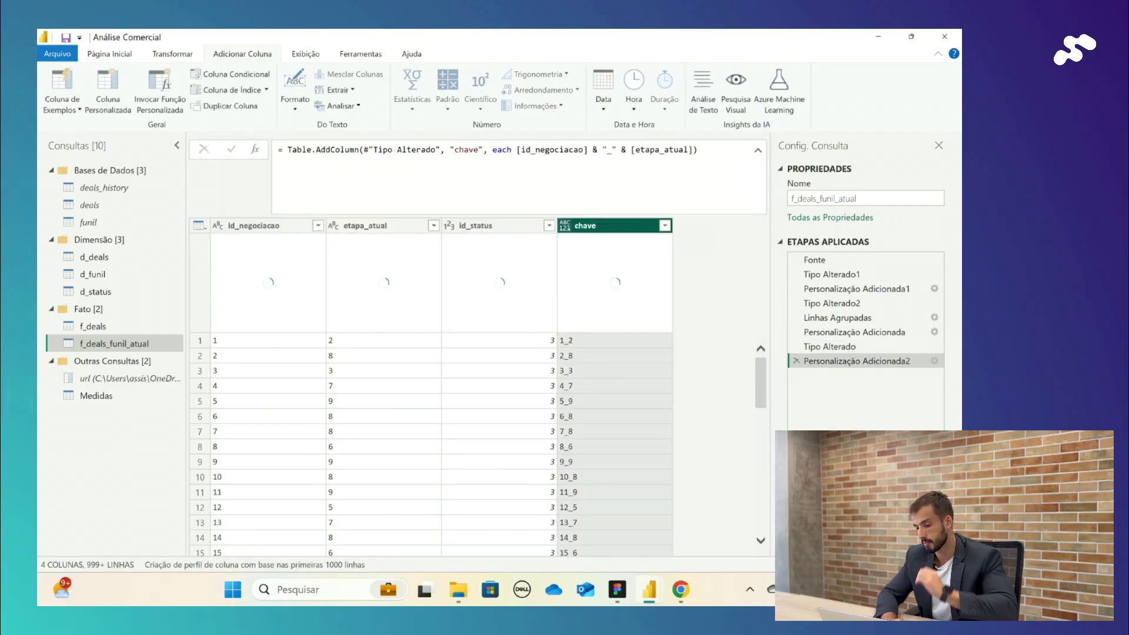
Convert the grouped table's chave column to Texto and check its column statistics and value distribution
{"action": "left_click", "coordinate": [565, 226]}
{"action": "left_click", "coordinate": [604, 361]}
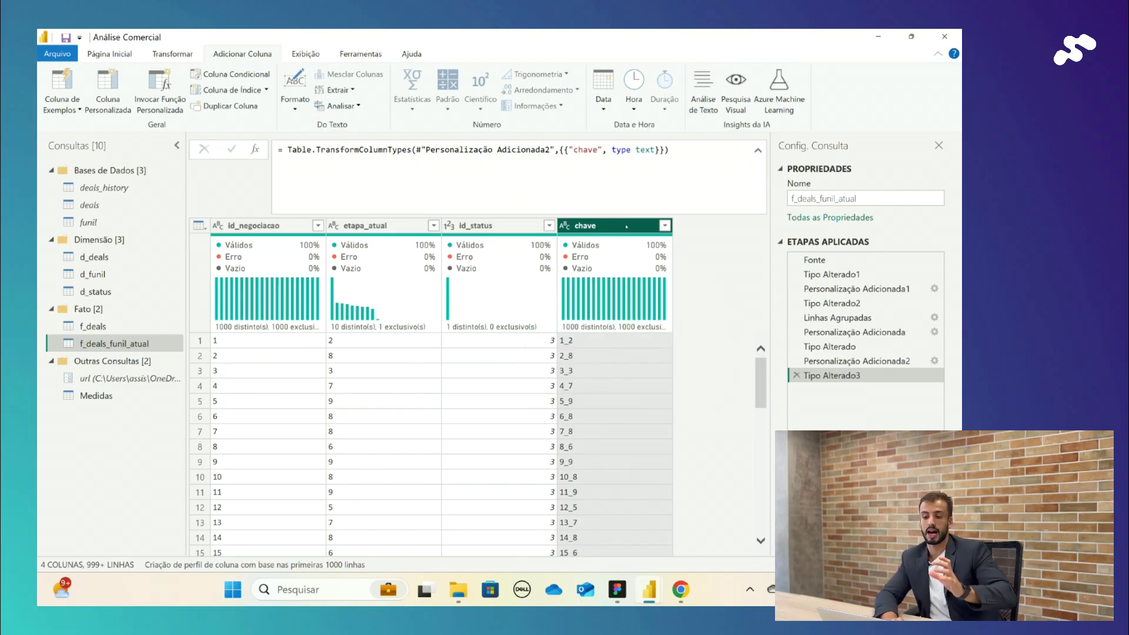
{"action": "left_click", "coordinate": [627, 227]}
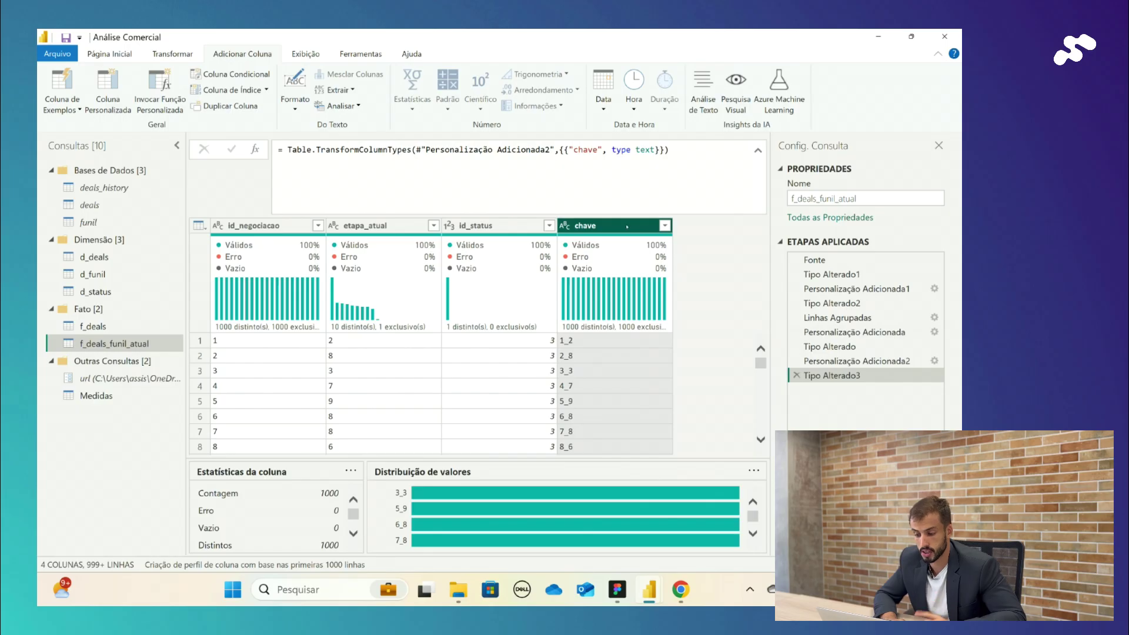
{"action": "left_click", "coordinate": [108, 54]}
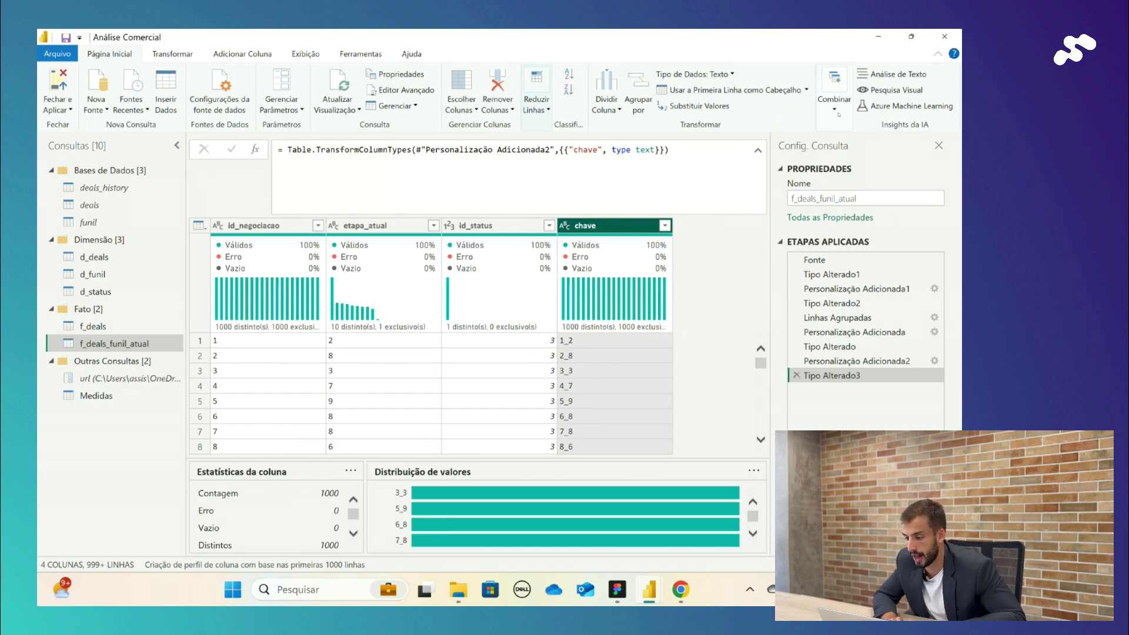
Merge f_deals_funil_atual with itself, matching chave to chave with an Externa esquerda join
{"action": "left_click", "coordinate": [839, 115]}
{"action": "left_click", "coordinate": [853, 142]}
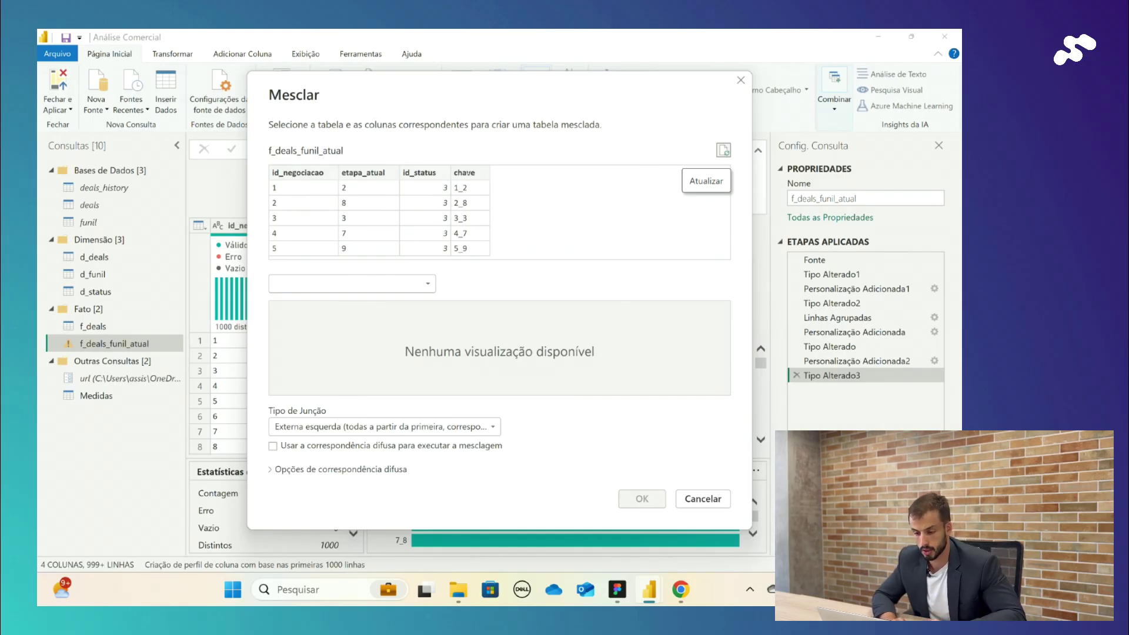
{"action": "left_click", "coordinate": [465, 173]}
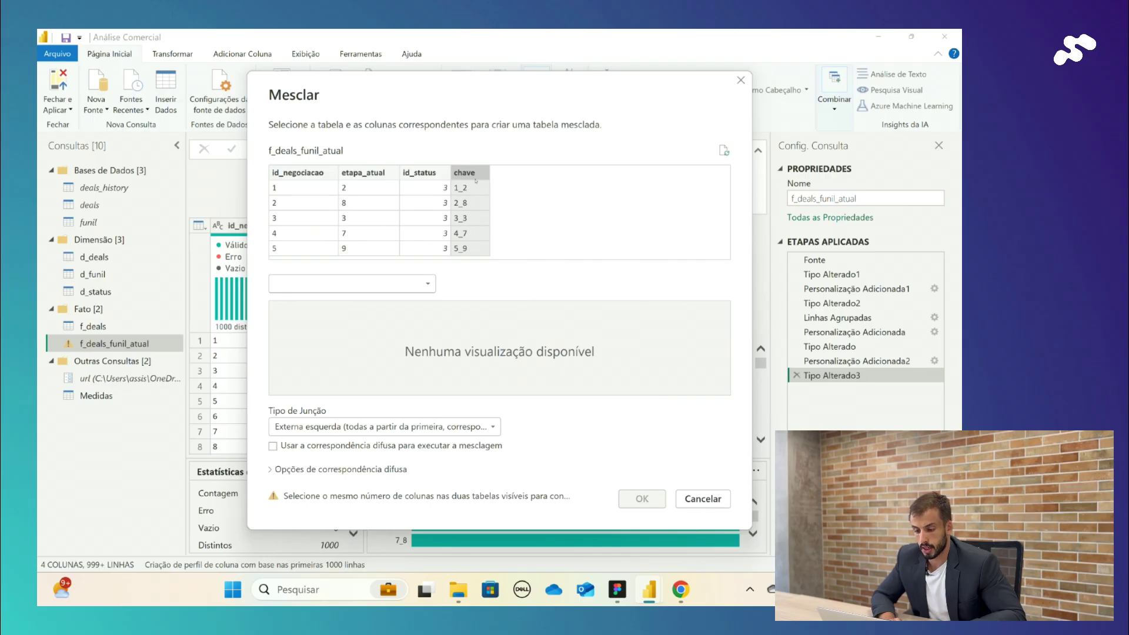
{"action": "left_click", "coordinate": [400, 290]}
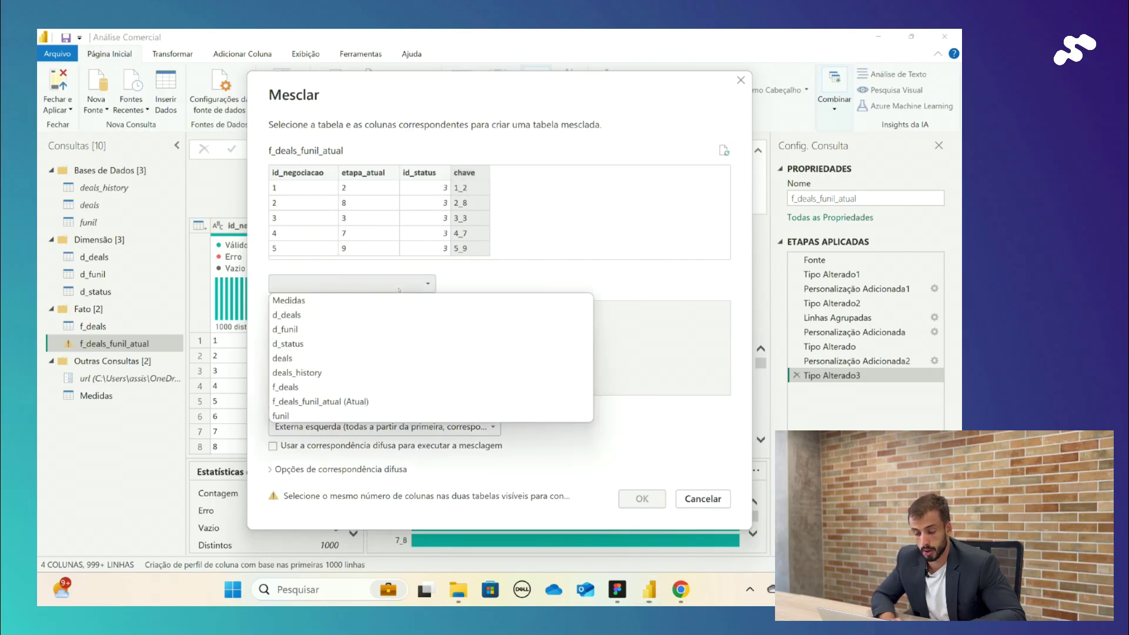
{"action": "left_click", "coordinate": [381, 400]}
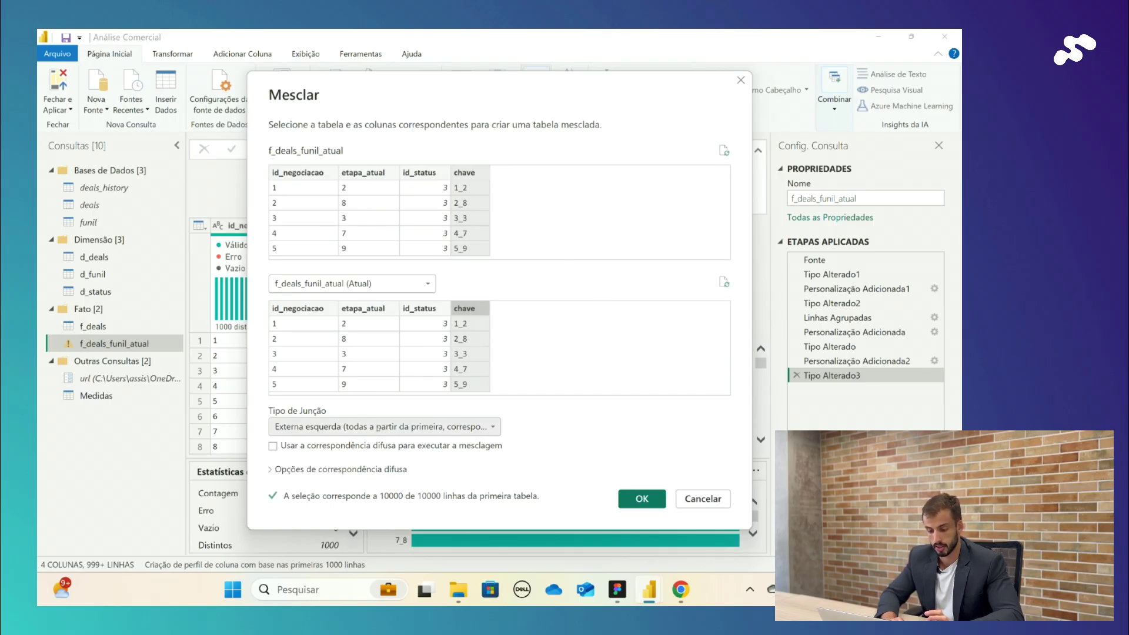
{"action": "left_click", "coordinate": [382, 427]}
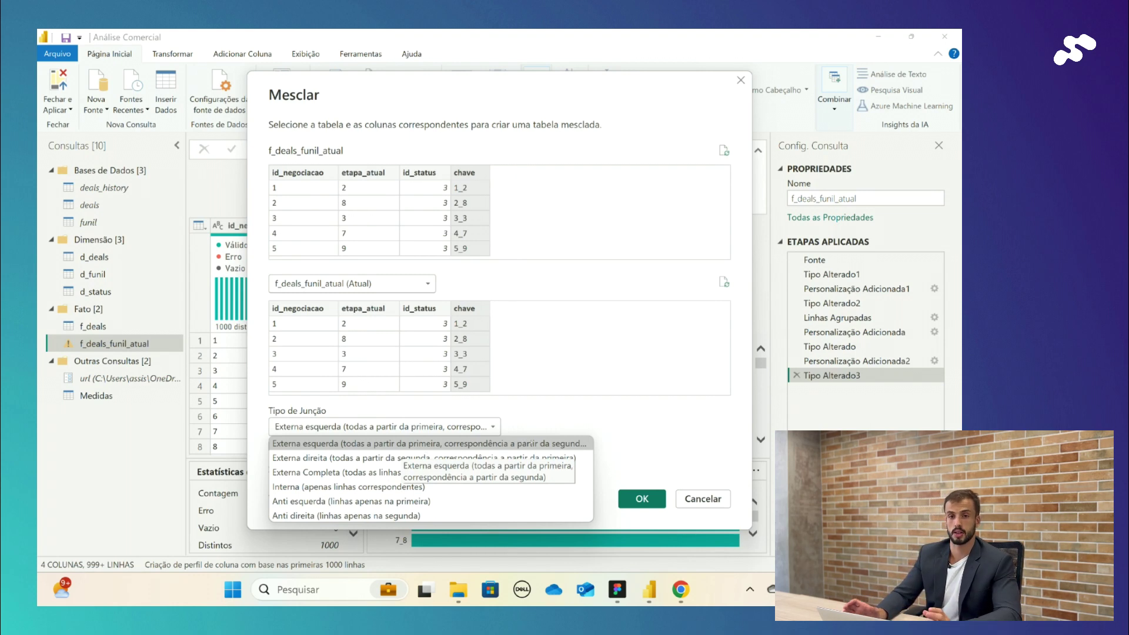
{"action": "left_click", "coordinate": [630, 411]}
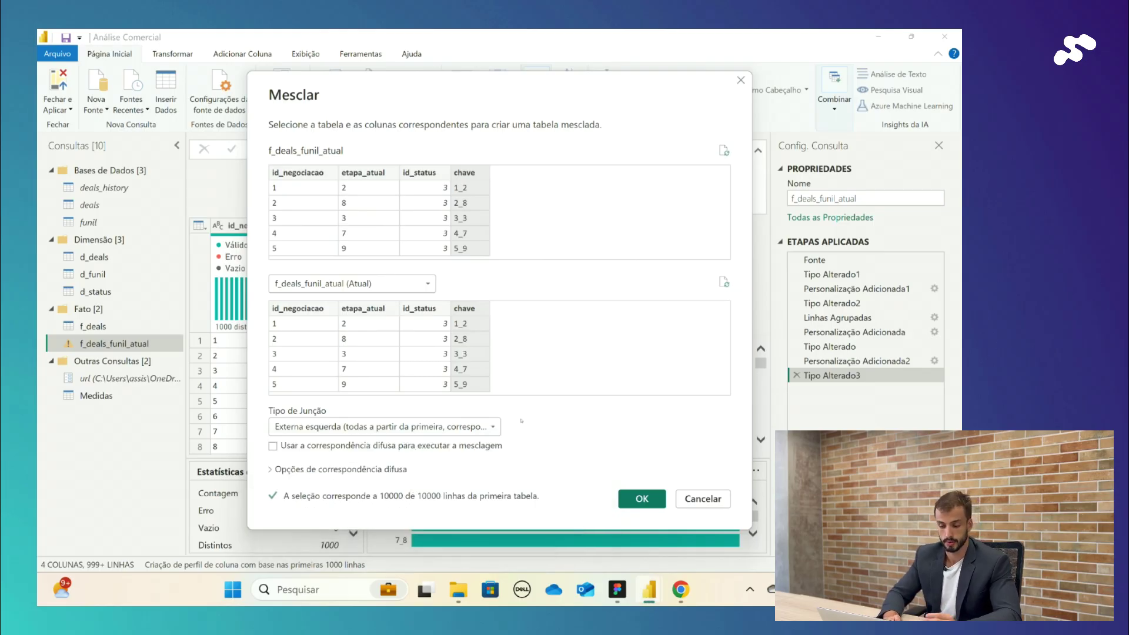
{"action": "left_click", "coordinate": [494, 427]}
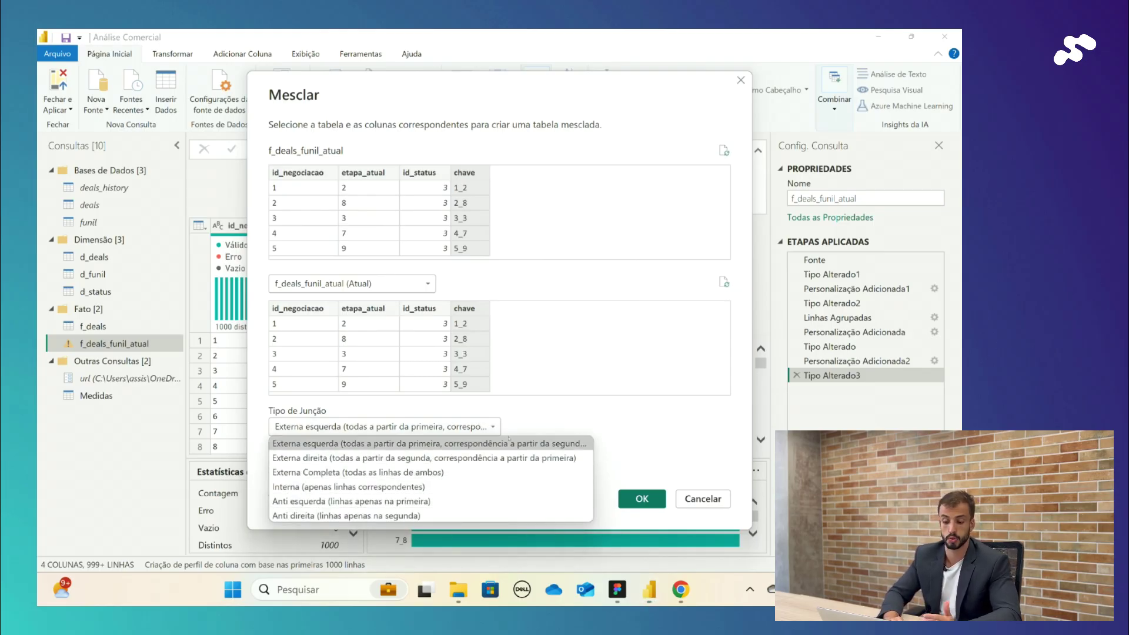
{"action": "left_click", "coordinate": [273, 444]}
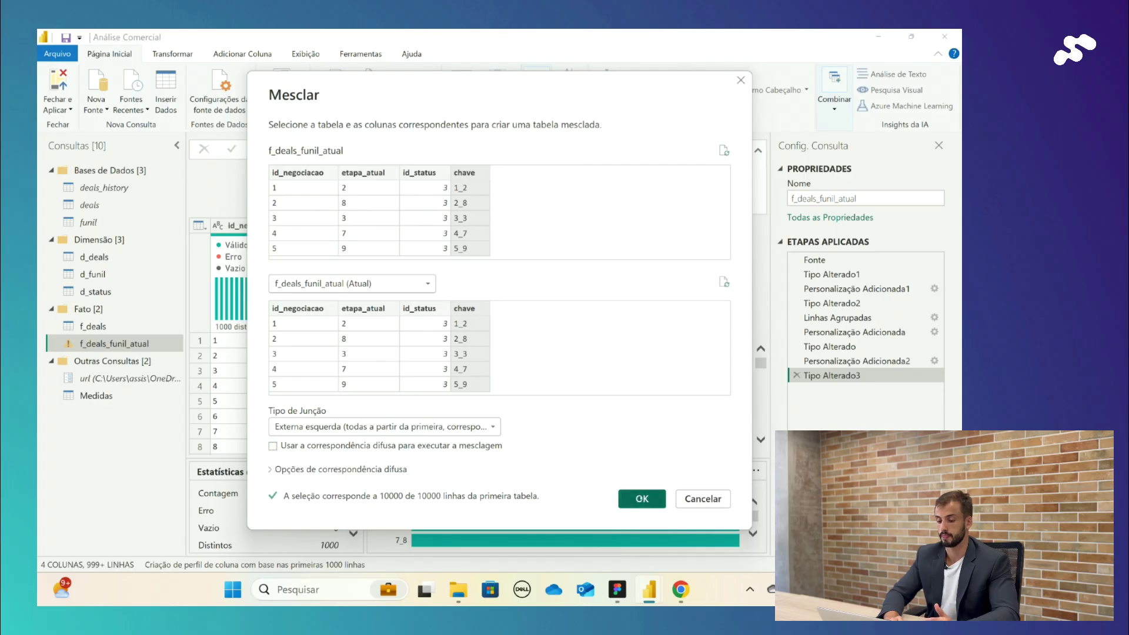
{"action": "left_click", "coordinate": [641, 498]}
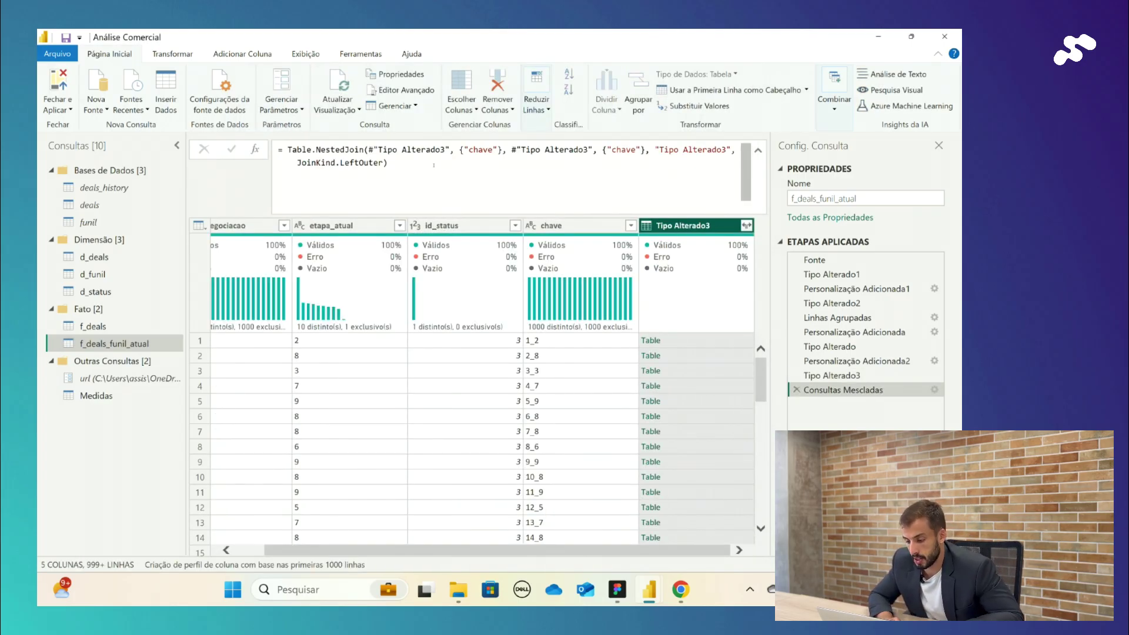
Examine the table and key column arguments of the Table.NestedJoin formula in Consultas Mescladas
{"action": "left_click_drag", "start_coordinate": [418, 168], "coordinate": [277, 149]}
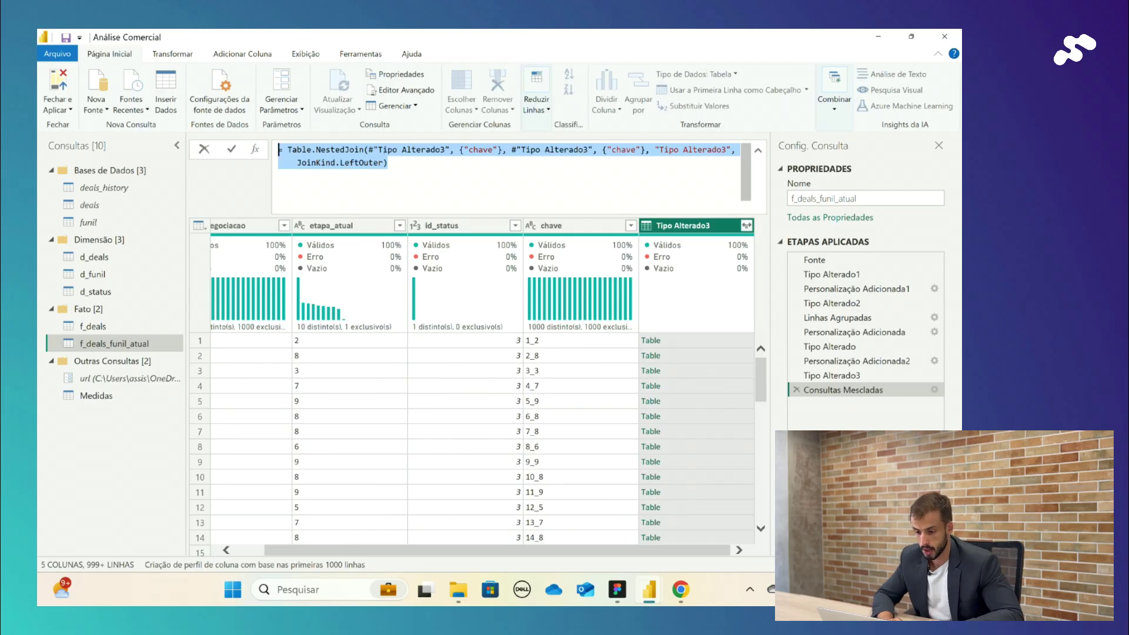
{"action": "left_click", "coordinate": [369, 149]}
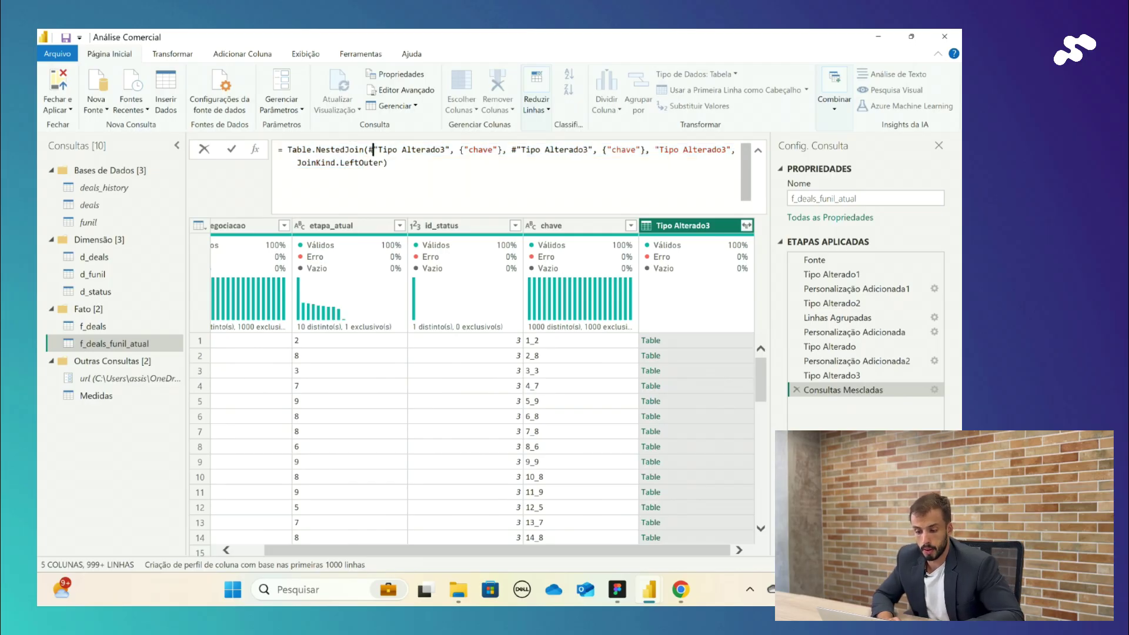
{"action": "left_click_drag", "start_coordinate": [369, 149], "coordinate": [445, 149]}
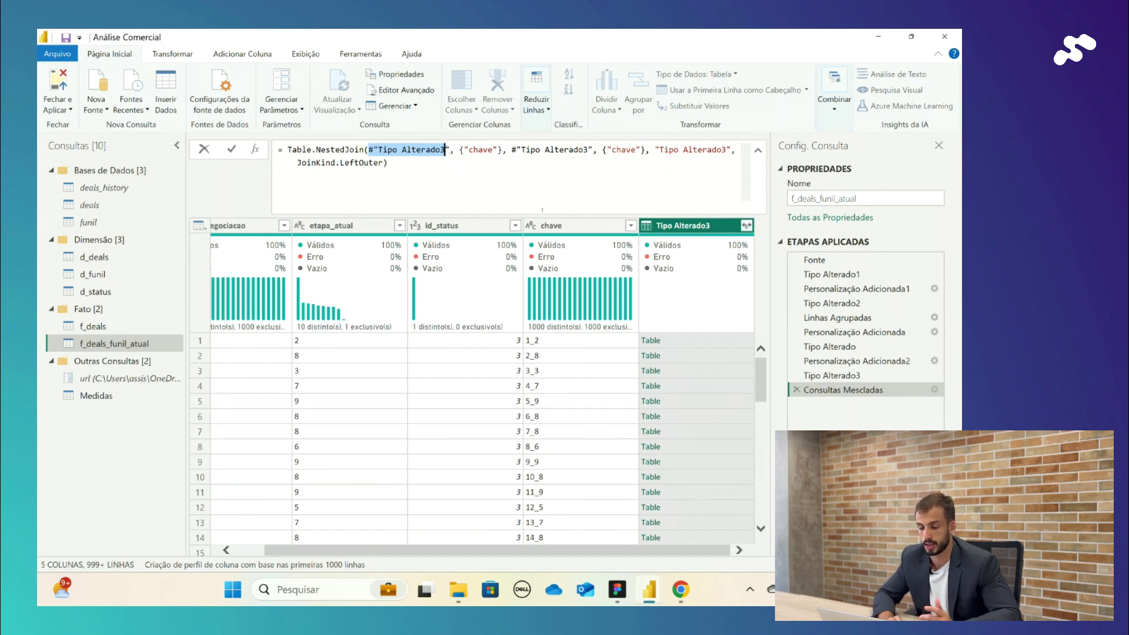
{"action": "double_click", "coordinate": [481, 149]}
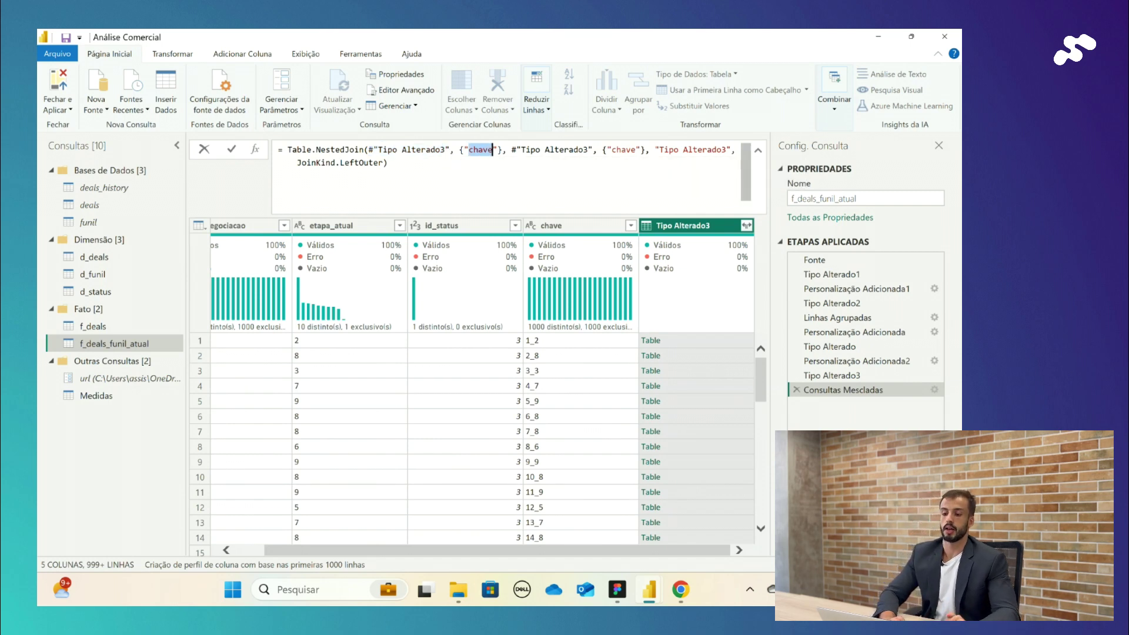
{"action": "left_click_drag", "start_coordinate": [512, 149], "coordinate": [592, 150]}
{"action": "double_click", "coordinate": [622, 149]}
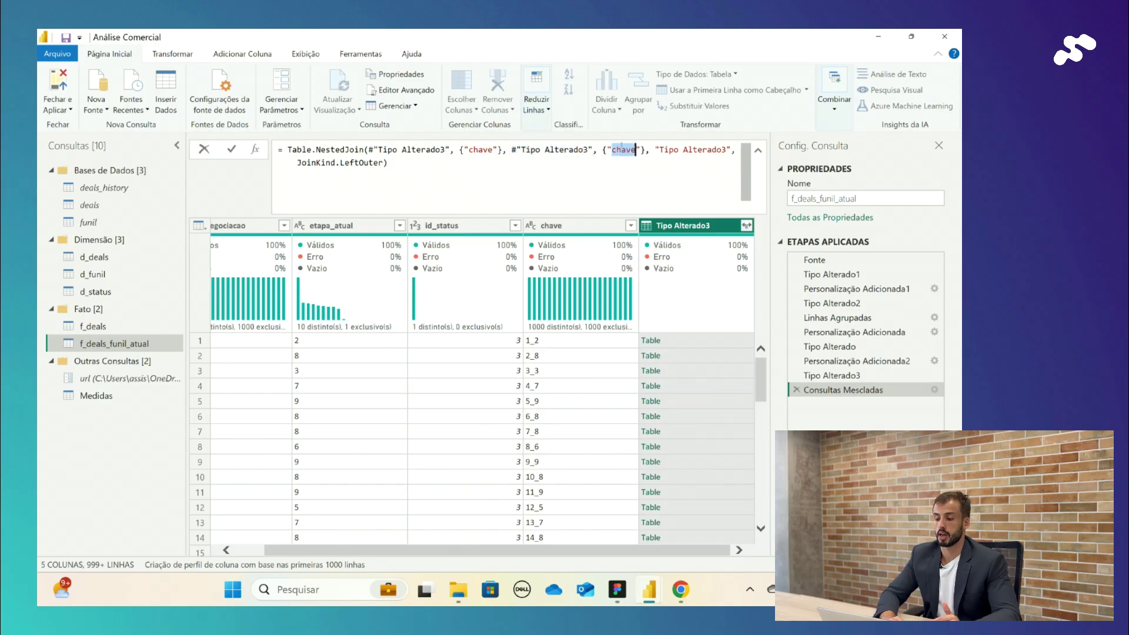
{"action": "key", "text": "Escape"}
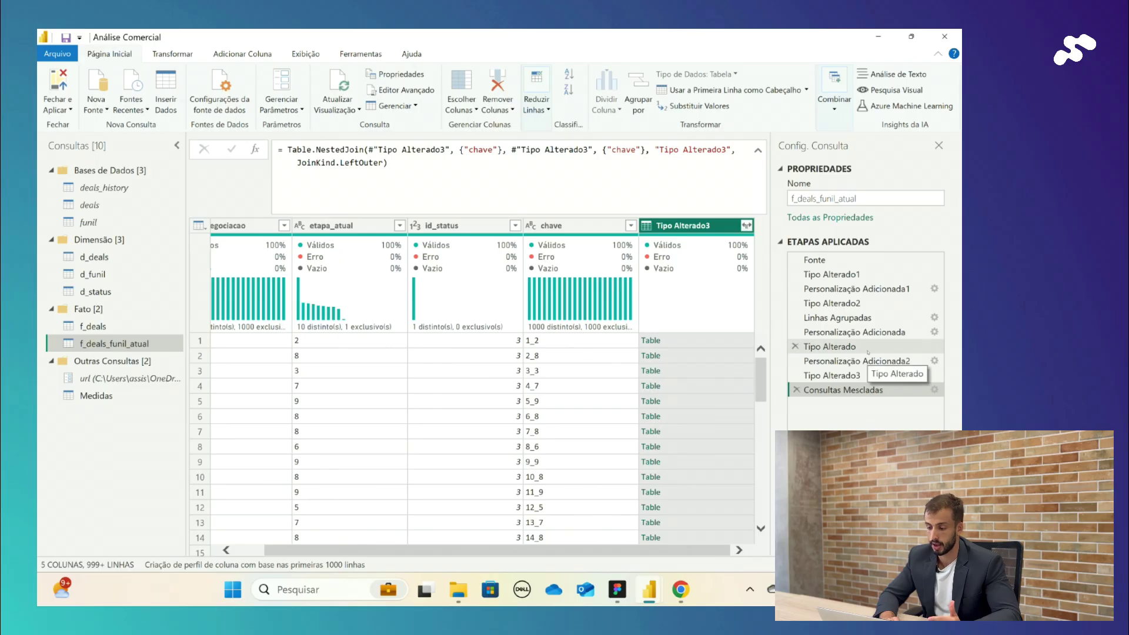
Review the steps back to Tipo Alterado2 and make #"Tipo Alterado2" the second table in the Consultas Mescladas formula
{"action": "left_click", "coordinate": [868, 350]}
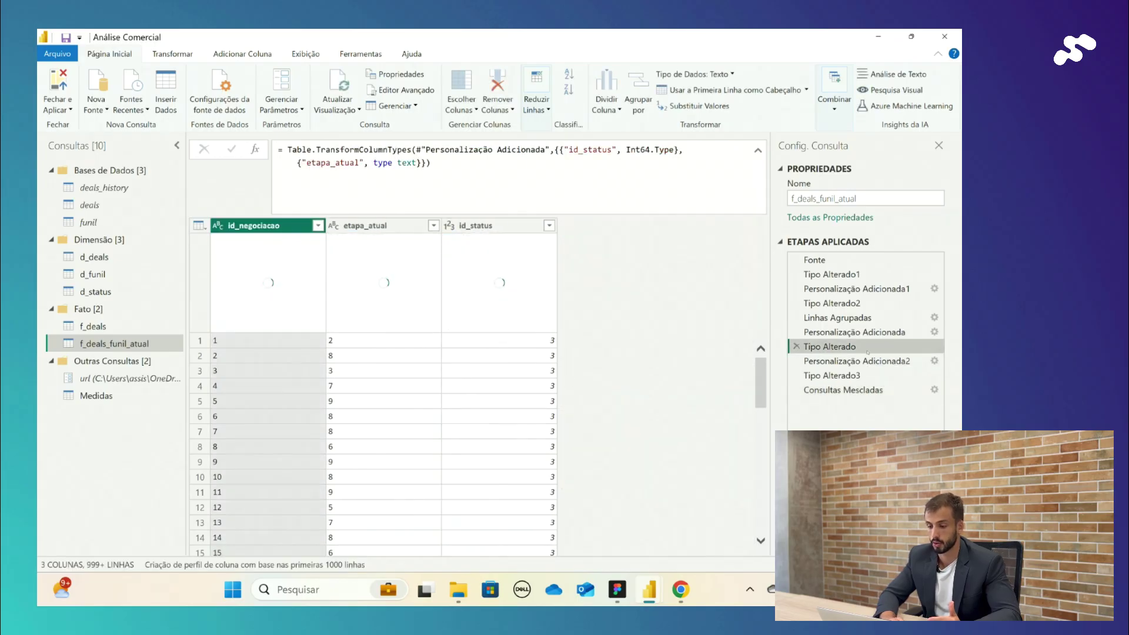
{"action": "left_click", "coordinate": [888, 334]}
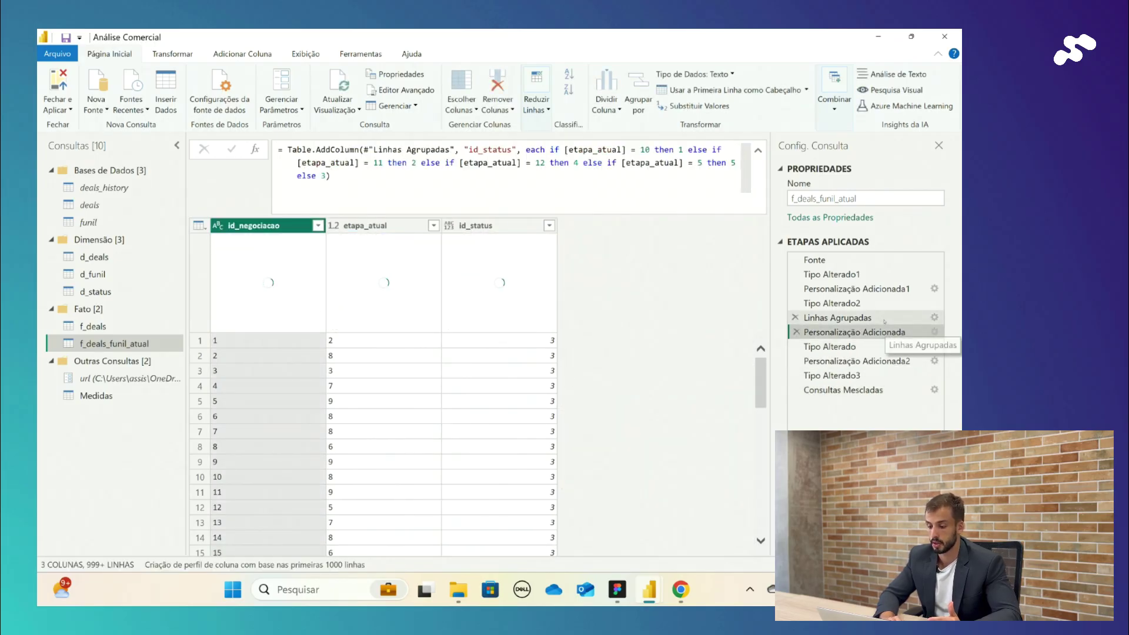
{"action": "left_click", "coordinate": [884, 320]}
{"action": "left_click", "coordinate": [877, 303]}
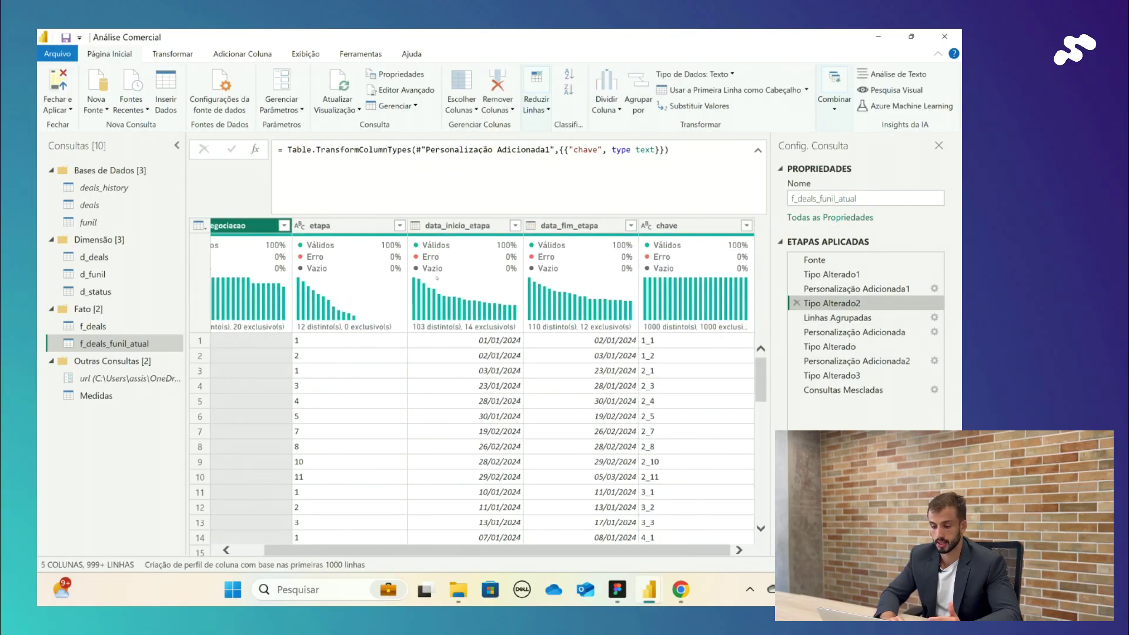
{"action": "left_click", "coordinate": [866, 389]}
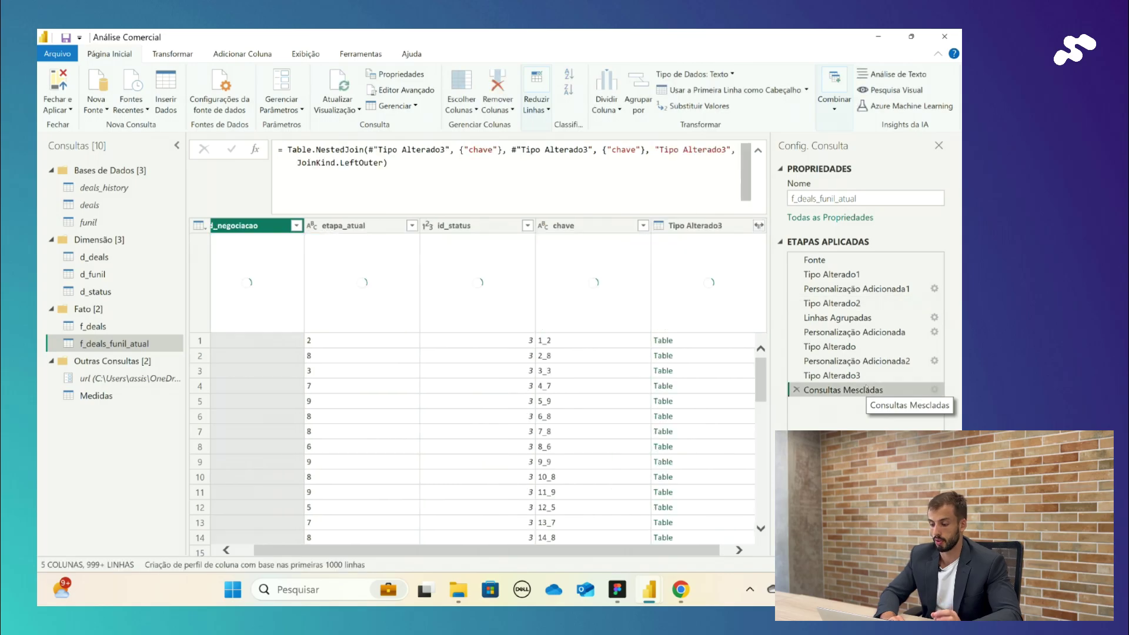
{"action": "double_click", "coordinate": [588, 149]}
{"action": "type", "text": "Alterado2"}
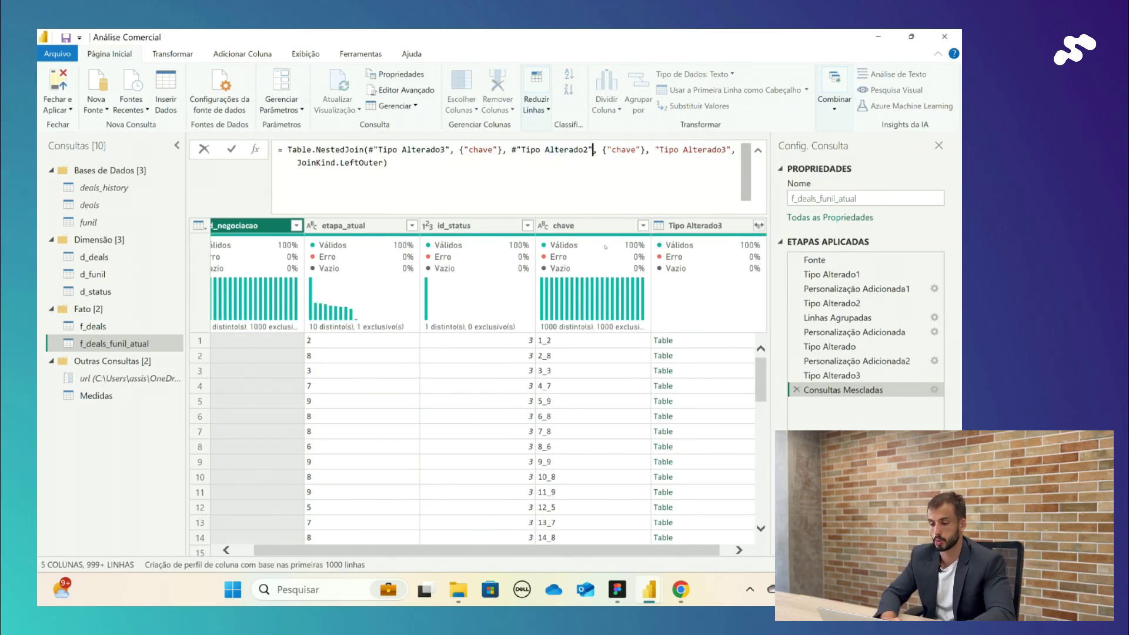
{"action": "key", "text": "Return"}
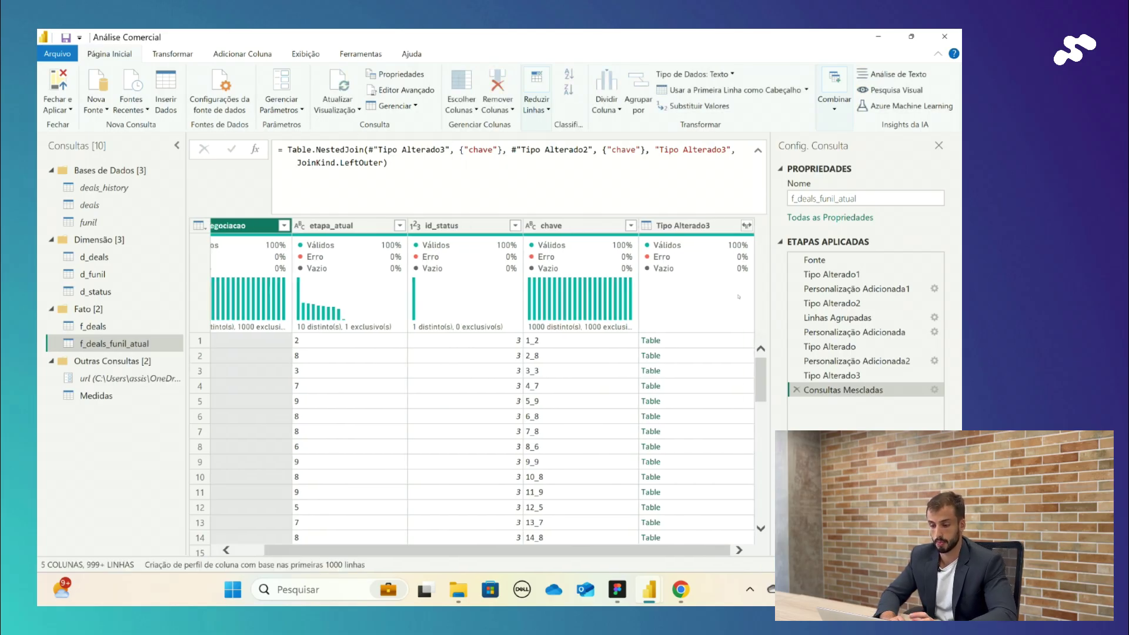
Compare the columns available for expansion with Tipo Alterado2 and with Tipo Alterado3 as second merge table, ending on Tipo Alterado2
{"action": "left_click", "coordinate": [747, 226]}
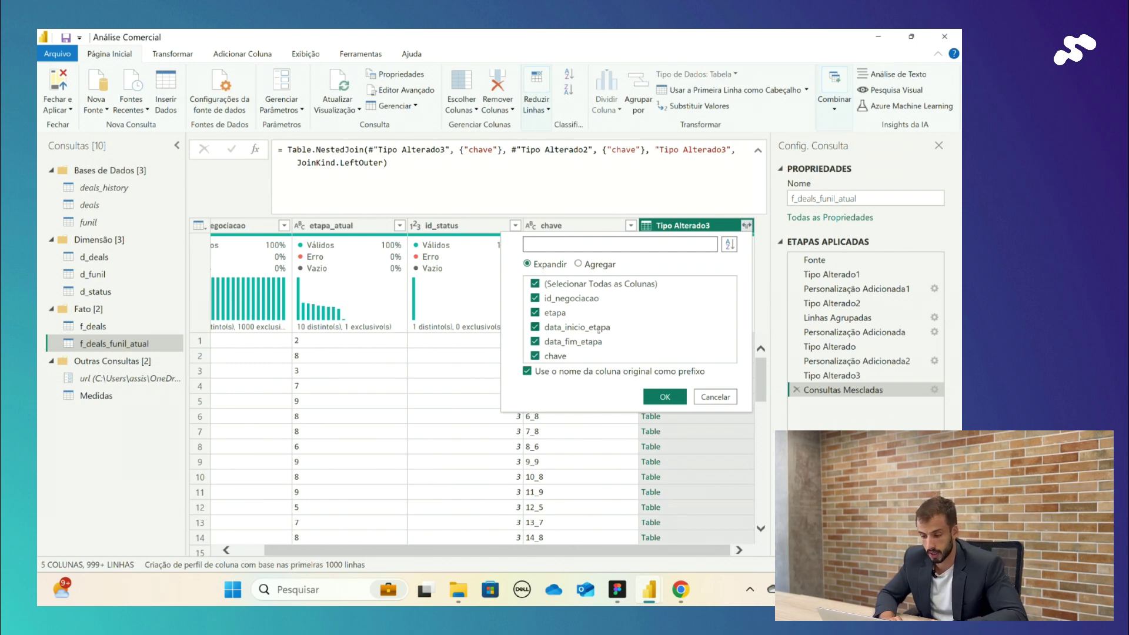
{"action": "left_click", "coordinate": [713, 397]}
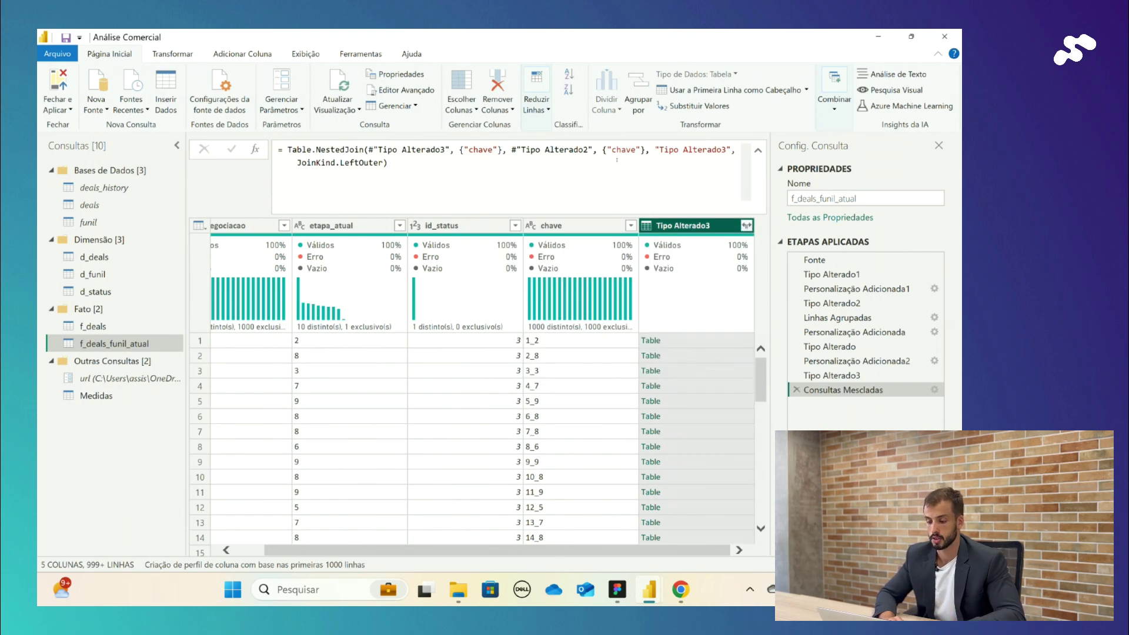
{"action": "key", "text": "BackSpace"}
{"action": "type", "text": "3"}
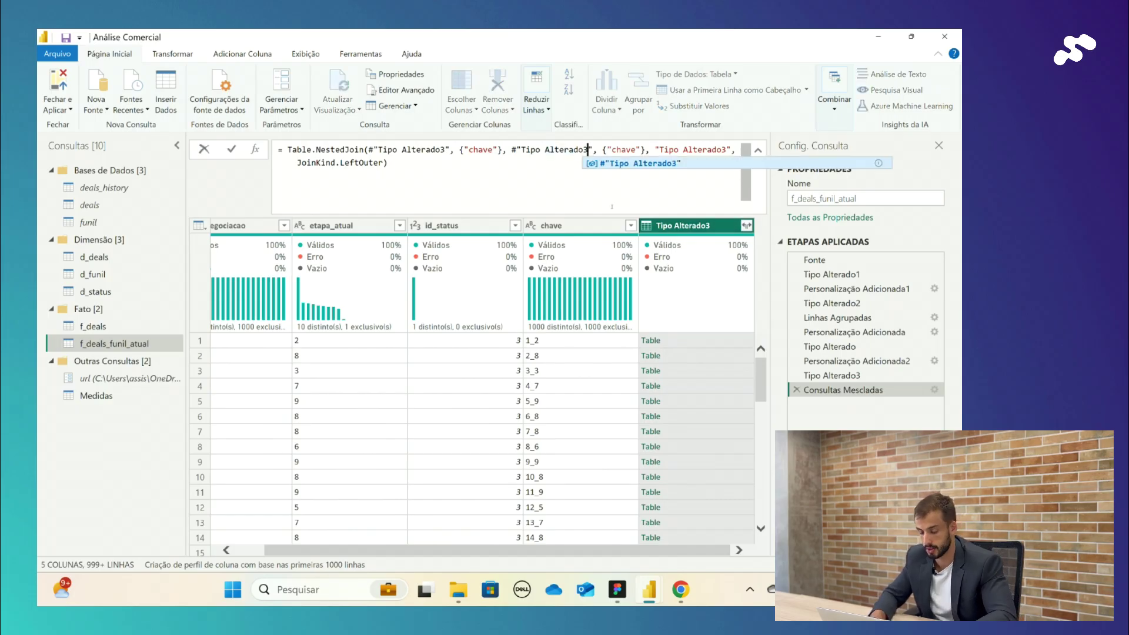
{"action": "key", "text": "Return"}
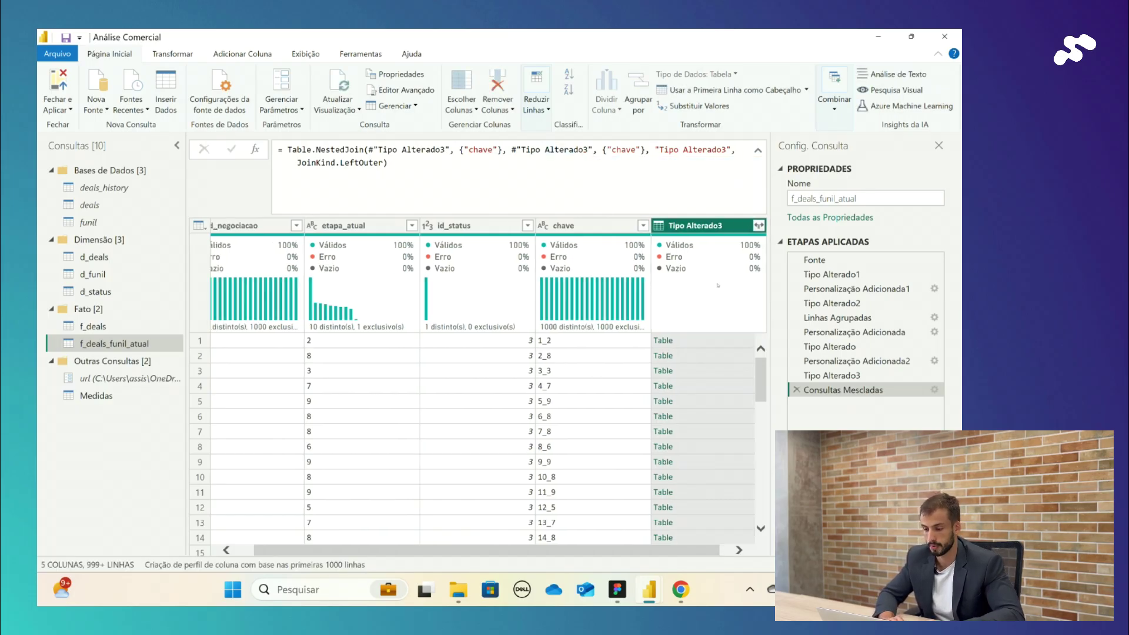
{"action": "left_click", "coordinate": [759, 225]}
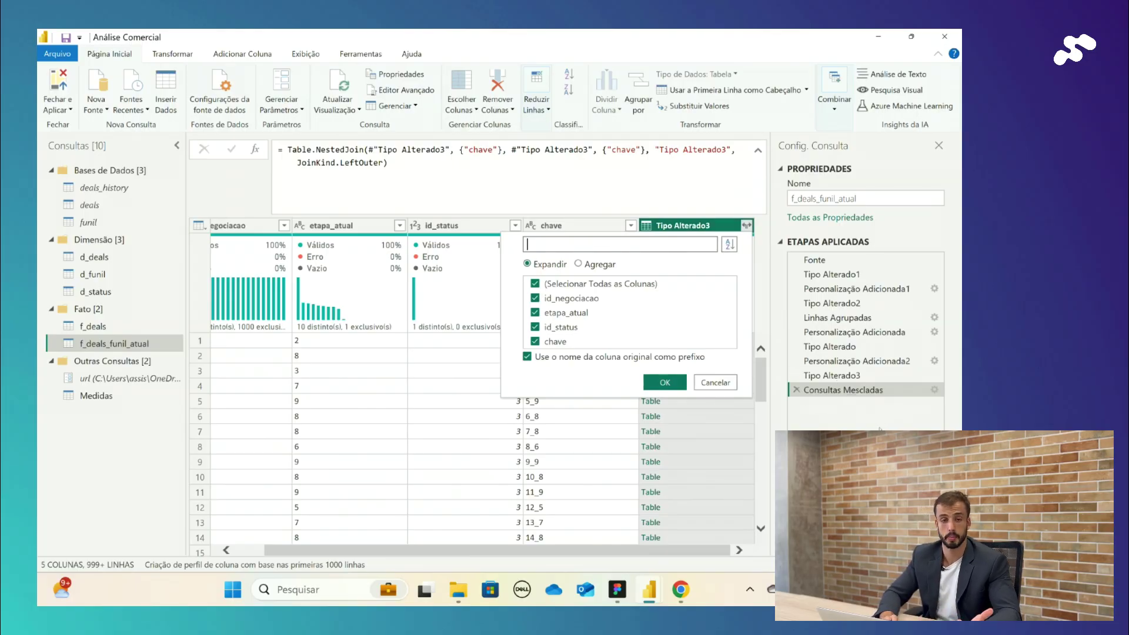
{"action": "left_click", "coordinate": [715, 382]}
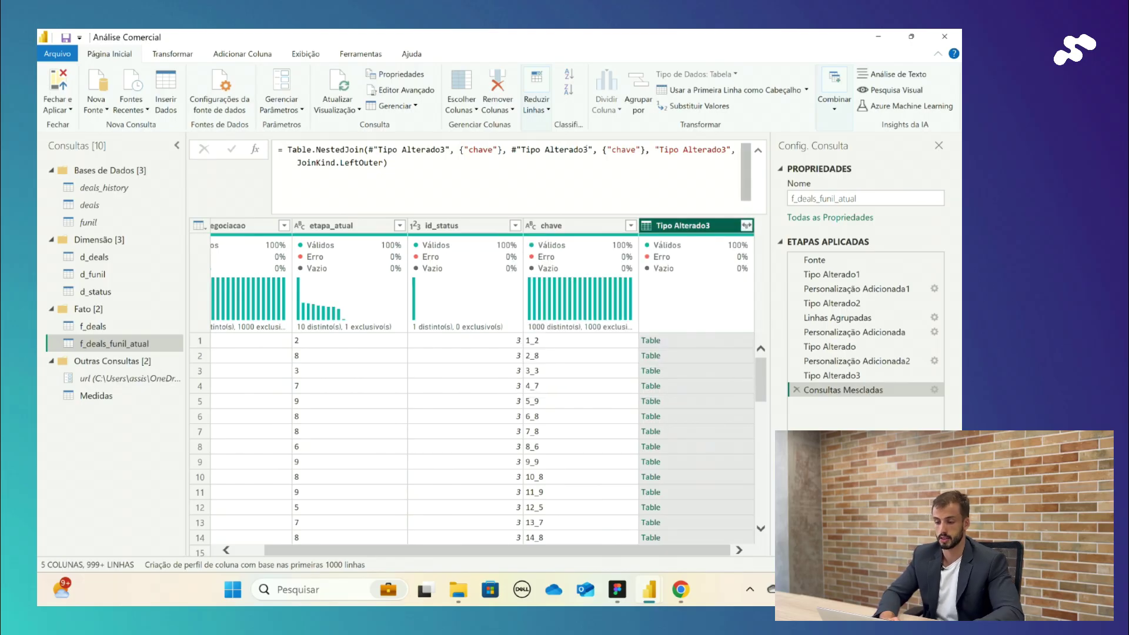
{"action": "key", "text": "BackSpace"}
{"action": "type", "text": "2"}
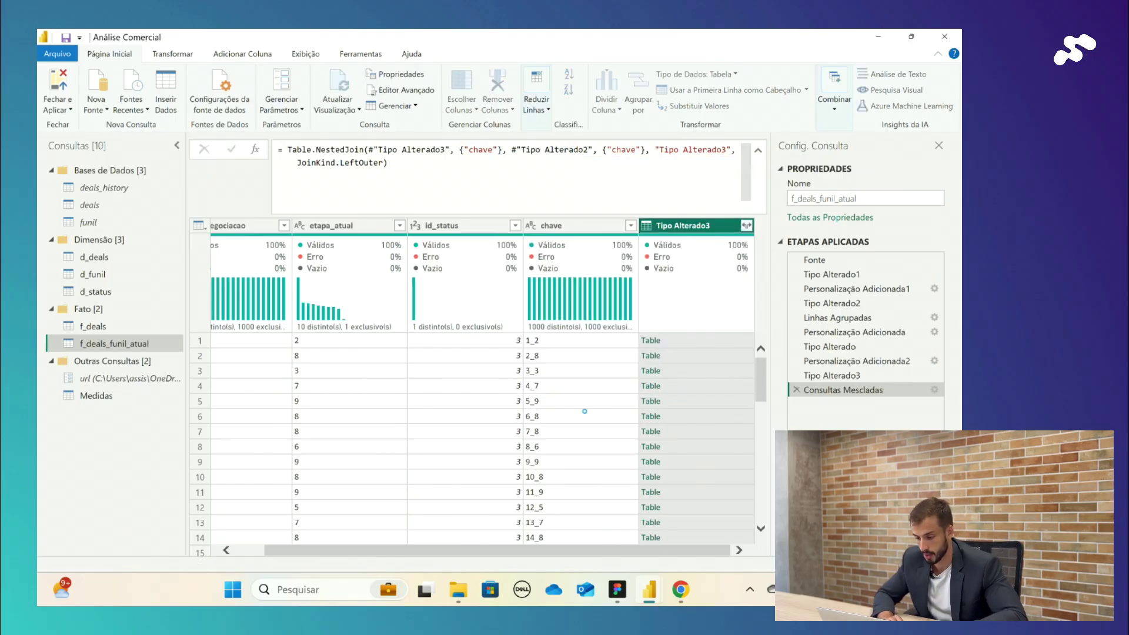
Expand only data_inicio_etapa and data_fim_etapa from the merged Tipo Alterado3 column, without the original column name as prefix
{"action": "left_click", "coordinate": [746, 225]}
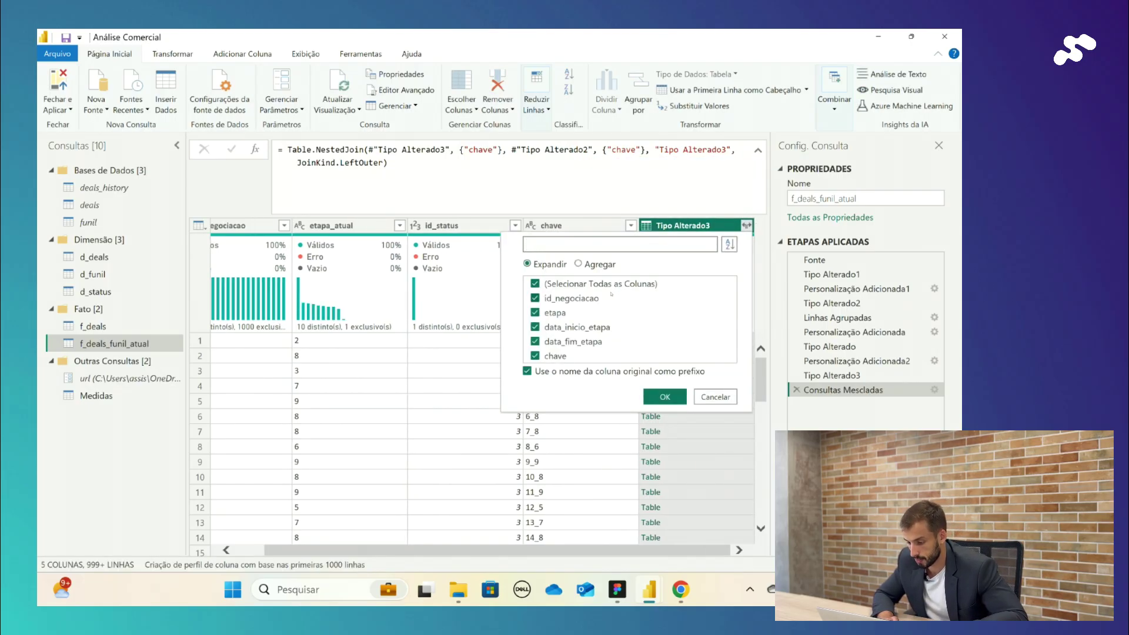
{"action": "left_click", "coordinate": [535, 283]}
{"action": "left_click", "coordinate": [527, 371]}
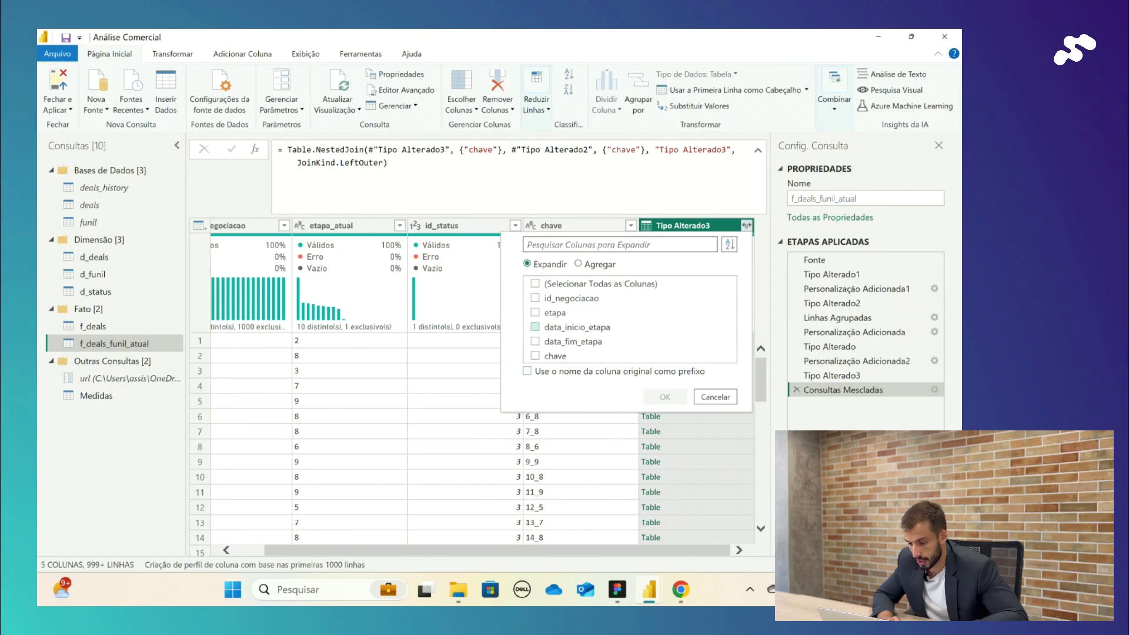
{"action": "left_click", "coordinate": [535, 326]}
{"action": "left_click", "coordinate": [535, 341]}
{"action": "left_click", "coordinate": [662, 396]}
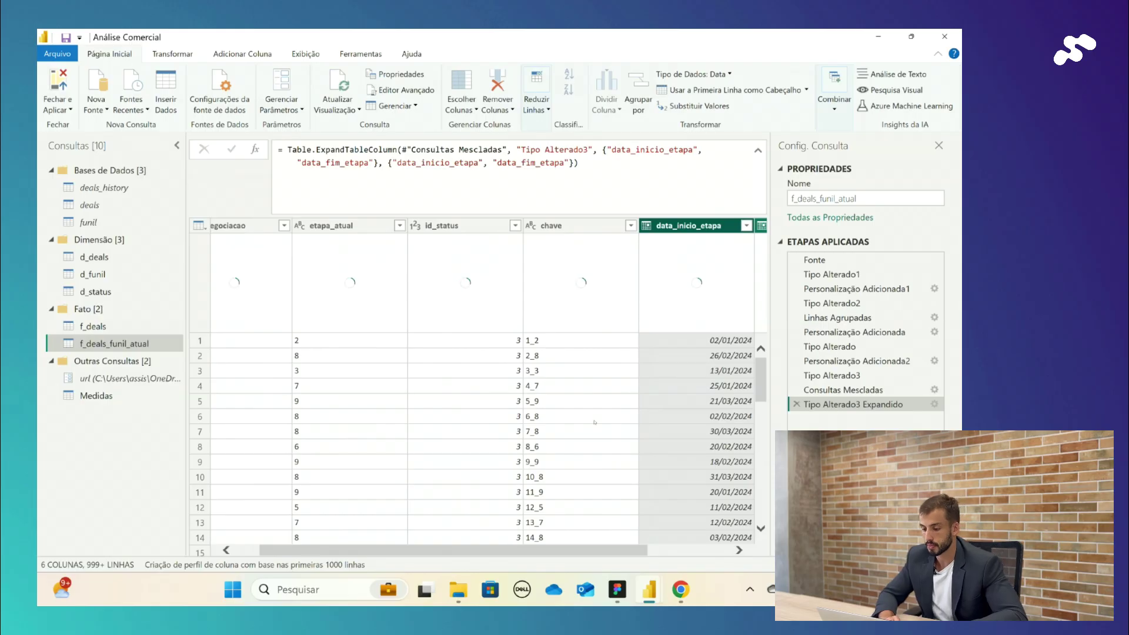
Check the chave column's value distribution and remove the column from the merged table
{"action": "left_click", "coordinate": [443, 293]}
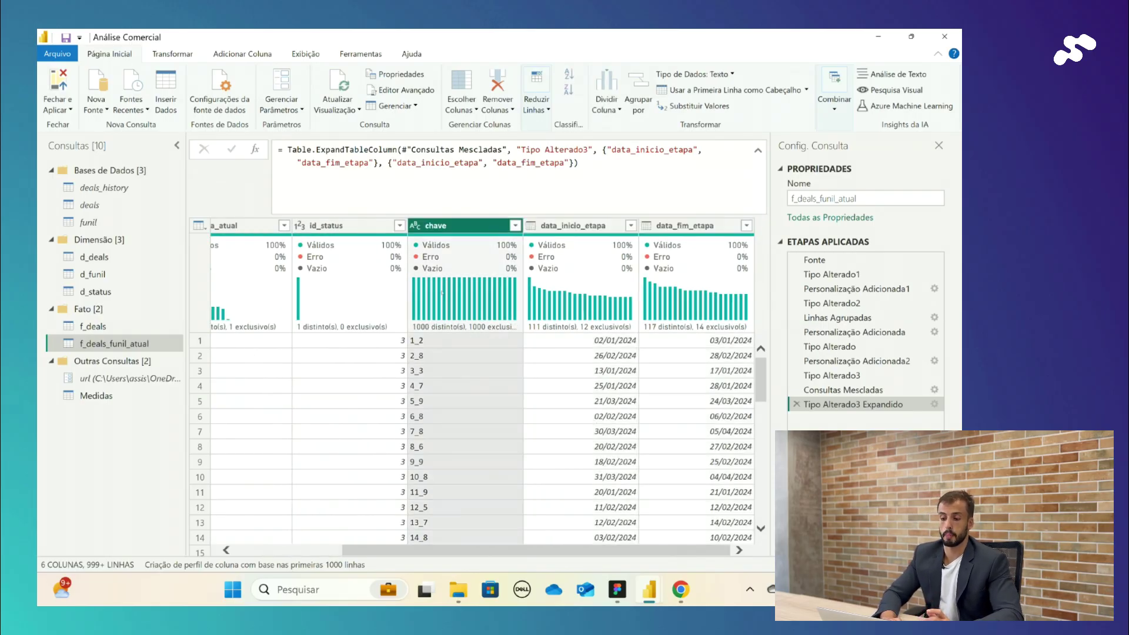
{"action": "mouse_move", "coordinate": [443, 292]}
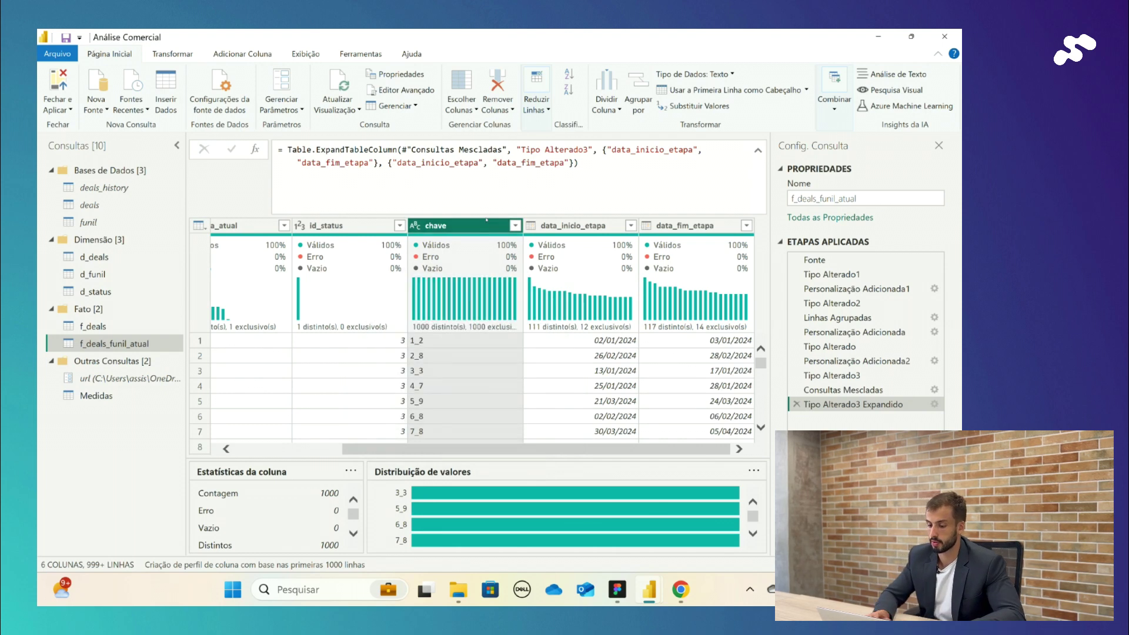
{"action": "key", "text": "Delete"}
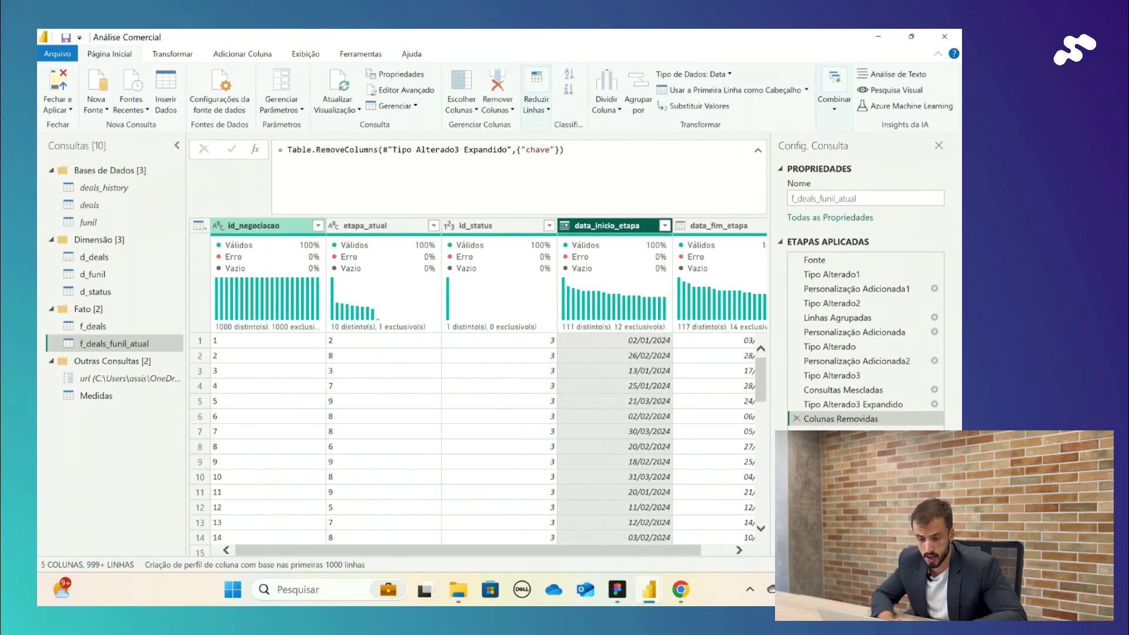
Change the data type of the id_negociacao and etapa_atual columns to whole number (Número Inteiro)
{"action": "left_click", "coordinate": [217, 225]}
{"action": "left_click", "coordinate": [259, 265]}
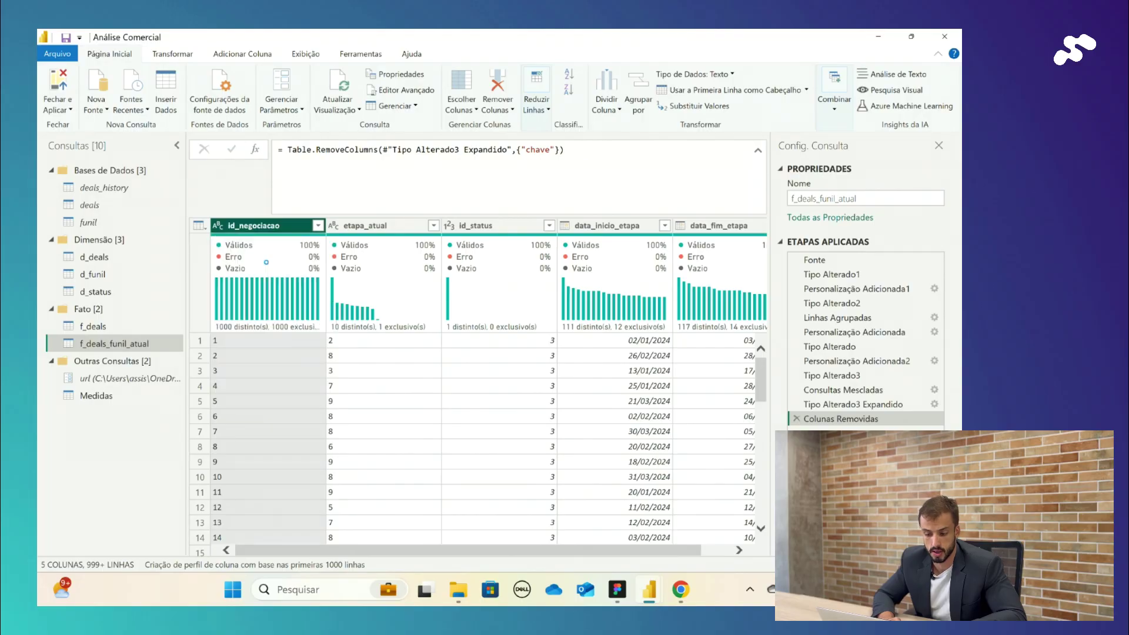
{"action": "left_click", "coordinate": [333, 225]}
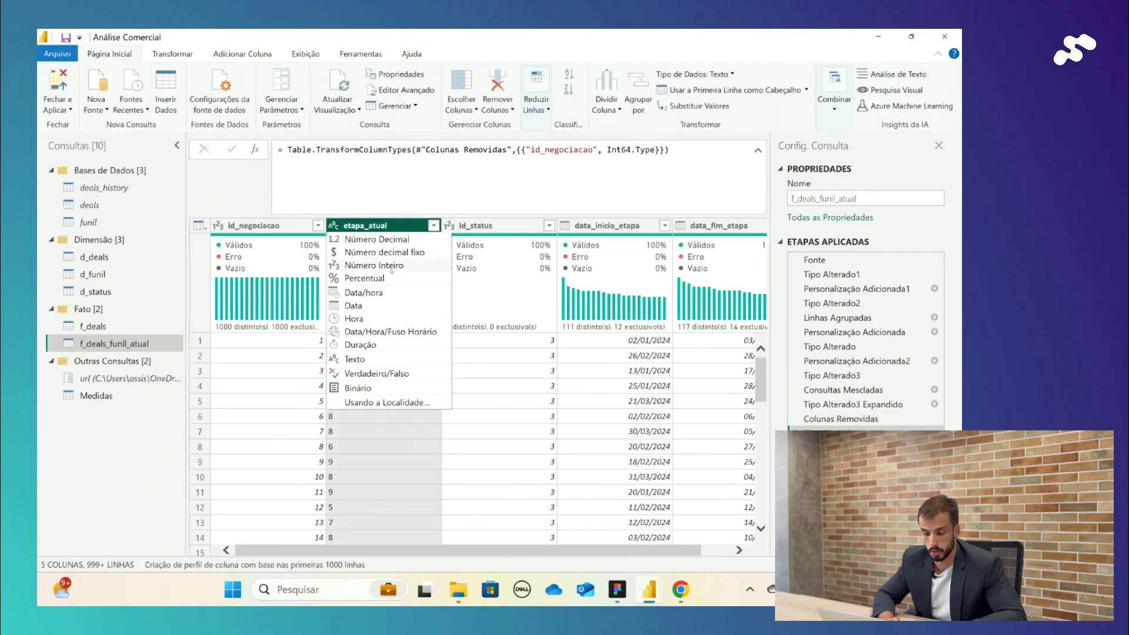
{"action": "left_click", "coordinate": [372, 265]}
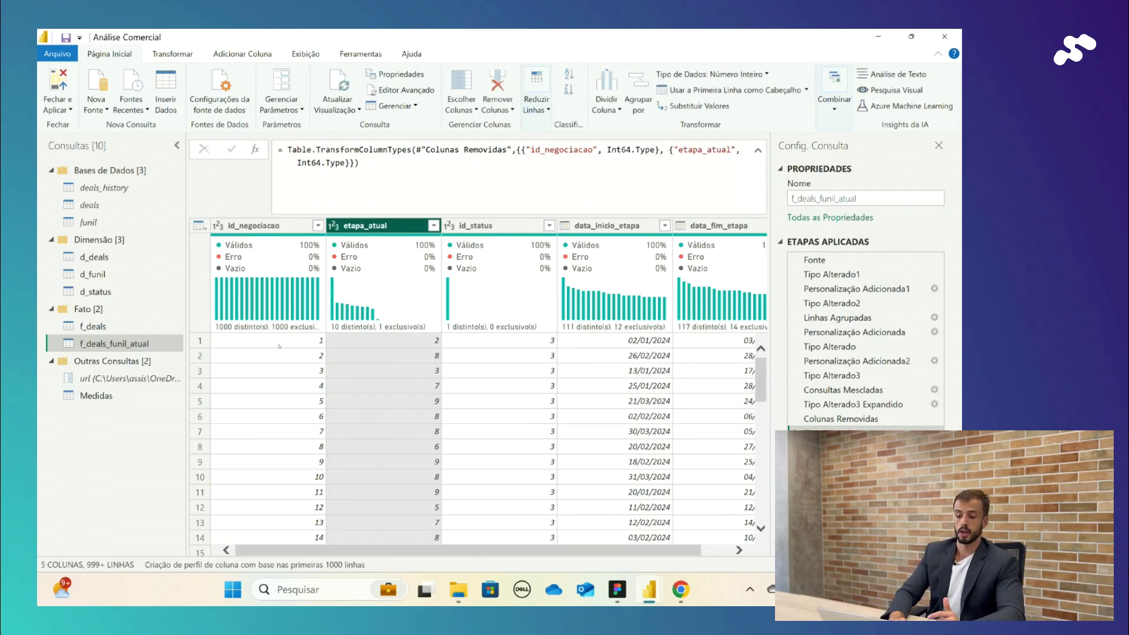
Check the first row of f_deals_funil_atual across deal ID, current stage, status, and stage start and end dates
{"action": "left_click", "coordinate": [280, 345]}
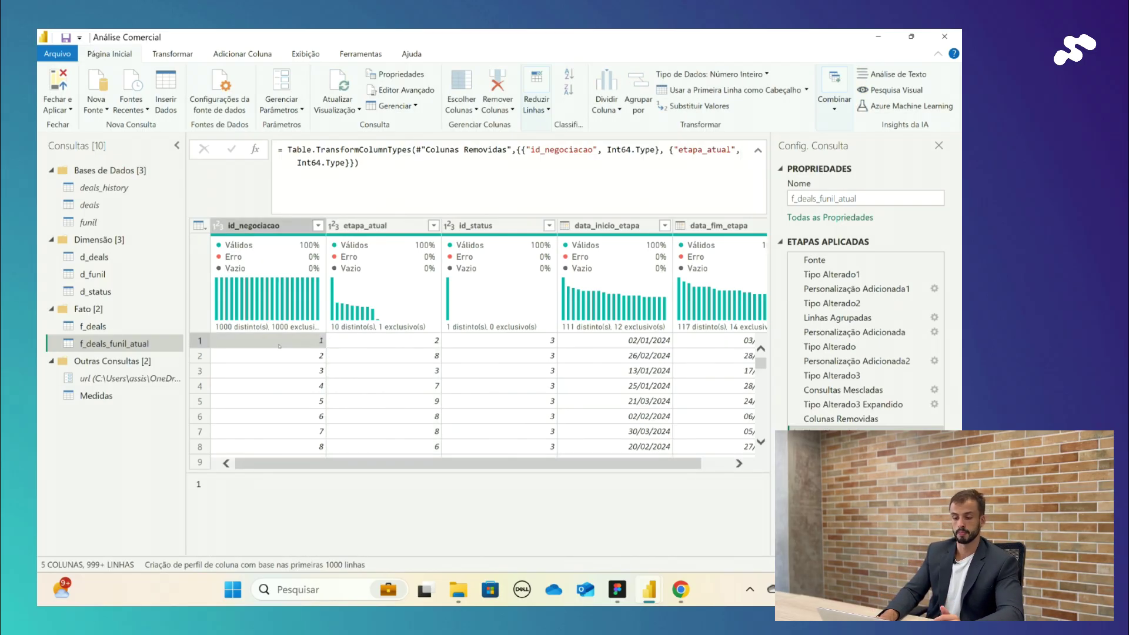
{"action": "key", "text": "Right"}
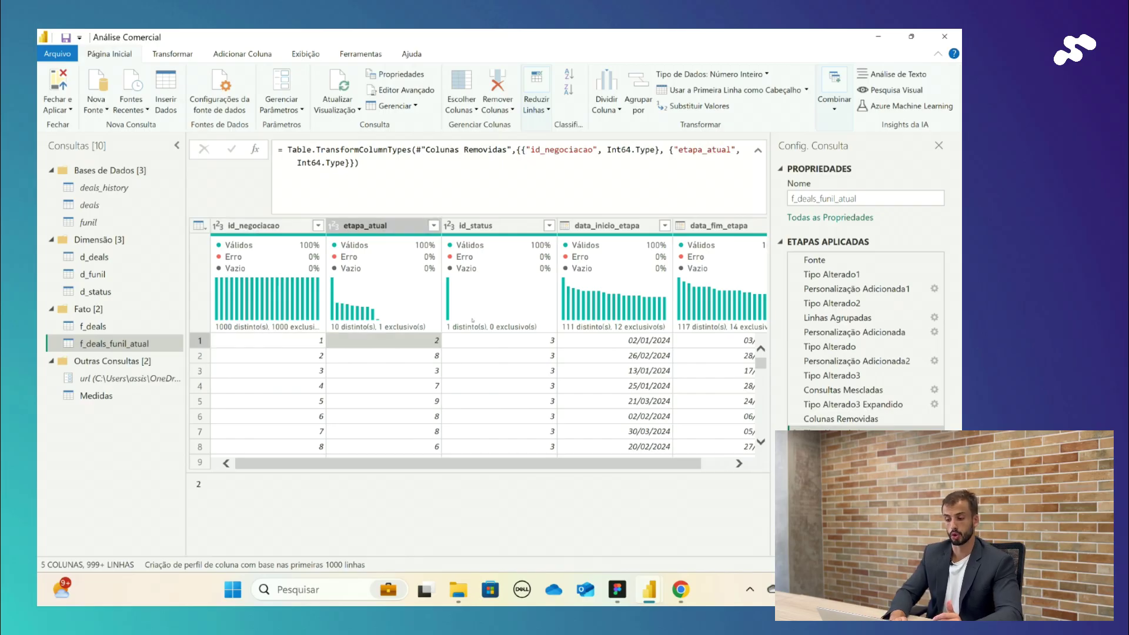
{"action": "left_click", "coordinate": [597, 343]}
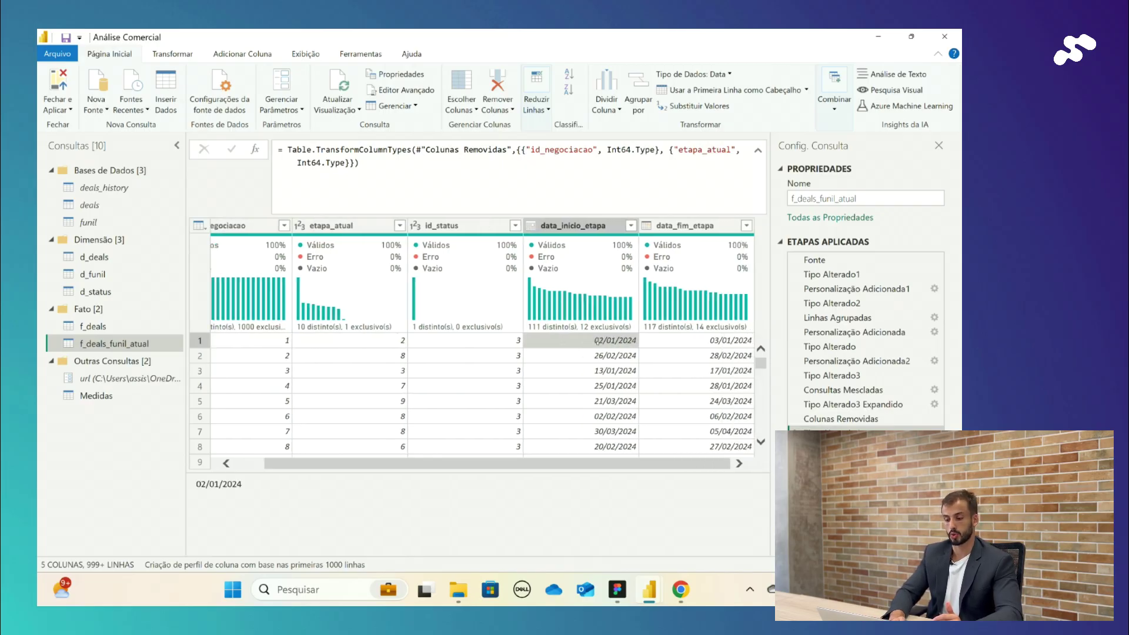
{"action": "left_click", "coordinate": [713, 340]}
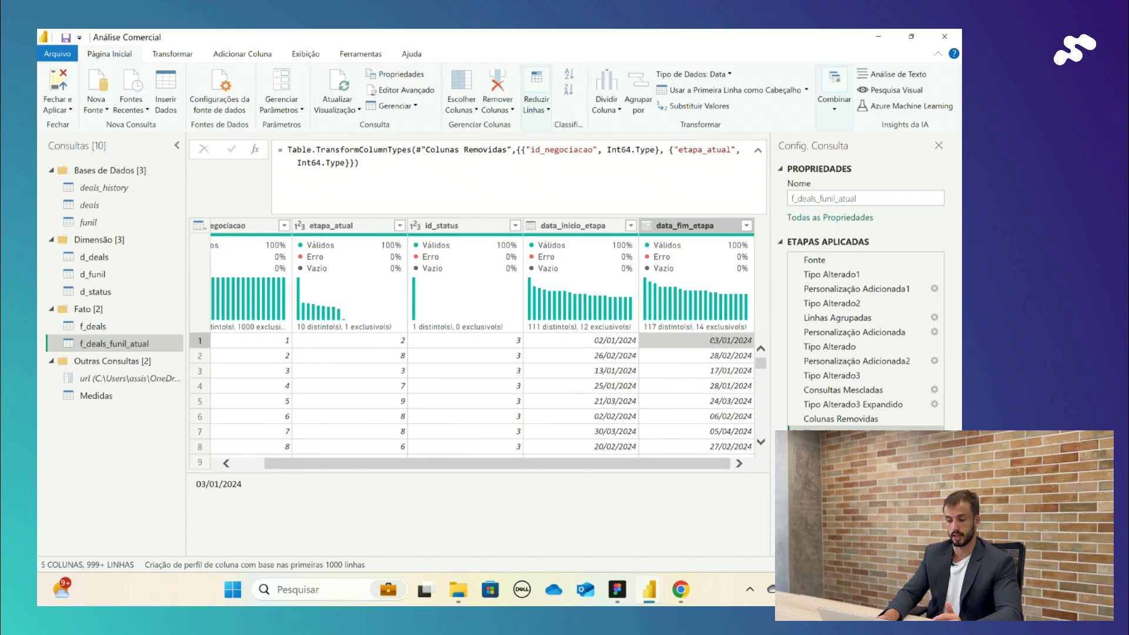
{"action": "key", "text": "Left"}
{"action": "key", "text": "Left"}
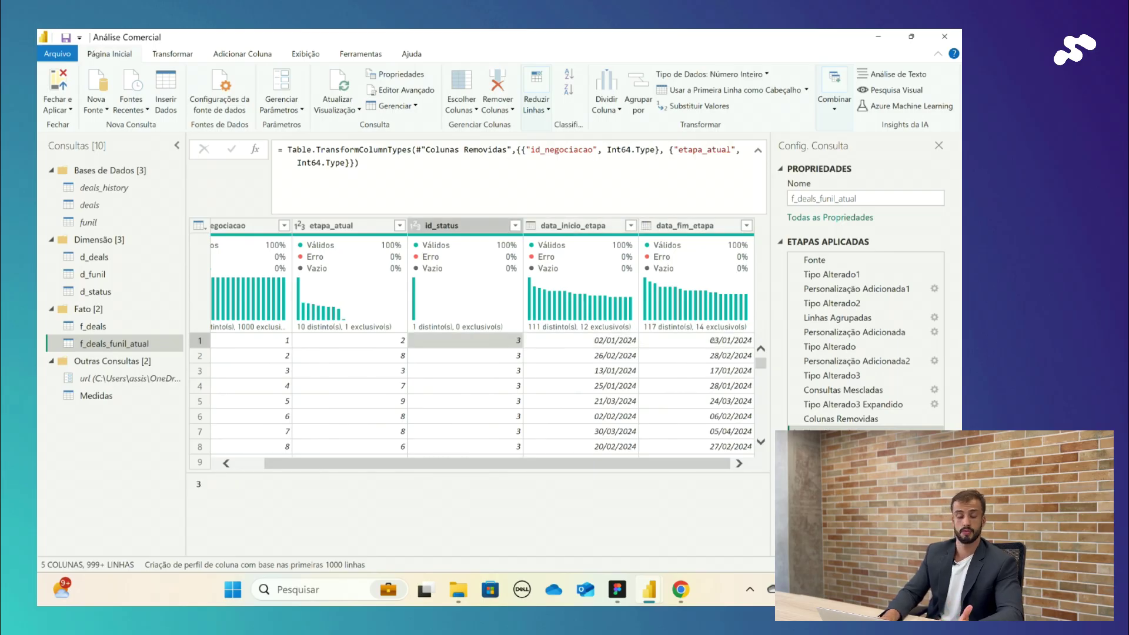